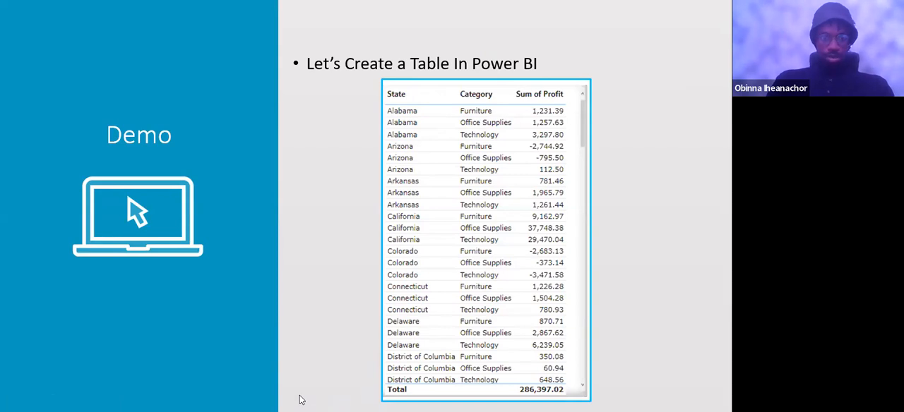
Switch to the Data Modeling Demo report in Power BI Desktop and magnify the visual types and fields for a closer look
{"action": "key", "text": "super"}
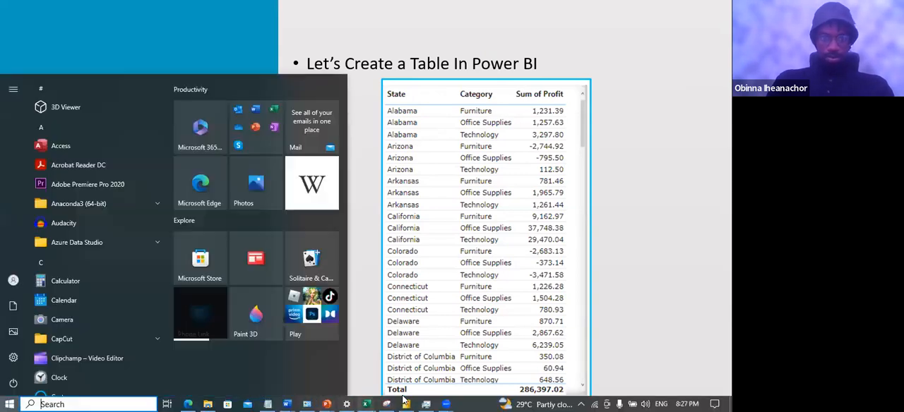
{"action": "left_click", "coordinate": [406, 404]}
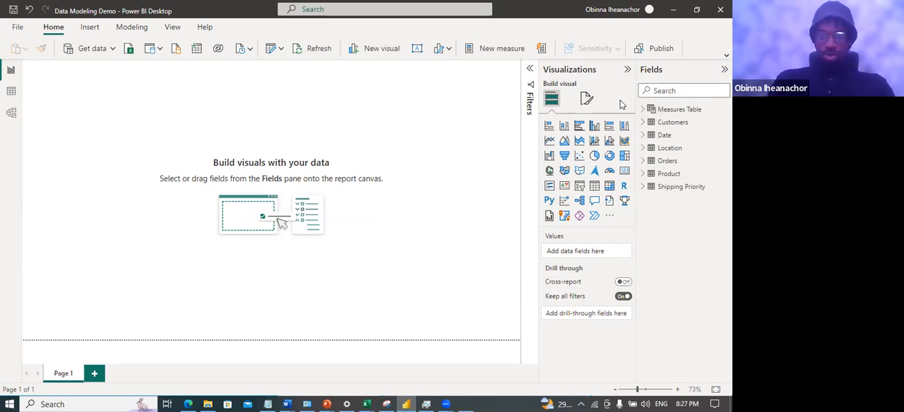
{"action": "key", "text": "super+plus"}
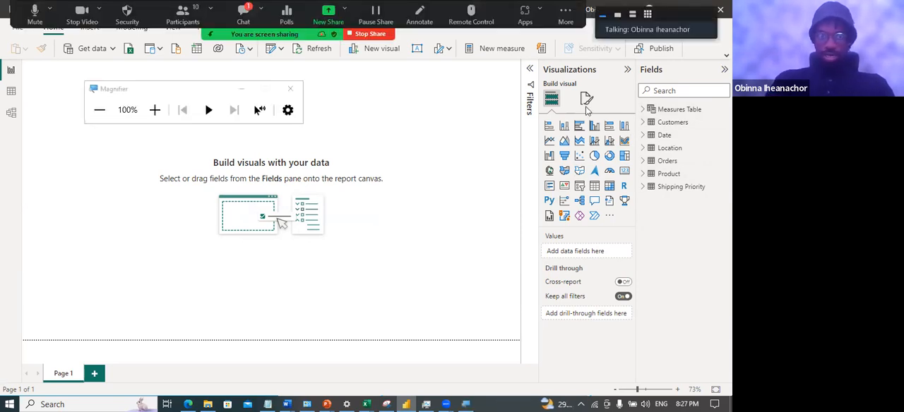
{"action": "left_click", "coordinate": [244, 90]}
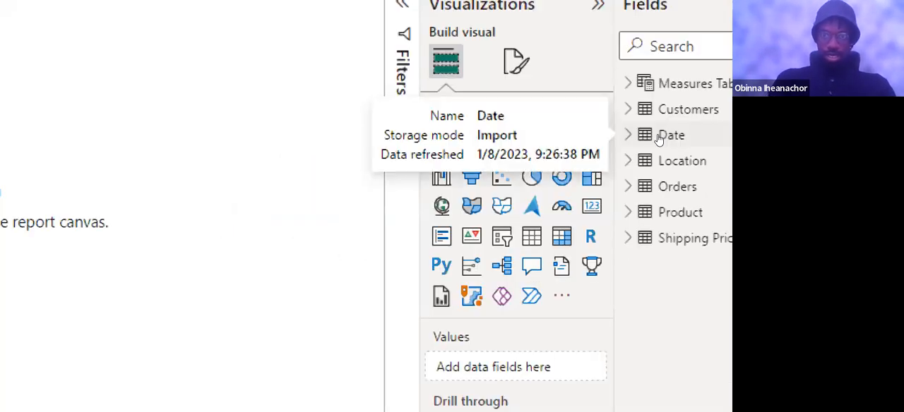
{"action": "key", "text": "super+plus"}
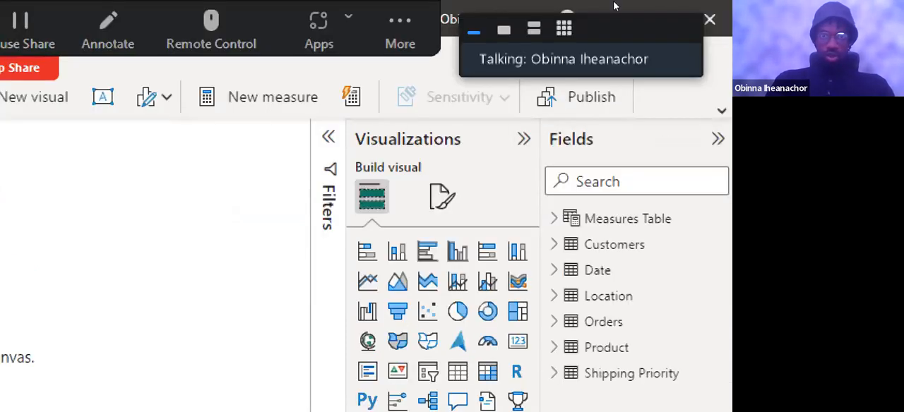
{"action": "key", "text": "super+minus"}
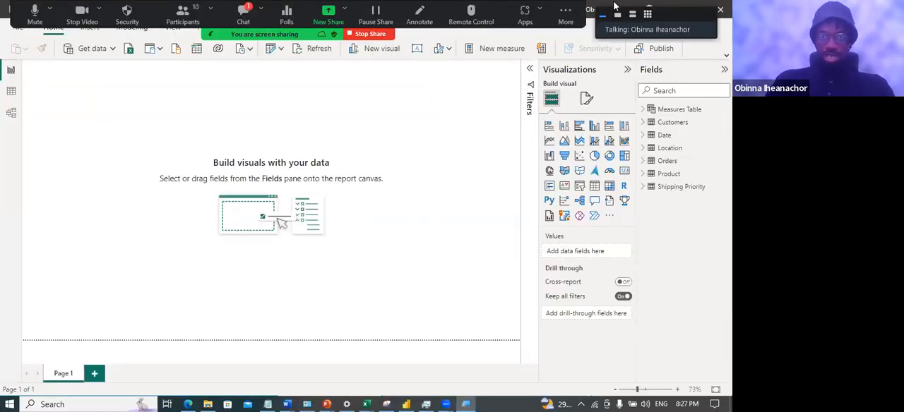
Annotate the shared screen with a freehand red outline around the gallery of visual types
{"action": "left_click", "coordinate": [419, 14]}
{"action": "mouse_move", "coordinate": [572, 99]}
{"action": "left_mouse_down"}
{"action": "mouse_move", "coordinate": [537, 152]}
{"action": "mouse_move", "coordinate": [534, 187]}
{"action": "mouse_move", "coordinate": [572, 227]}
{"action": "mouse_move", "coordinate": [640, 222]}
{"action": "mouse_move", "coordinate": [642, 144]}
{"action": "mouse_move", "coordinate": [609, 98]}
{"action": "mouse_move", "coordinate": [586, 99]}
{"action": "left_mouse_up"}
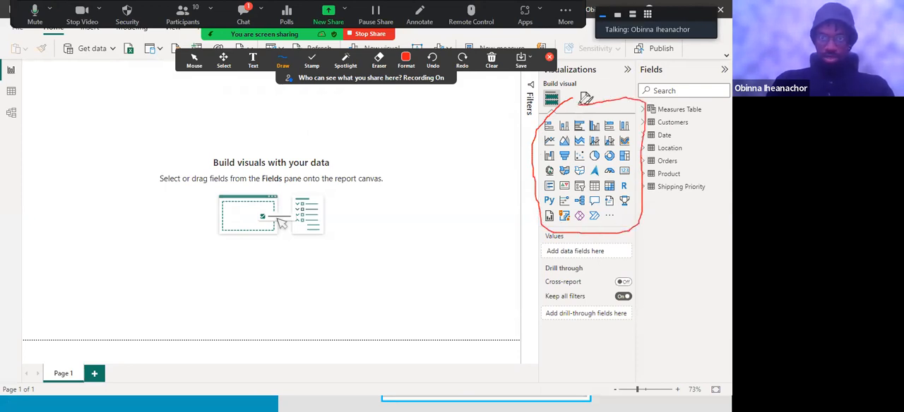
{"action": "key", "text": "super"}
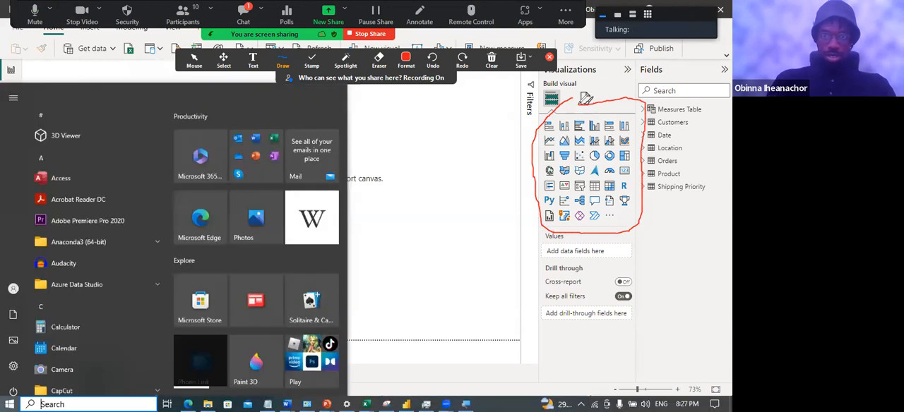
{"action": "key", "text": "super"}
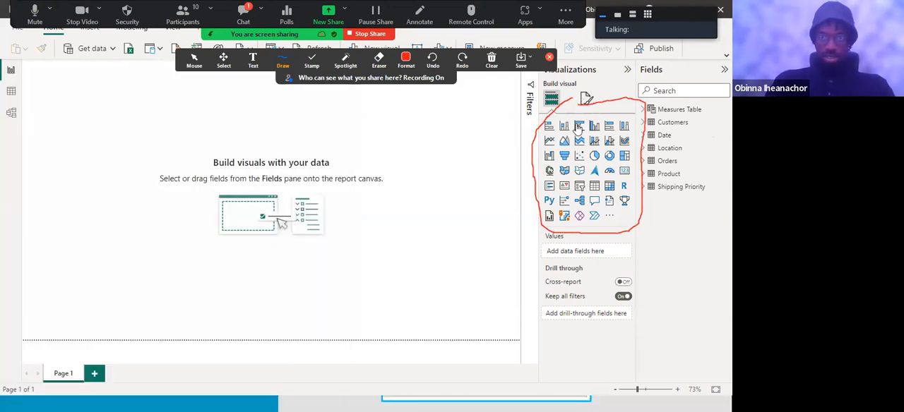
{"action": "left_click", "coordinate": [549, 57]}
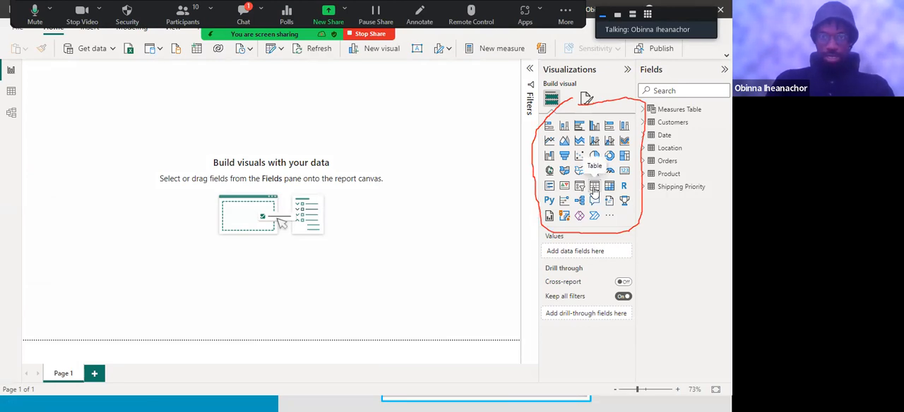
Insert an empty table visual on the report page and move it toward the upper middle of the canvas
{"action": "left_click", "coordinate": [594, 186]}
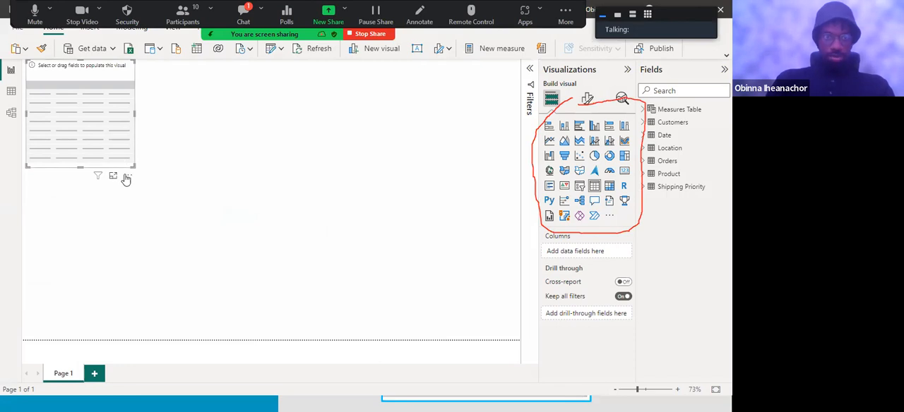
{"action": "left_click_drag", "start_coordinate": [165, 195], "coordinate": [219, 207]}
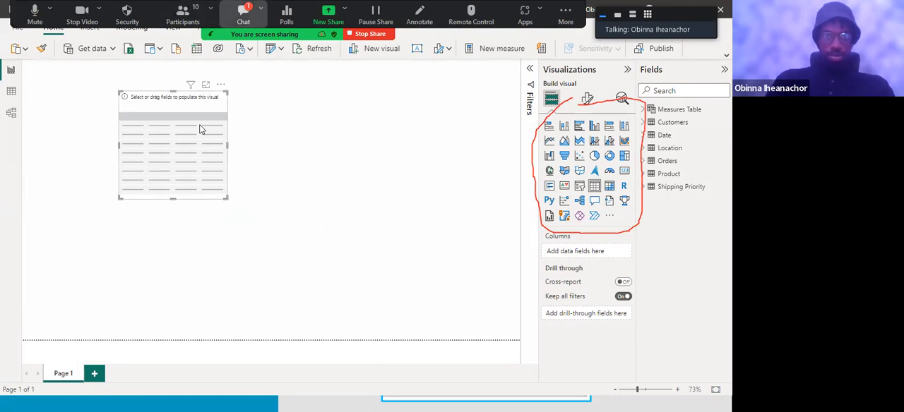
{"action": "left_click", "coordinate": [243, 14]}
{"action": "left_click", "coordinate": [449, 101]}
{"action": "left_click_drag", "start_coordinate": [157, 107], "coordinate": [225, 134]}
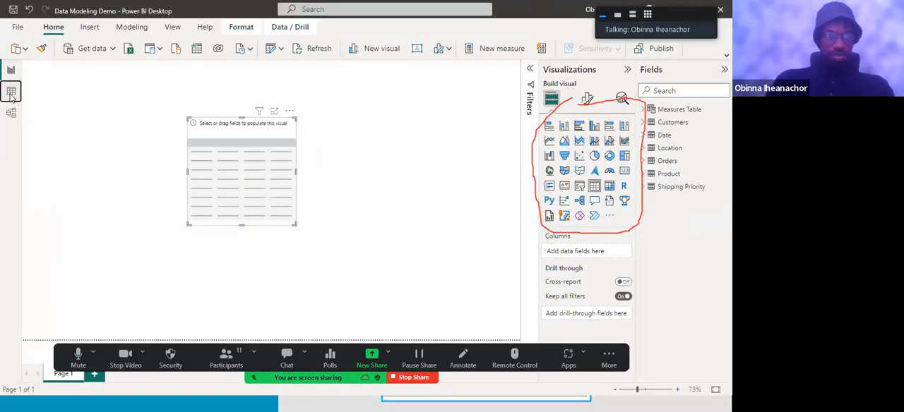
Look through the Customers, Date and Location table data and the model's relationship diagram, and return to the report view
{"action": "left_click", "coordinate": [11, 93]}
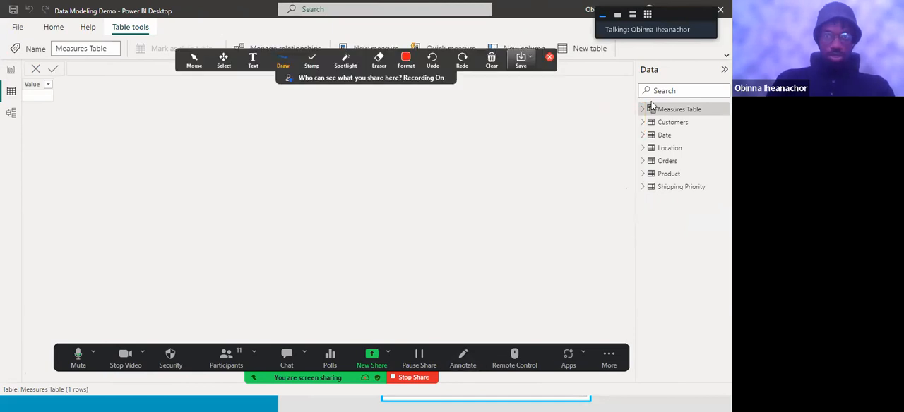
{"action": "left_click", "coordinate": [669, 123]}
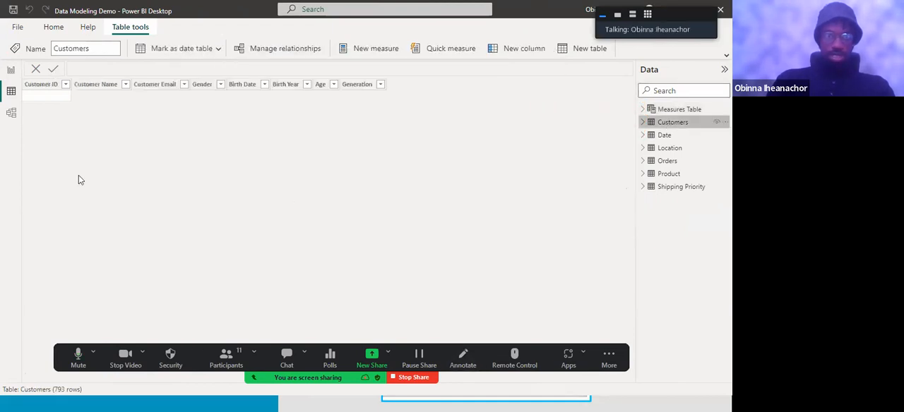
{"action": "left_click", "coordinate": [661, 136]}
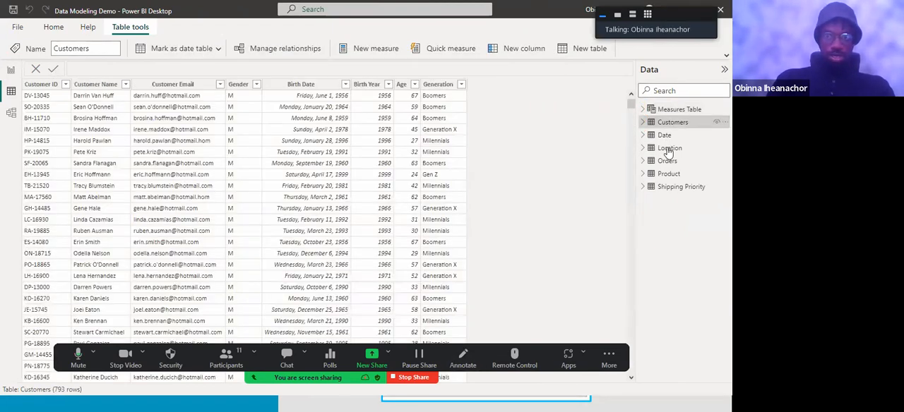
{"action": "left_click", "coordinate": [668, 149]}
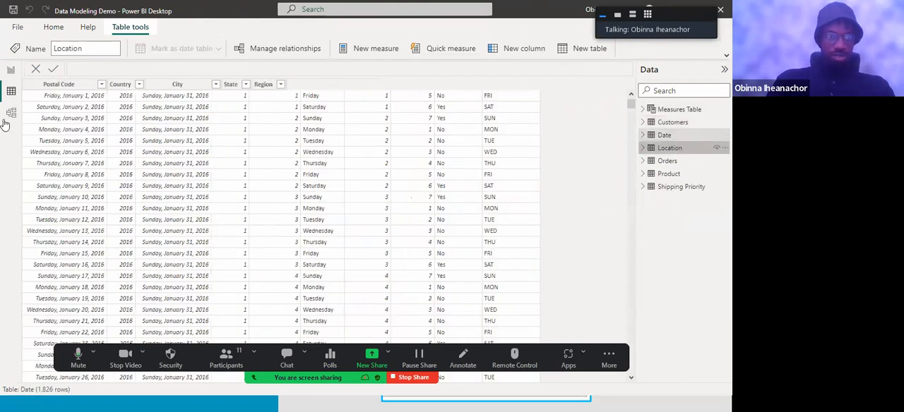
{"action": "left_click", "coordinate": [10, 114]}
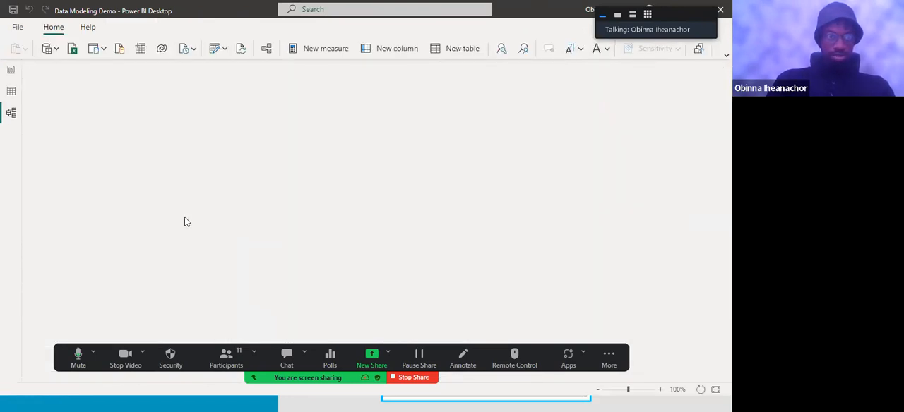
{"action": "left_click", "coordinate": [10, 115]}
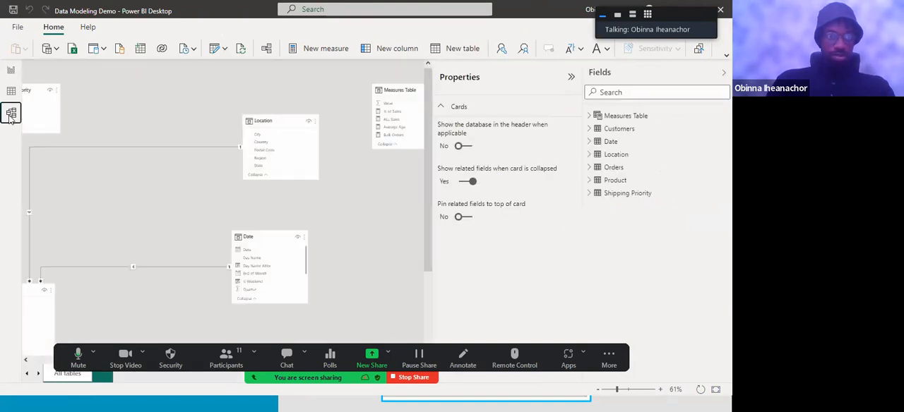
{"action": "left_click", "coordinate": [11, 71]}
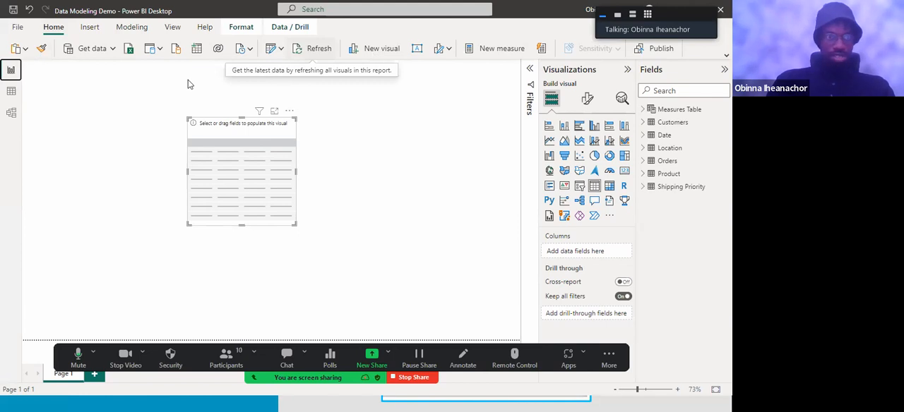
Review the available insert, modeling, view, help and formatting commands, switching the gridlines on and off
{"action": "left_click", "coordinate": [90, 31]}
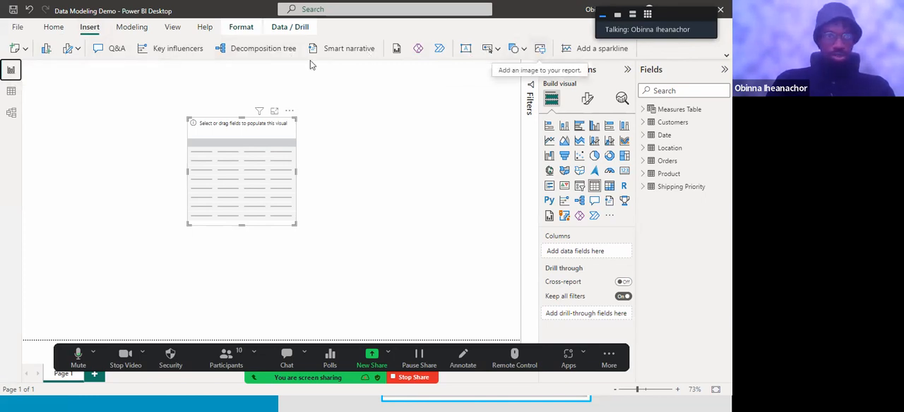
{"action": "left_click", "coordinate": [130, 29]}
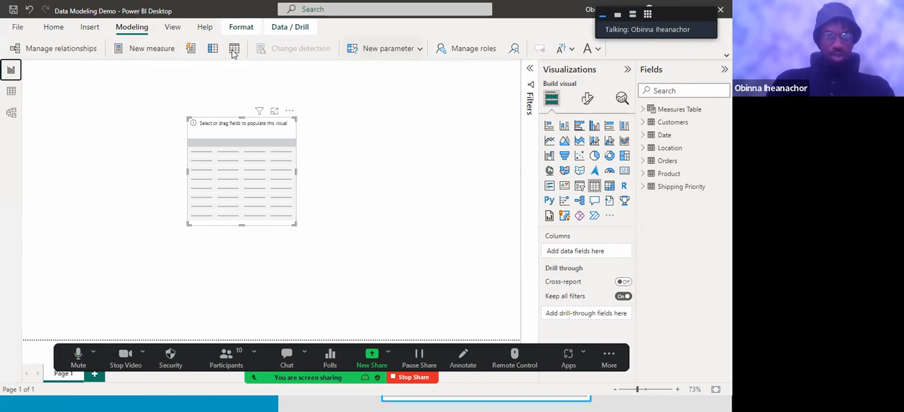
{"action": "left_click", "coordinate": [173, 28]}
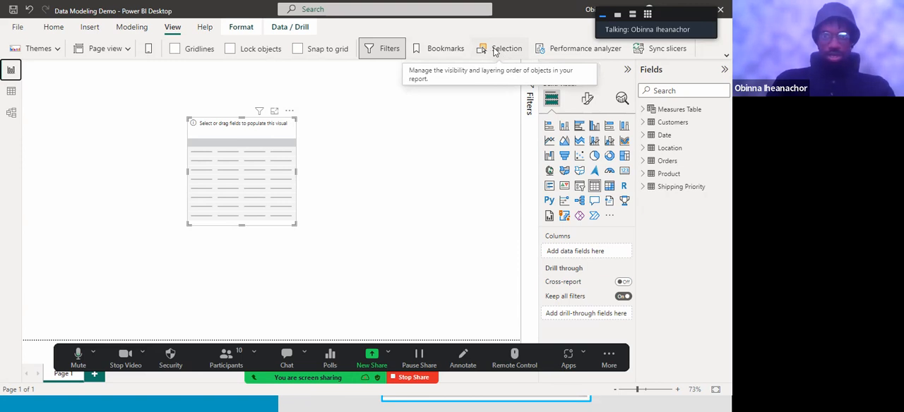
{"action": "left_click", "coordinate": [174, 50]}
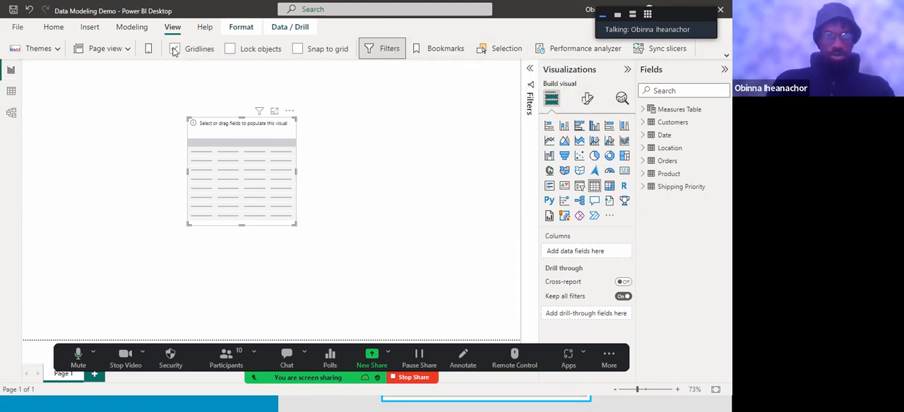
{"action": "left_click", "coordinate": [174, 50]}
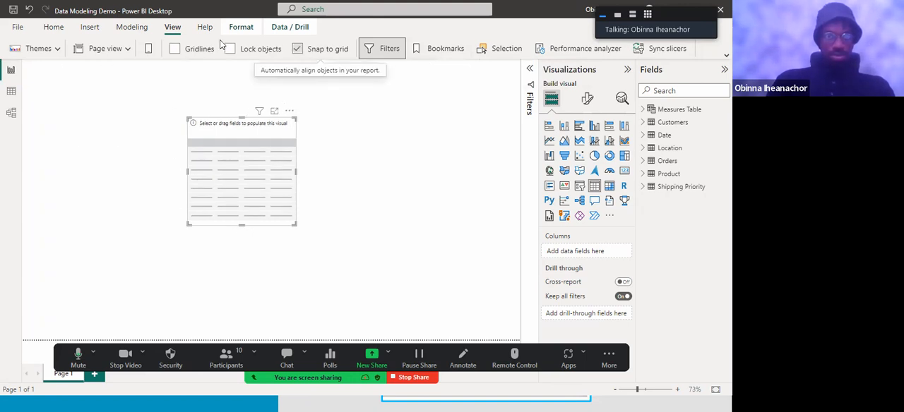
{"action": "left_click", "coordinate": [204, 28]}
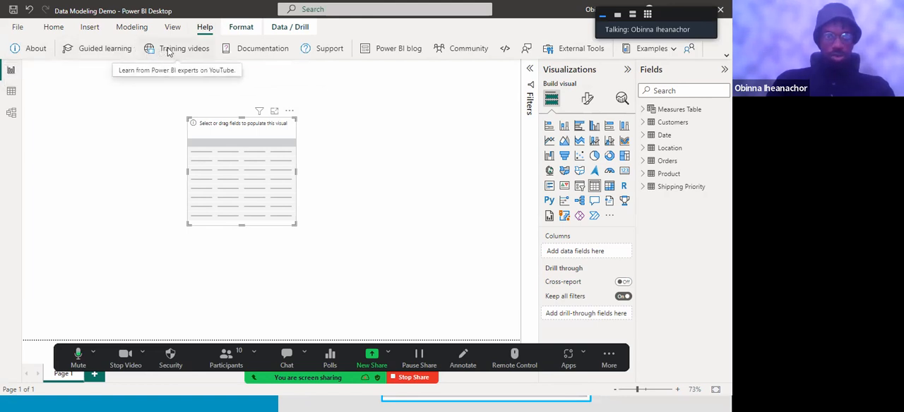
{"action": "left_click", "coordinate": [242, 27]}
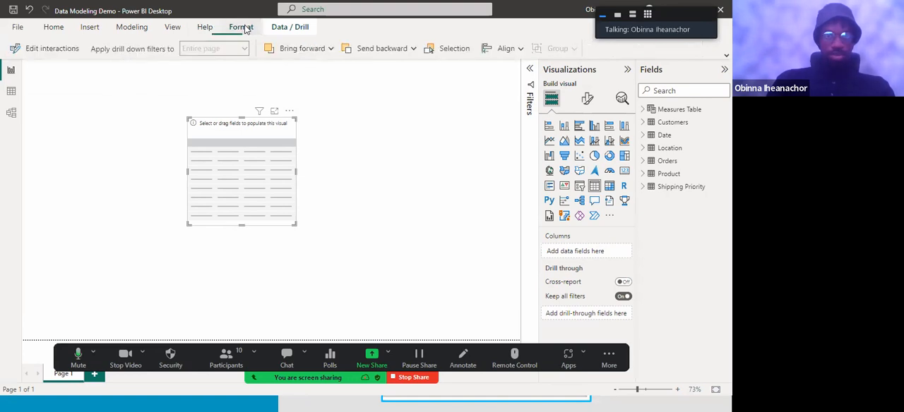
{"action": "left_click", "coordinate": [168, 97]}
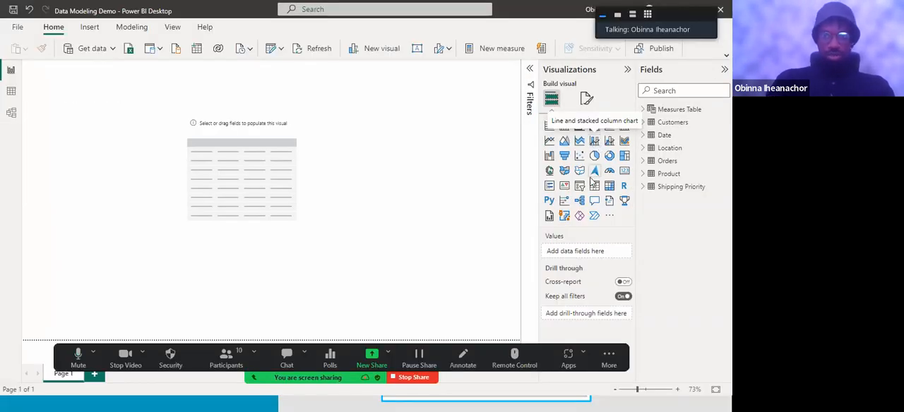
Move the empty table visual toward the canvas's left side and check the sample table in the PowerPoint slide show before returning to Power BI
{"action": "left_click_drag", "start_coordinate": [255, 140], "coordinate": [153, 145]}
{"action": "left_click", "coordinate": [188, 147]}
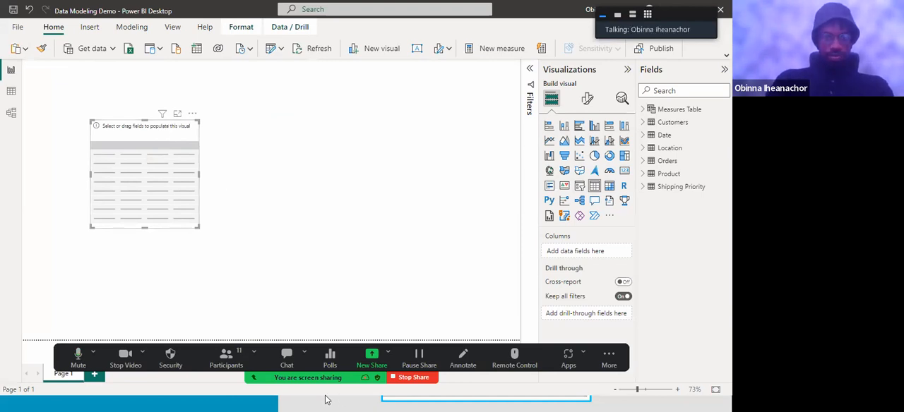
{"action": "key", "text": "super"}
{"action": "mouse_move", "coordinate": [326, 402]}
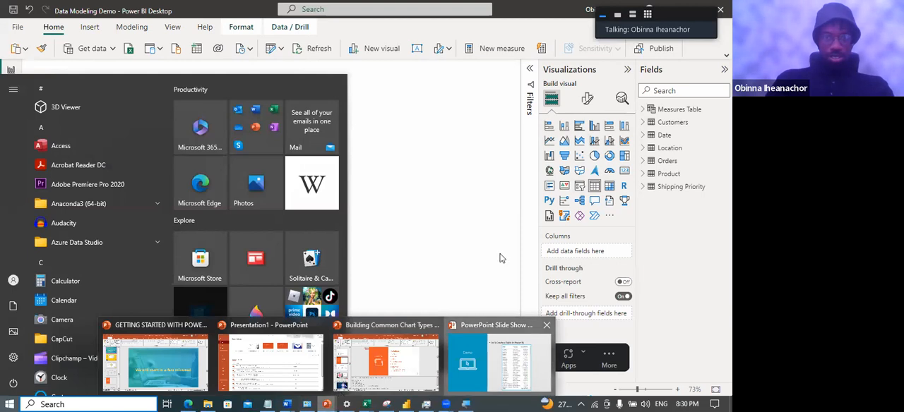
{"action": "left_click", "coordinate": [499, 361]}
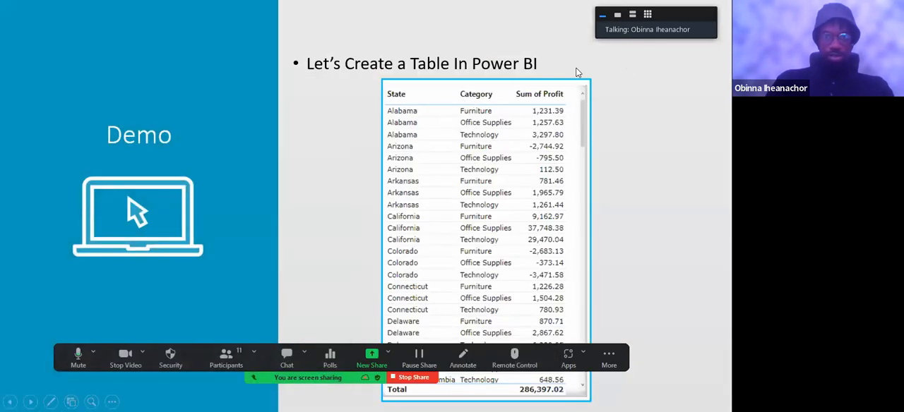
{"action": "key", "text": "super"}
{"action": "left_click", "coordinate": [404, 398]}
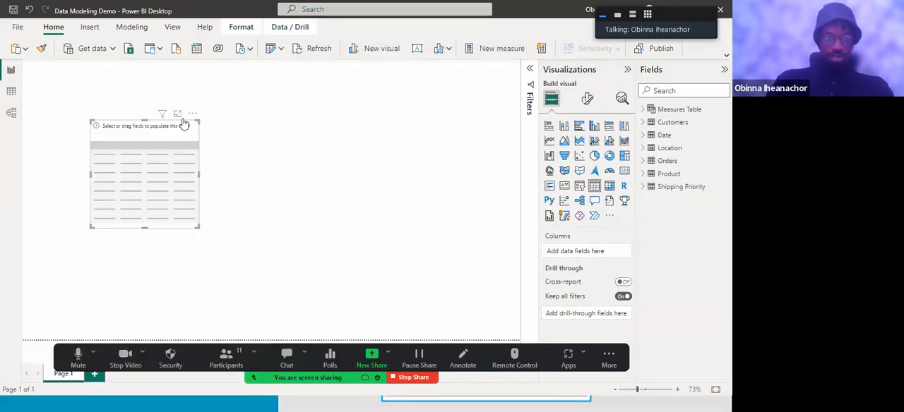
Enlarge the empty table visual to roughly twice its width and add the State field from the Location table as a column
{"action": "left_click_drag", "start_coordinate": [200, 121], "coordinate": [255, 108]}
{"action": "left_click_drag", "start_coordinate": [256, 227], "coordinate": [336, 277]}
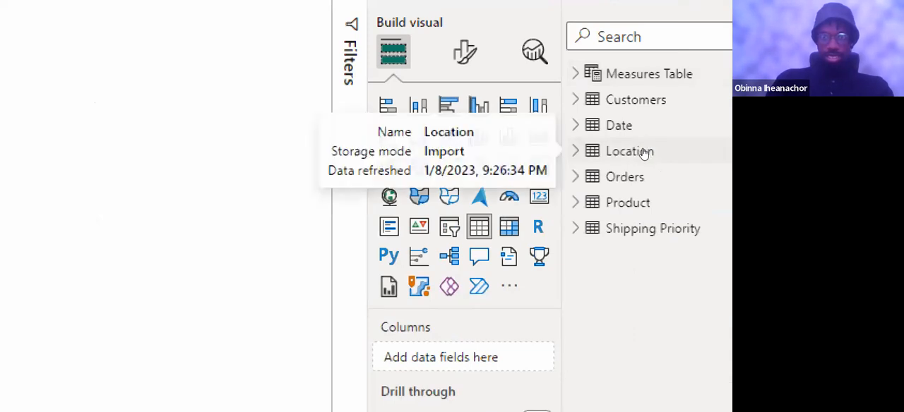
{"action": "left_click", "coordinate": [650, 155]}
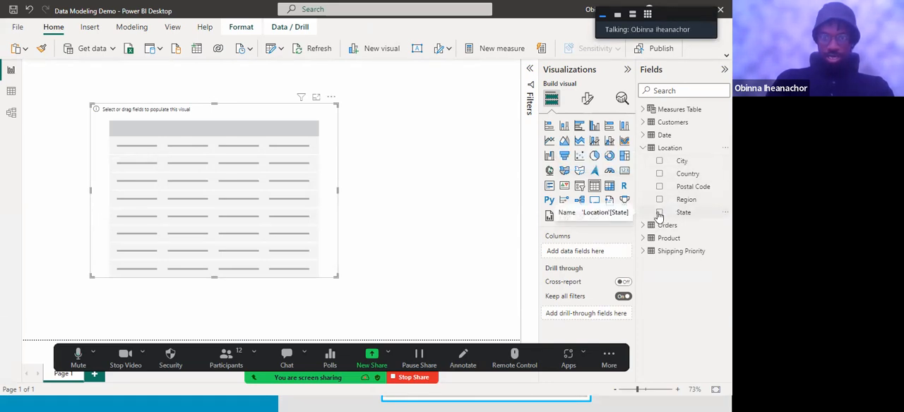
{"action": "left_click_drag", "start_coordinate": [684, 214], "coordinate": [591, 253]}
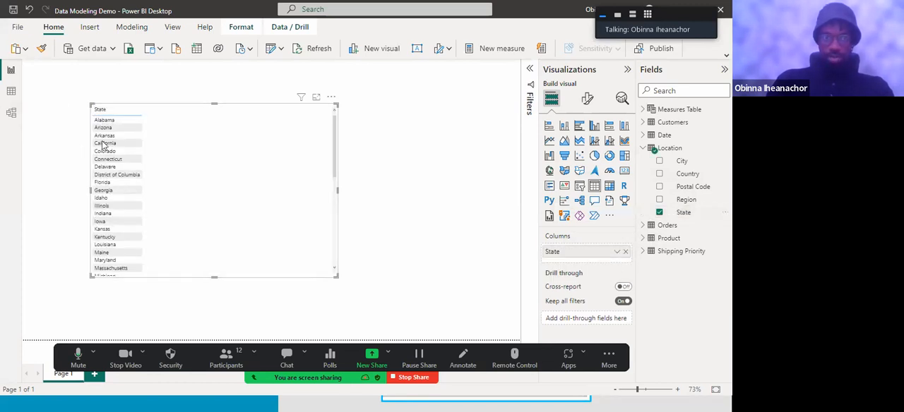
Remove and re-add the table visual's State column, and add the Category field from the Product table as a second column
{"action": "left_click", "coordinate": [624, 254]}
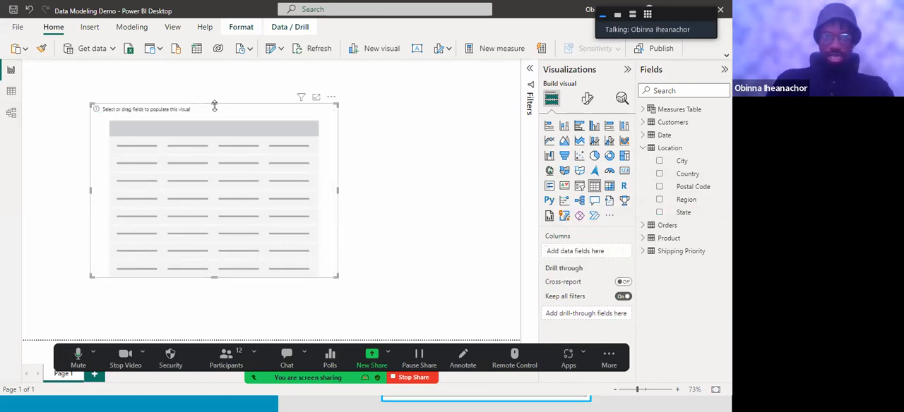
{"action": "left_click", "coordinate": [660, 213]}
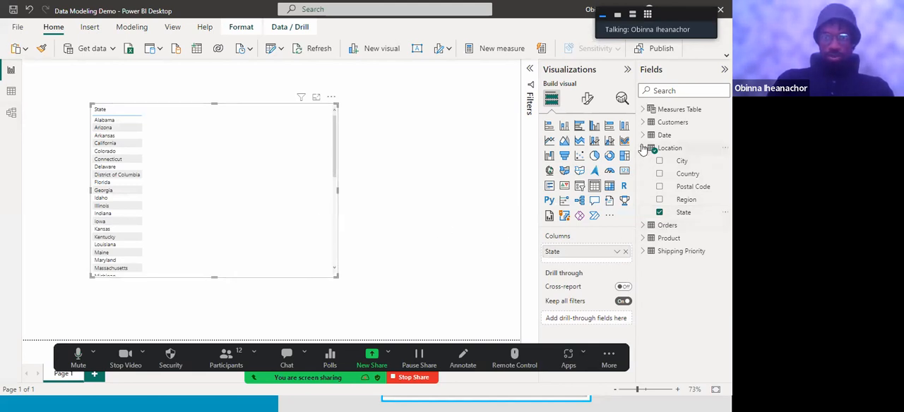
{"action": "left_click", "coordinate": [643, 149]}
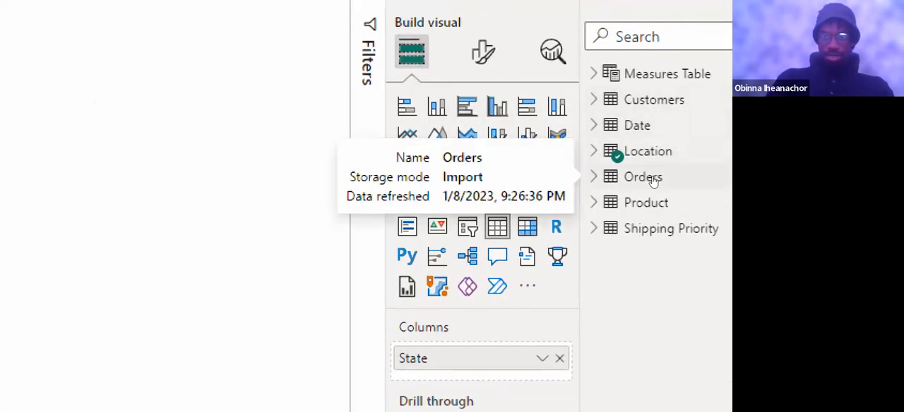
{"action": "left_click", "coordinate": [644, 203]}
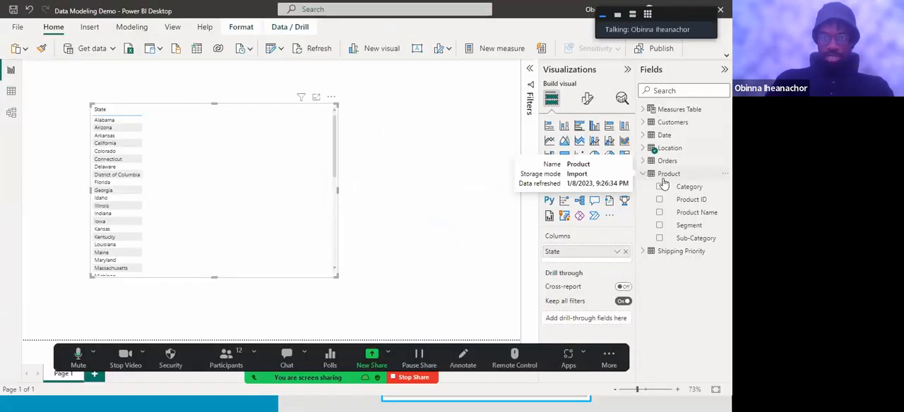
{"action": "left_click", "coordinate": [659, 188]}
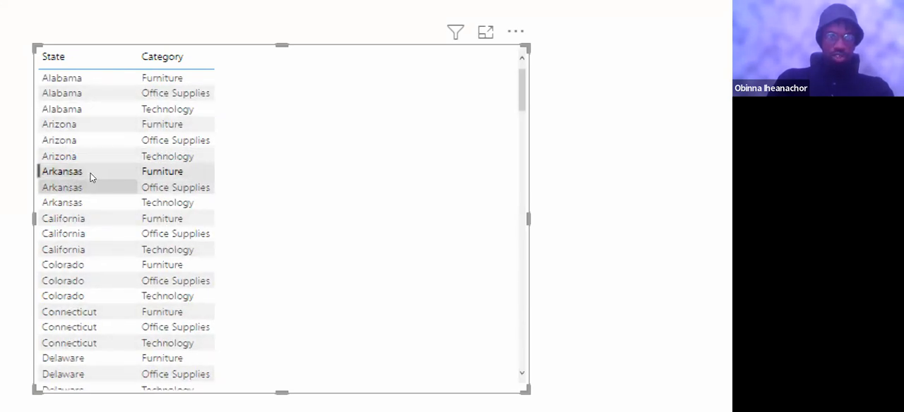
Add the Profit field from the Orders table as the third column of the table visual
{"action": "left_click", "coordinate": [161, 183]}
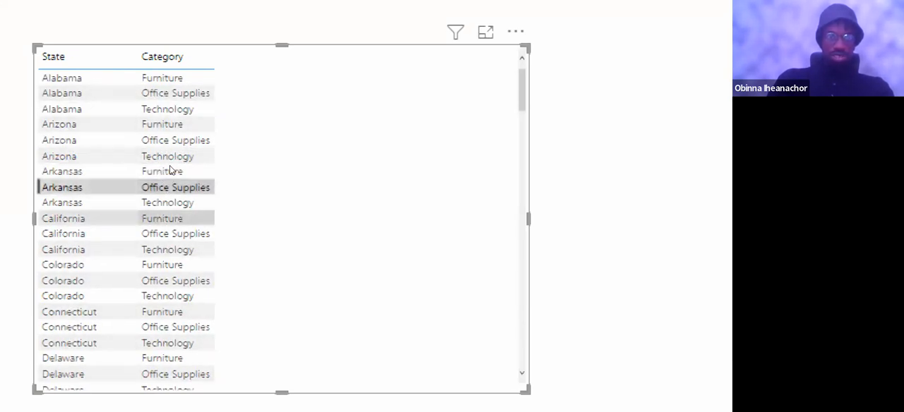
{"action": "left_click", "coordinate": [362, 107]}
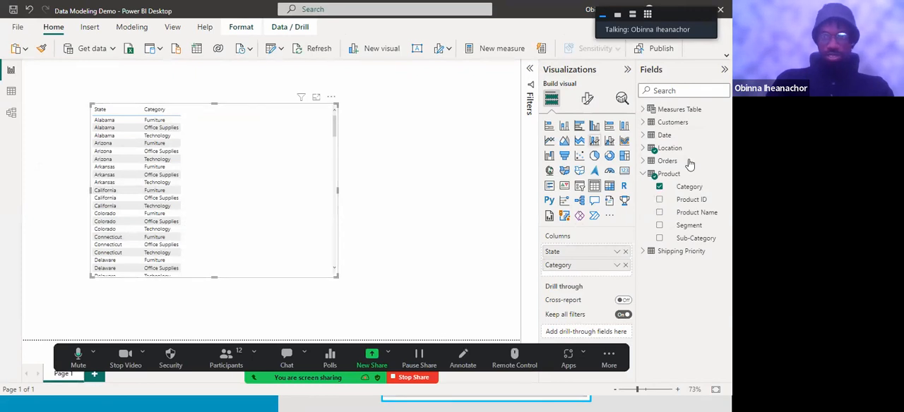
{"action": "left_click", "coordinate": [642, 162]}
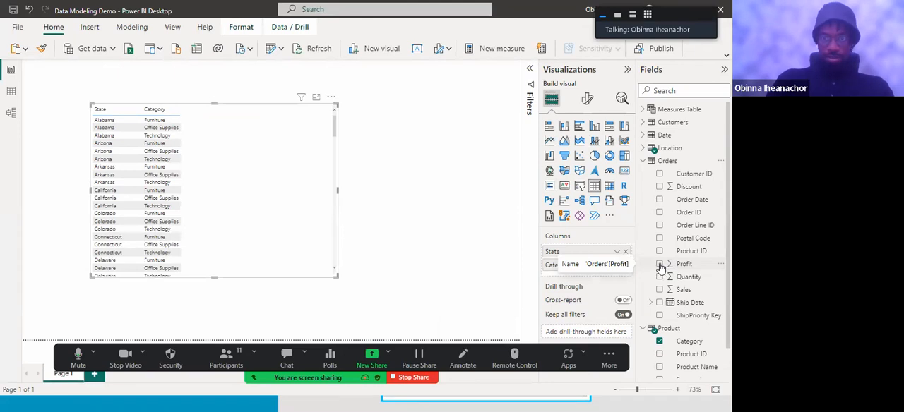
{"action": "left_click", "coordinate": [660, 264]}
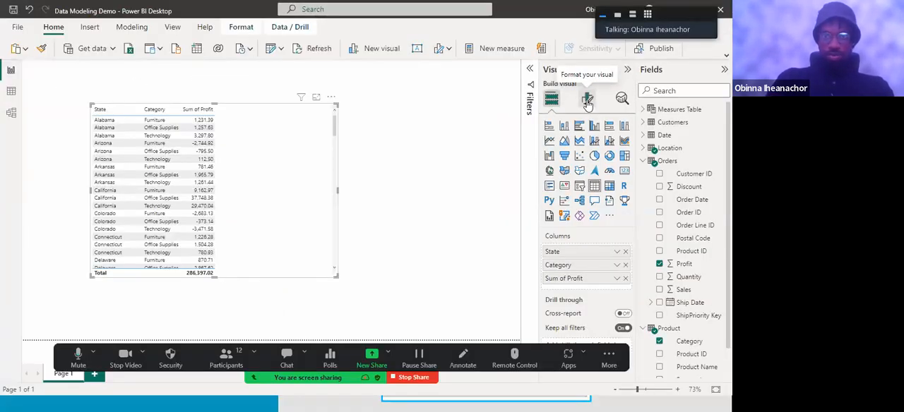
Try the Bold header style preset on the table visual and replace it with the Minimal preset
{"action": "left_click", "coordinate": [586, 101]}
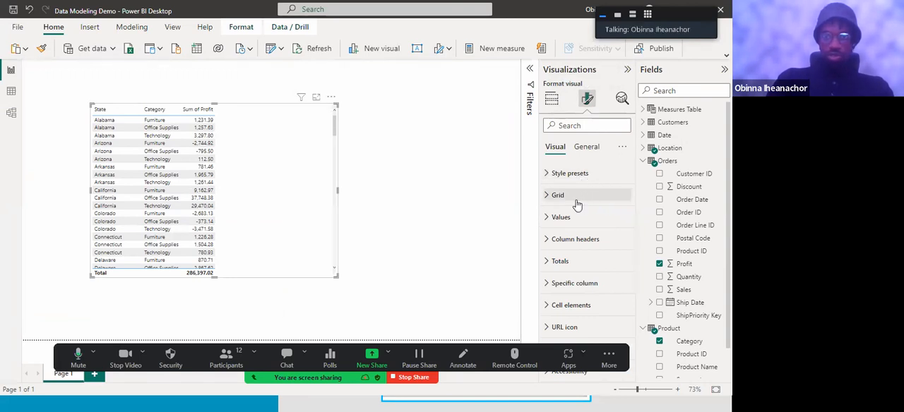
{"action": "left_click", "coordinate": [550, 176]}
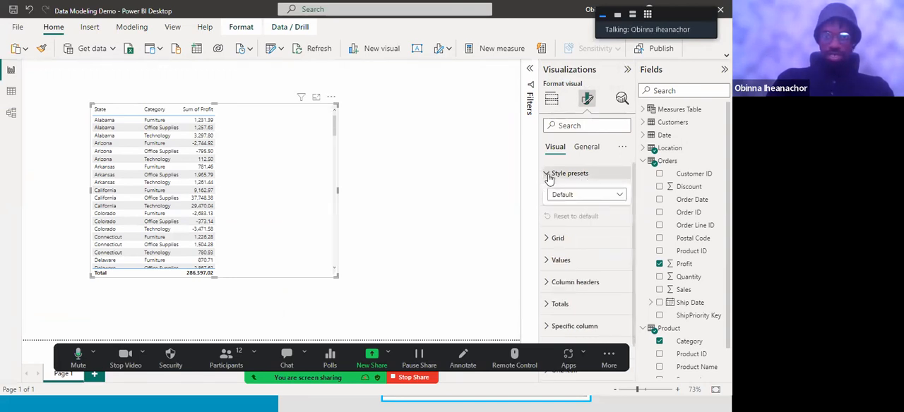
{"action": "left_click", "coordinate": [618, 199]}
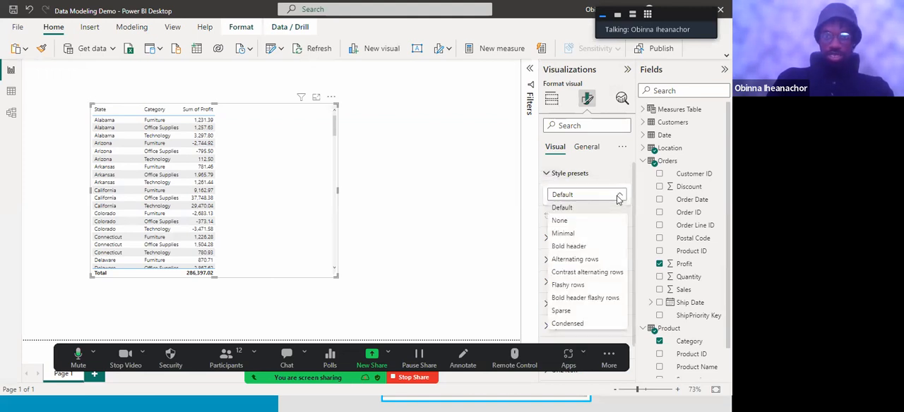
{"action": "left_click", "coordinate": [570, 250]}
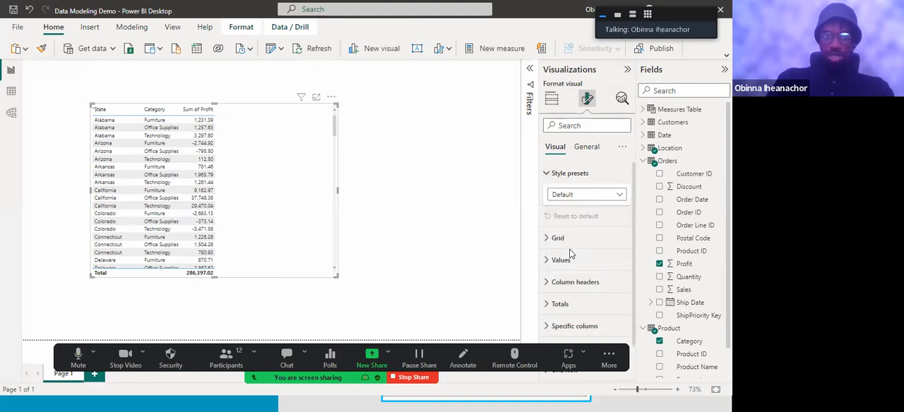
{"action": "left_click", "coordinate": [619, 197]}
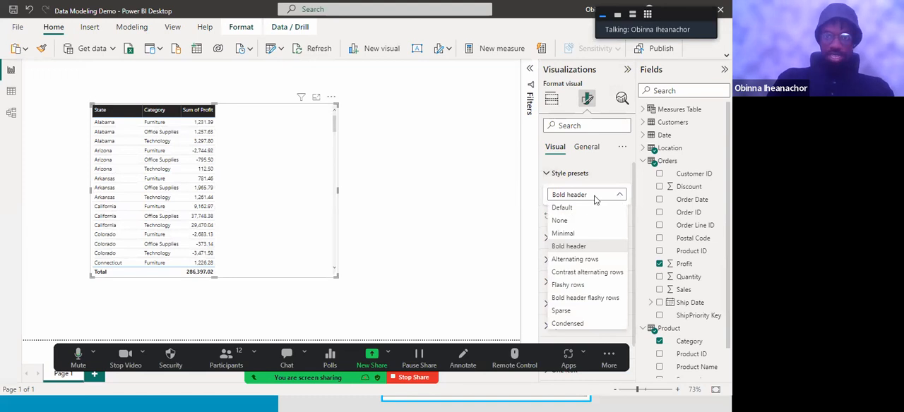
{"action": "left_click", "coordinate": [571, 236]}
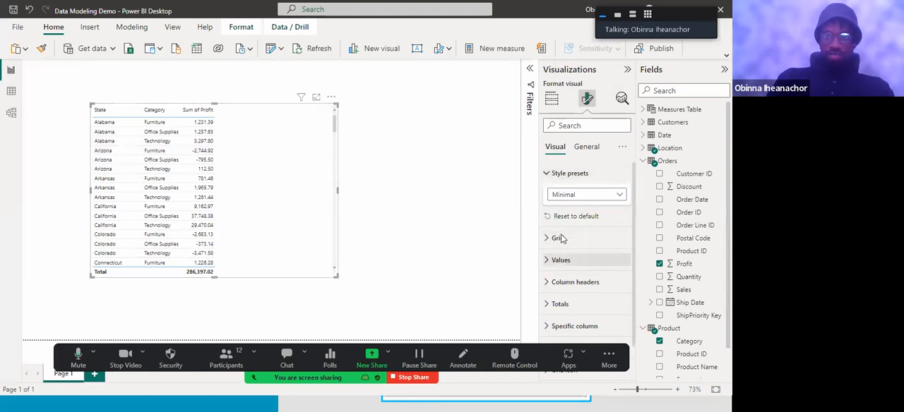
Increase the font size of the table's values to 12
{"action": "scroll", "coordinate": [583, 236], "scroll_direction": "down", "scroll_amount": 1}
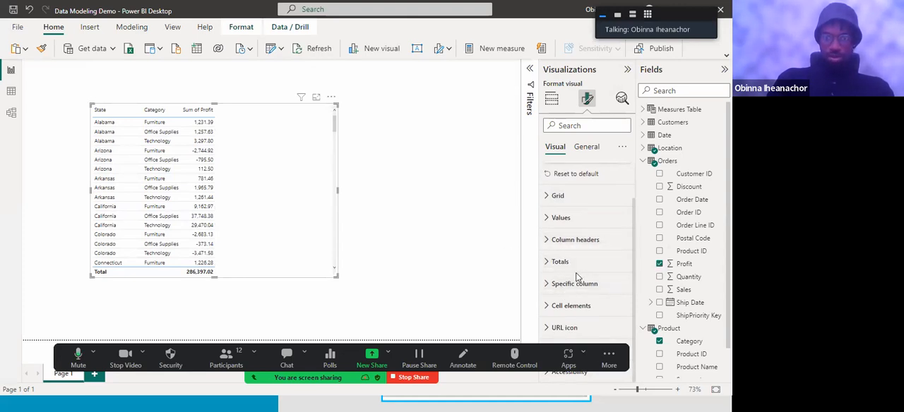
{"action": "left_click", "coordinate": [549, 220]}
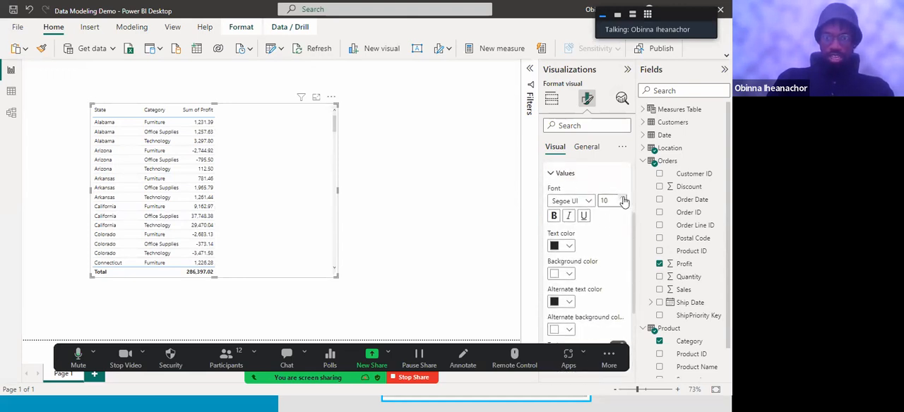
{"action": "left_click", "coordinate": [623, 199]}
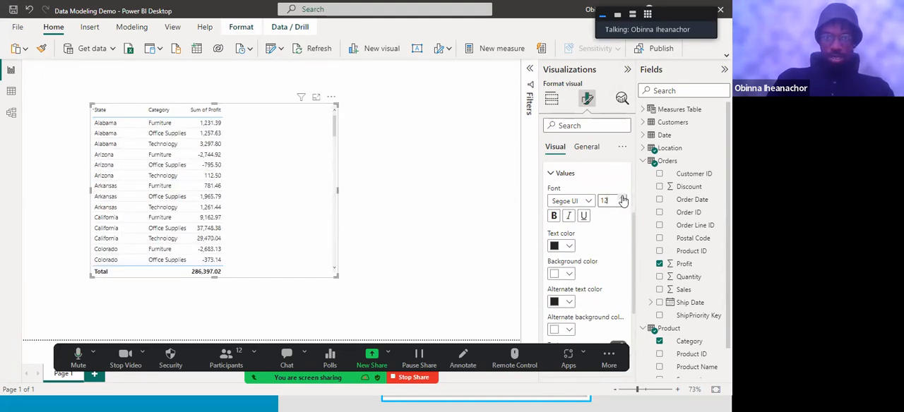
{"action": "left_click", "coordinate": [551, 176]}
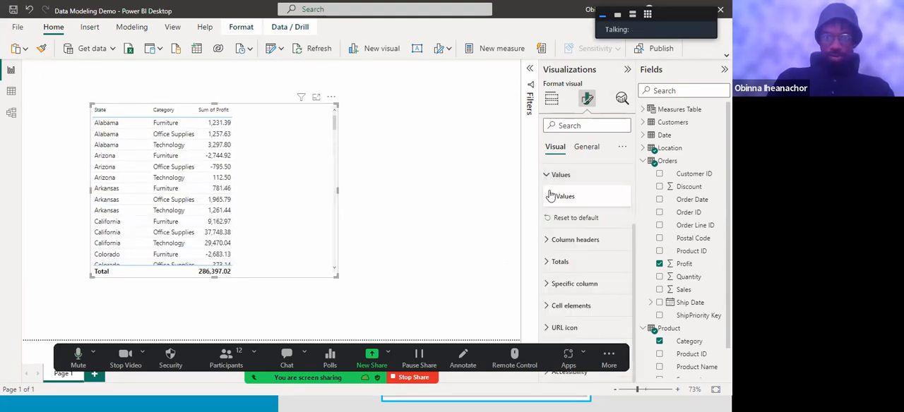
{"action": "left_click", "coordinate": [550, 175]}
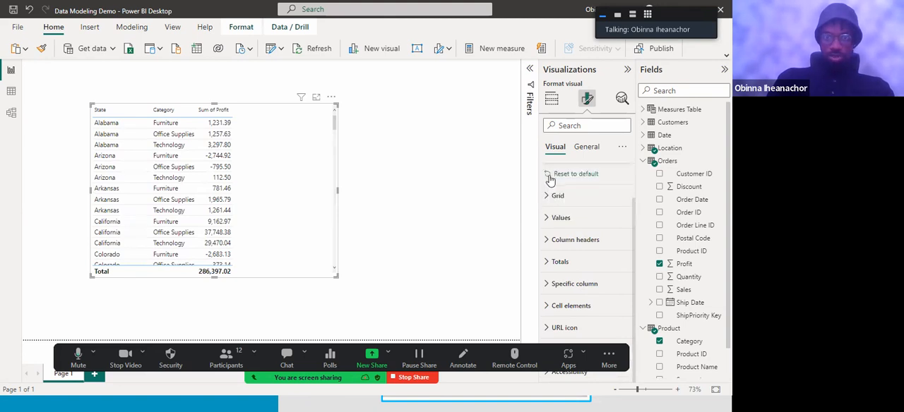
Make the column headers bold at font size 12 and narrow the table visual to fit closely around its three columns
{"action": "left_click", "coordinate": [548, 240]}
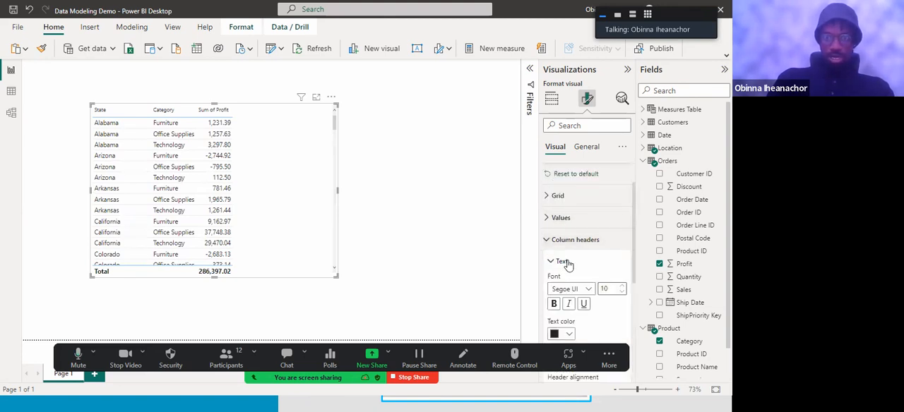
{"action": "left_click", "coordinate": [622, 286]}
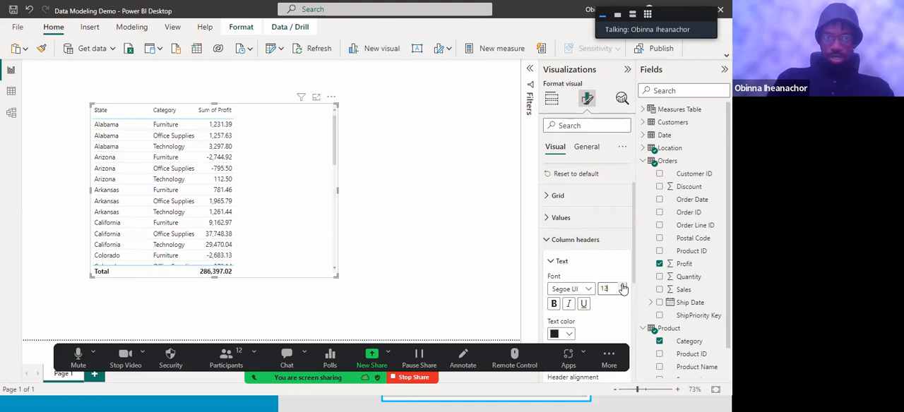
{"action": "left_click", "coordinate": [555, 303]}
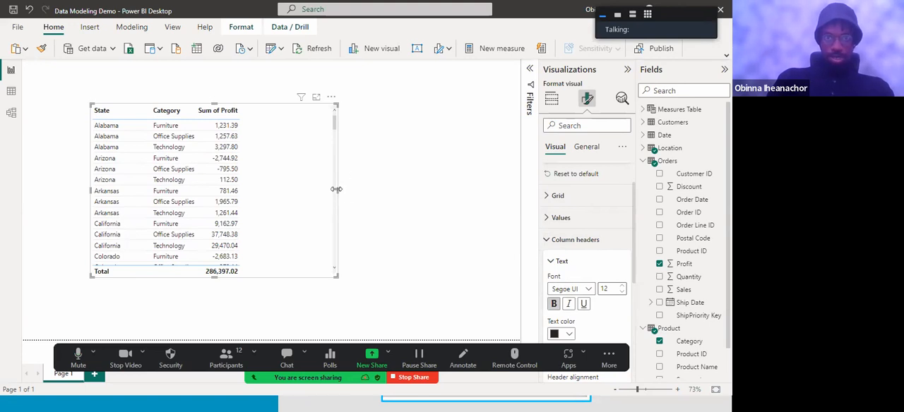
{"action": "left_click_drag", "start_coordinate": [269, 189], "coordinate": [258, 181]}
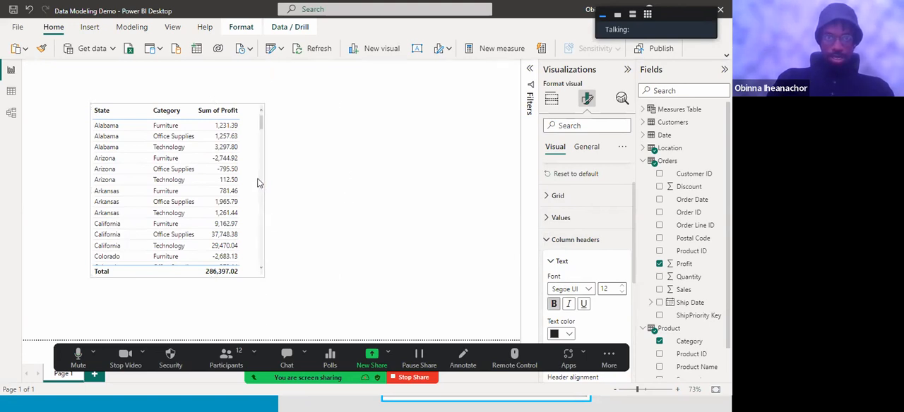
{"action": "left_click", "coordinate": [320, 172]}
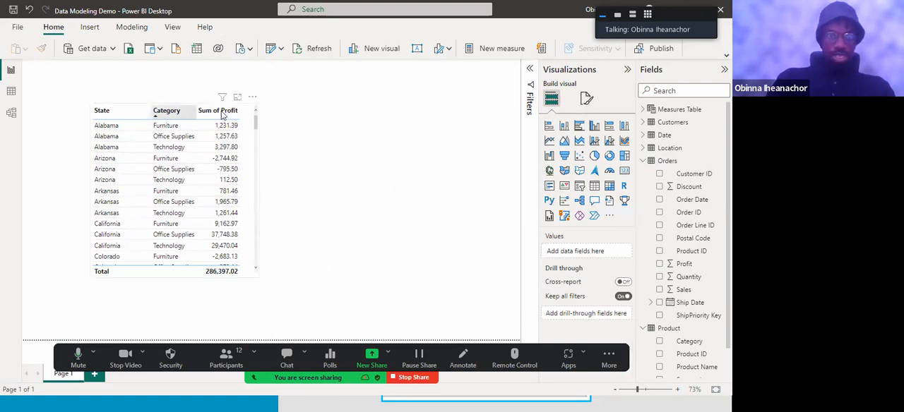
Reselect the table visual and turn on its visual border in the general effects formatting
{"action": "left_click", "coordinate": [255, 132]}
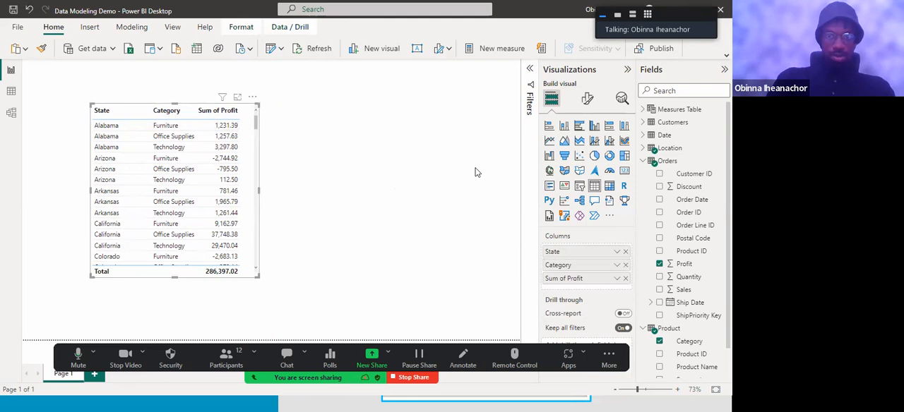
{"action": "left_click", "coordinate": [588, 99]}
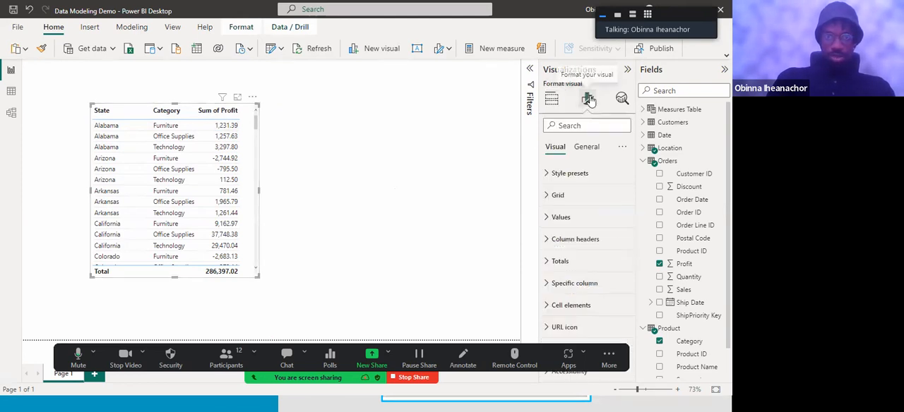
{"action": "left_click", "coordinate": [588, 148]}
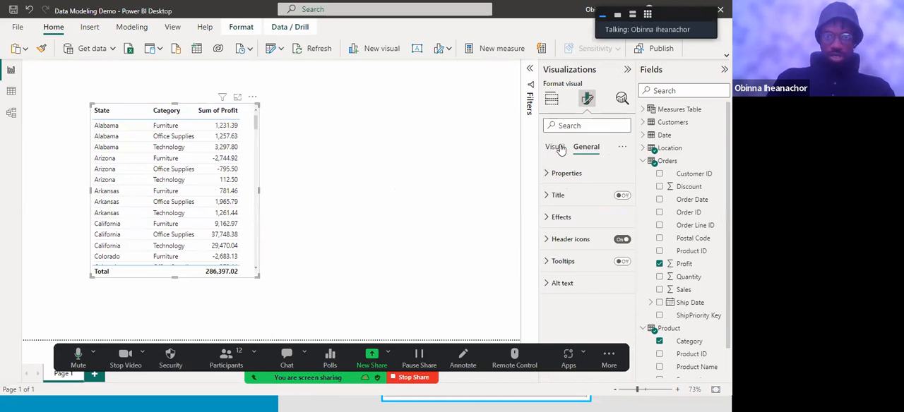
{"action": "left_click", "coordinate": [556, 147]}
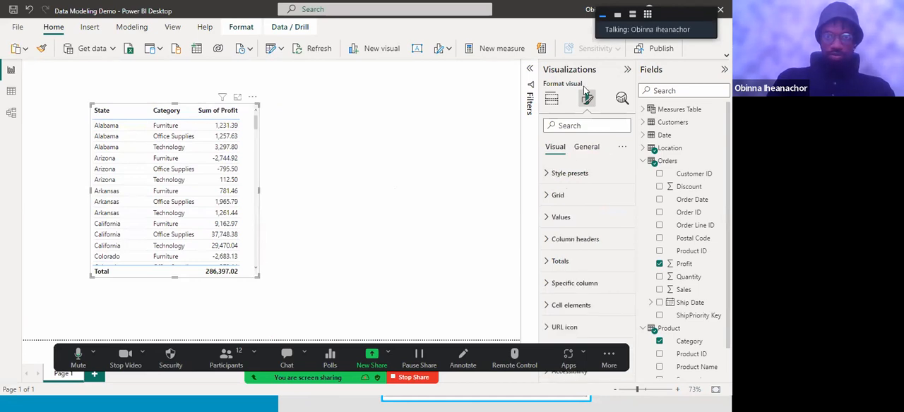
{"action": "left_click", "coordinate": [585, 148]}
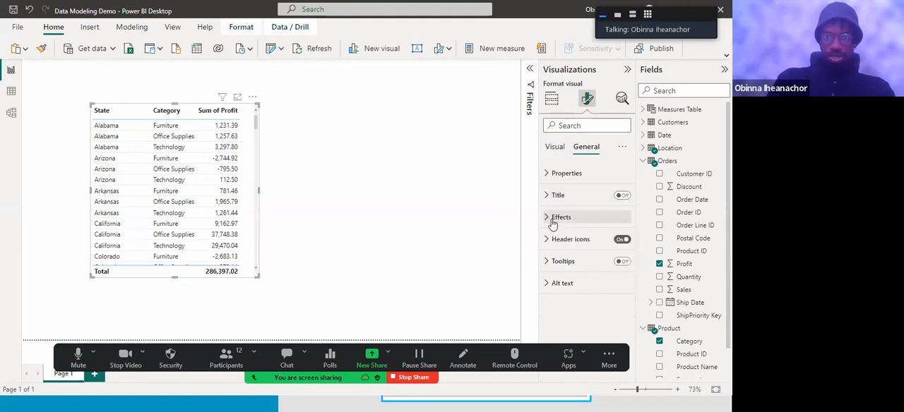
{"action": "left_click", "coordinate": [554, 224]}
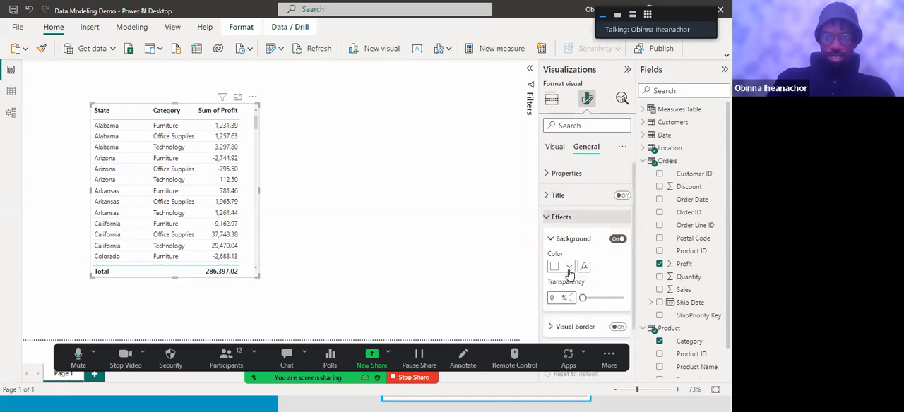
{"action": "scroll", "coordinate": [571, 272], "scroll_direction": "down", "scroll_amount": 1}
{"action": "scroll", "coordinate": [614, 262], "scroll_direction": "down", "scroll_amount": 1}
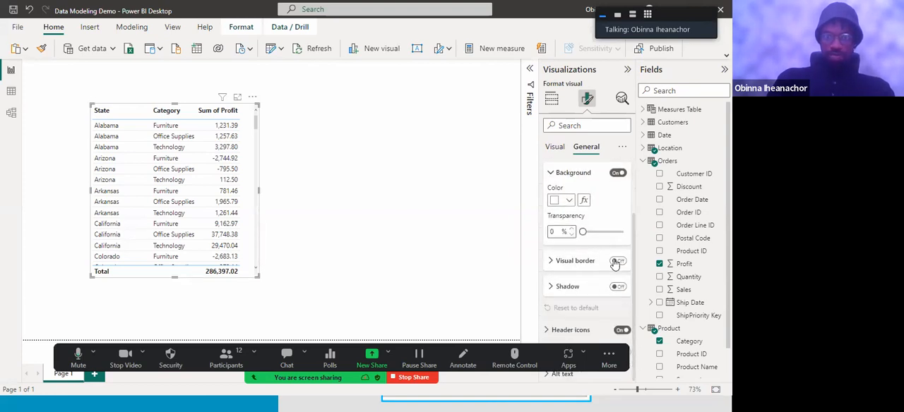
{"action": "left_click", "coordinate": [617, 261]}
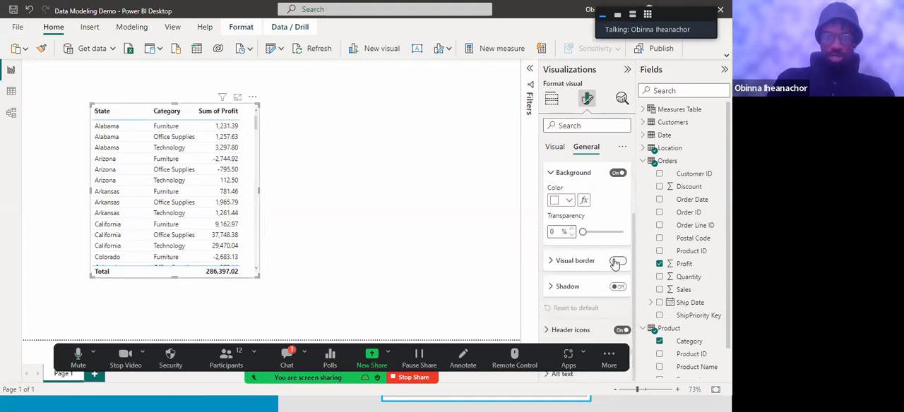
Round the corners of the table visual's border to 20 px
{"action": "left_click", "coordinate": [564, 260]}
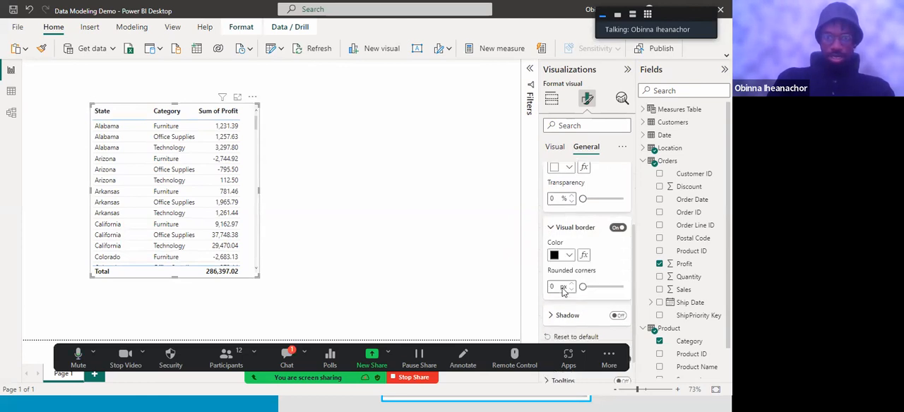
{"action": "left_click_drag", "start_coordinate": [556, 287], "coordinate": [544, 290]}
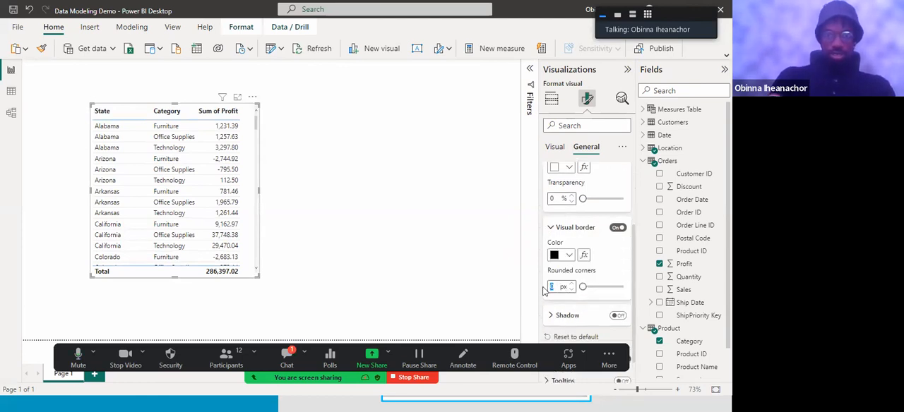
{"action": "type", "text": "20"}
{"action": "left_click", "coordinate": [337, 200]}
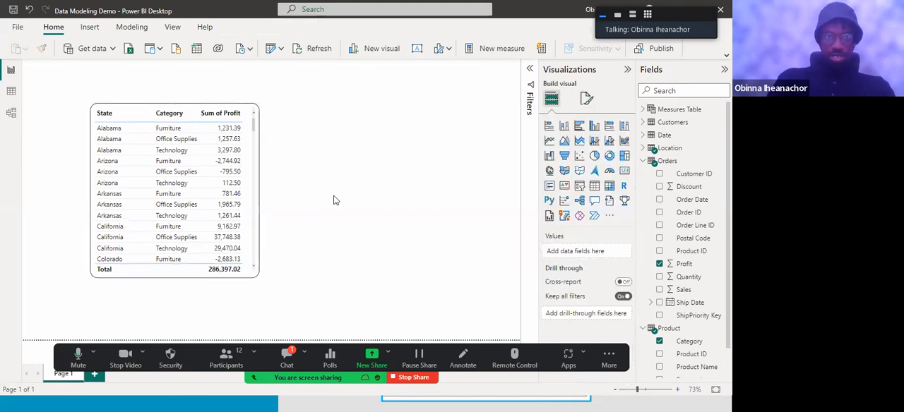
Extend the table visual downward so that it shows more state and category rows, and deselect it
{"action": "left_click", "coordinate": [180, 276]}
{"action": "left_click_drag", "start_coordinate": [181, 277], "coordinate": [169, 304]}
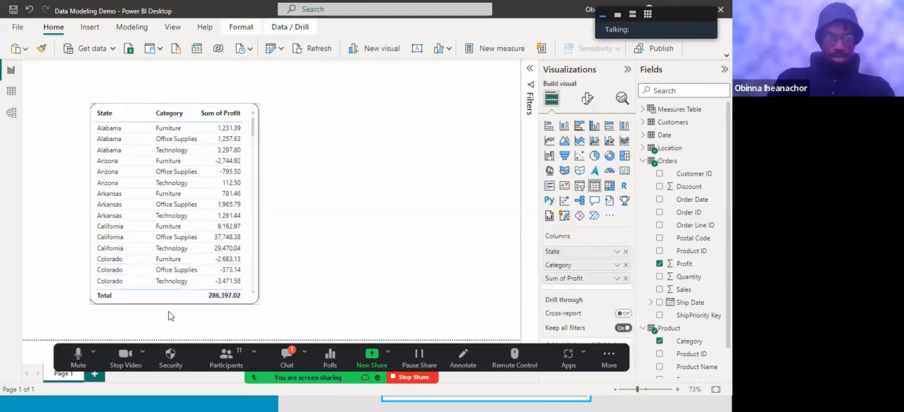
{"action": "left_click", "coordinate": [339, 238]}
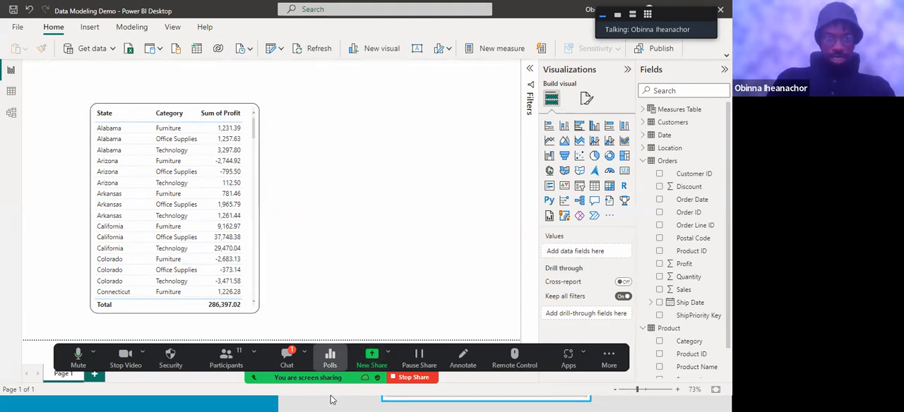
Switch to the PowerPoint slide show to view the sample table on the demo slide
{"action": "key", "text": "super"}
{"action": "mouse_move", "coordinate": [333, 400]}
{"action": "left_click", "coordinate": [500, 362]}
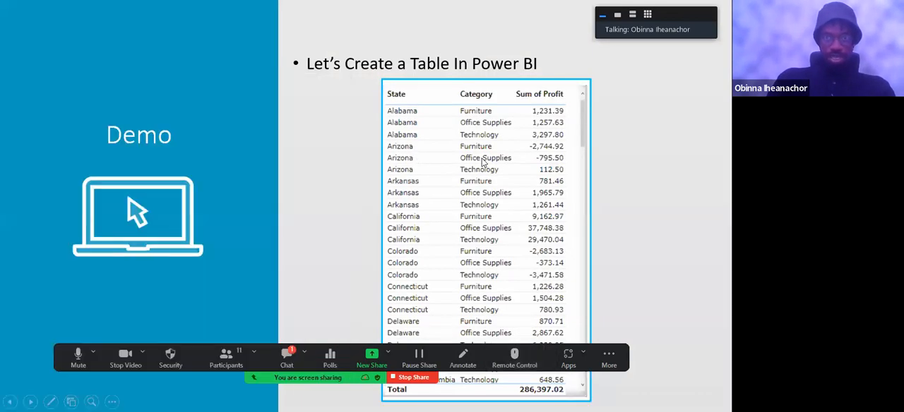
{"action": "left_click", "coordinate": [316, 217]}
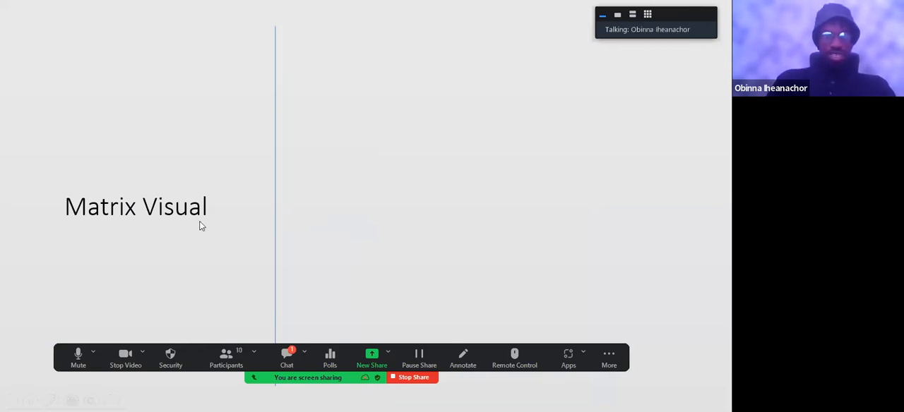
{"action": "left_click", "coordinate": [160, 225]}
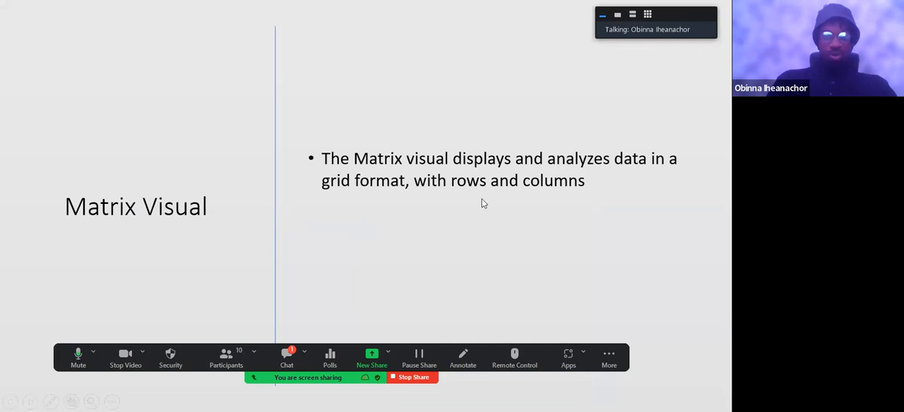
{"action": "left_click", "coordinate": [535, 219]}
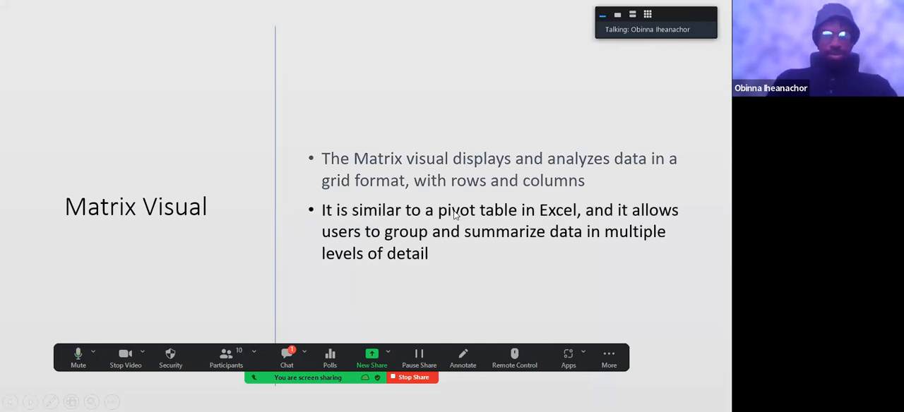
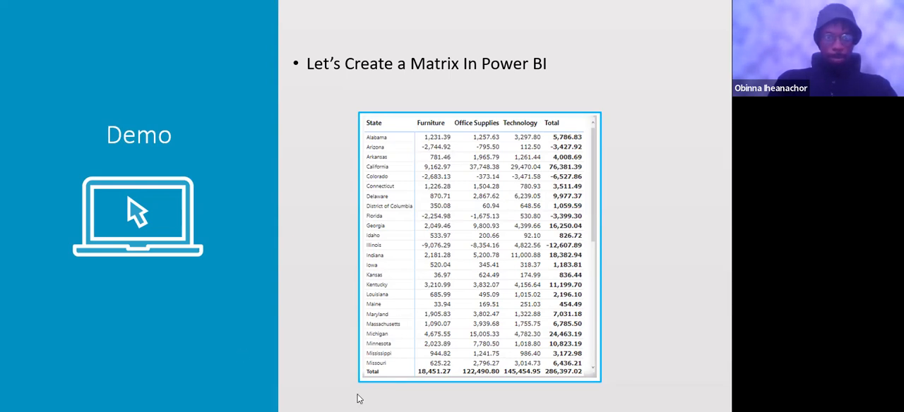
Switch back to Power BI Desktop and rename the report page holding the table visual as Table
{"action": "key", "text": "super"}
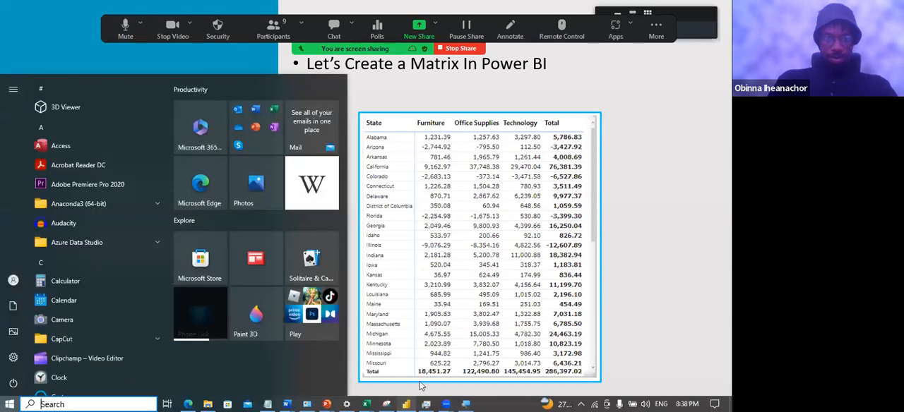
{"action": "left_click", "coordinate": [406, 404]}
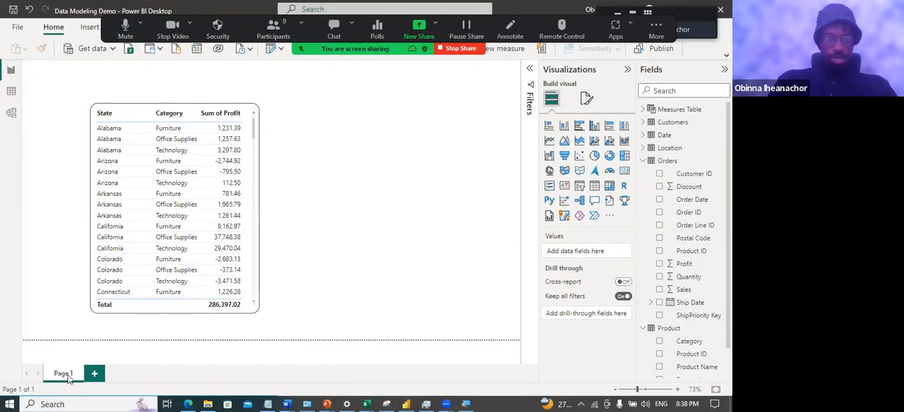
{"action": "double_click", "coordinate": [64, 374]}
{"action": "type", "text": "Table"}
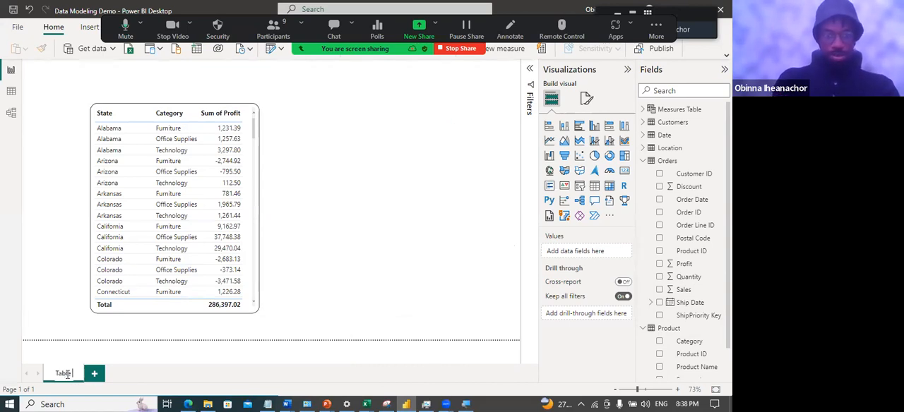
{"action": "key", "text": "Return"}
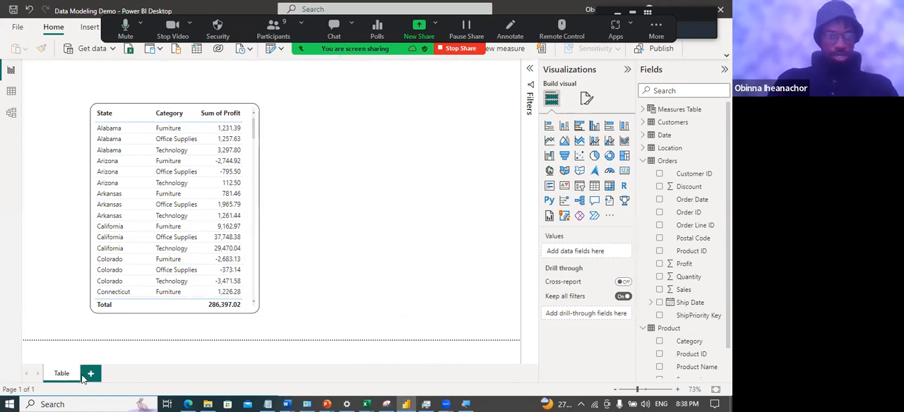
Add a new report page, insert an empty Matrix visual on it and enlarge the visual across the middle of the canvas
{"action": "left_click", "coordinate": [91, 376]}
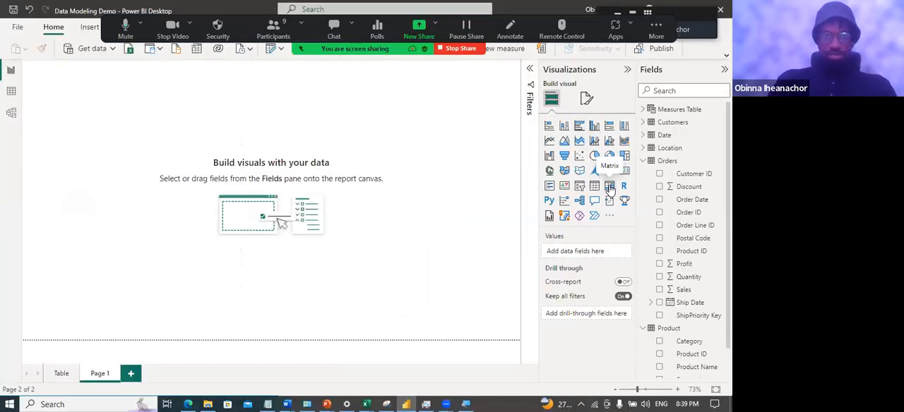
{"action": "left_click", "coordinate": [609, 186]}
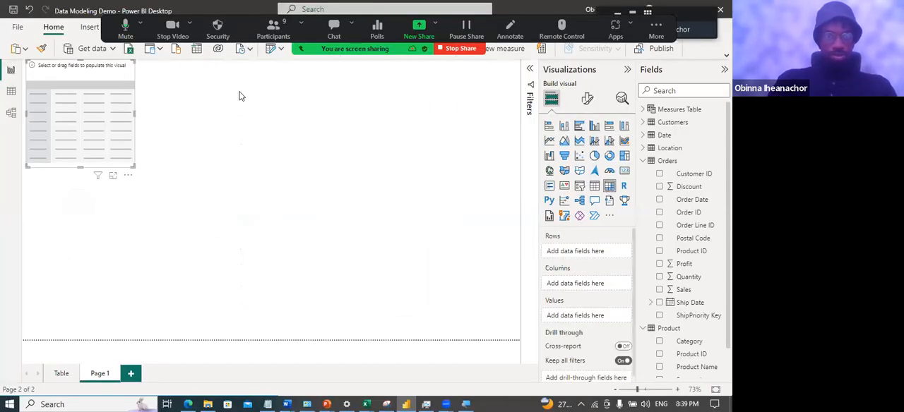
{"action": "left_click_drag", "start_coordinate": [125, 178], "coordinate": [405, 275]}
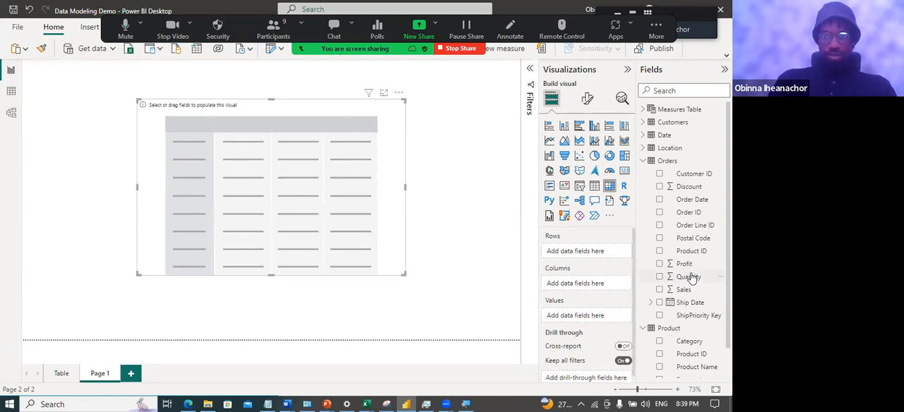
Add the State field from the Location table to the matrix rows
{"action": "scroll", "coordinate": [687, 265], "scroll_direction": "down", "scroll_amount": 1}
{"action": "scroll", "coordinate": [669, 297], "scroll_direction": "up", "scroll_amount": 1}
{"action": "left_click", "coordinate": [669, 163]}
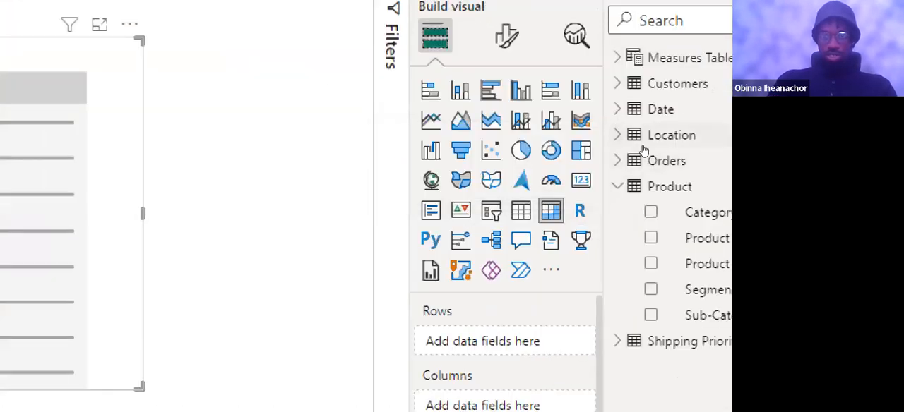
{"action": "left_click", "coordinate": [666, 148]}
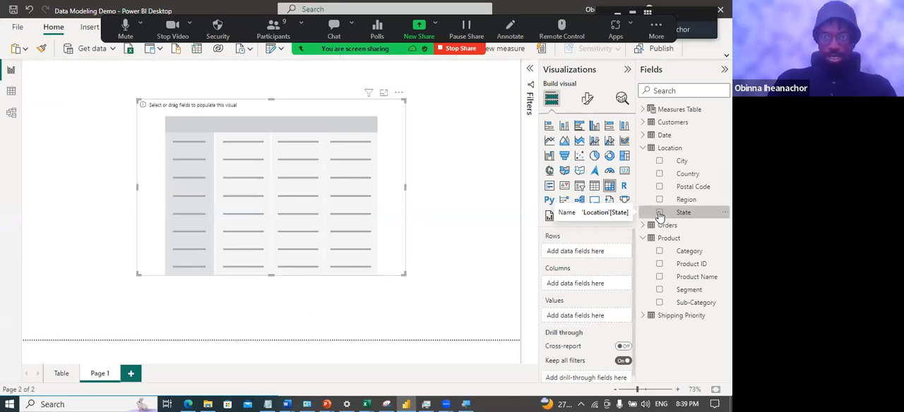
{"action": "left_click", "coordinate": [587, 265]}
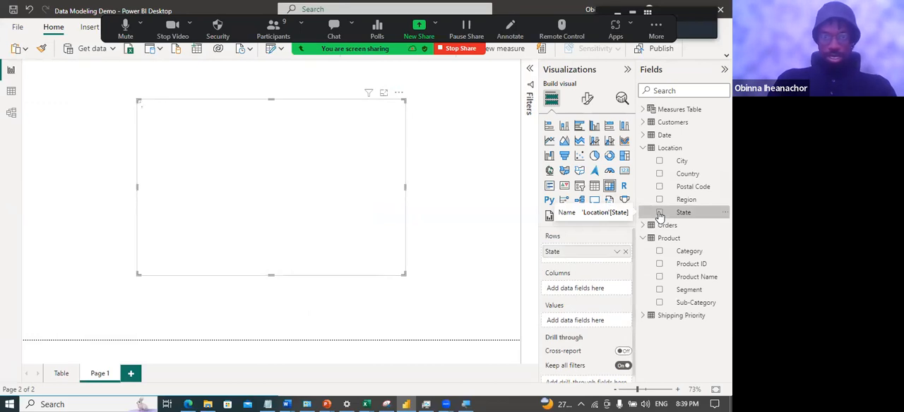
Add Profit from the Orders table to the matrix values and Category from the Product table to its columns
{"action": "left_click", "coordinate": [642, 148]}
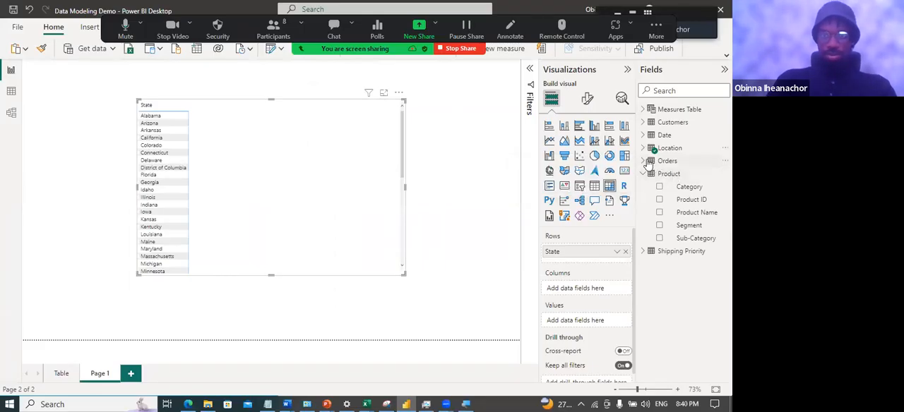
{"action": "left_click", "coordinate": [643, 161]}
{"action": "scroll", "coordinate": [695, 242], "scroll_direction": "down", "scroll_amount": 1}
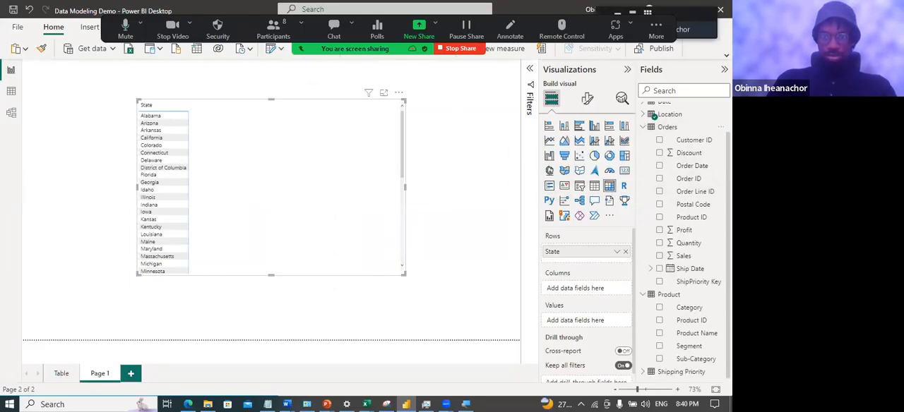
{"action": "left_click_drag", "start_coordinate": [686, 231], "coordinate": [567, 324]}
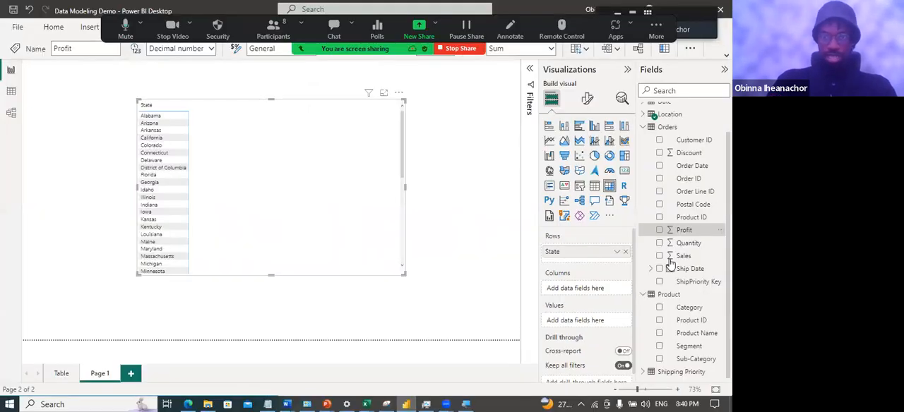
{"action": "left_click_drag", "start_coordinate": [685, 230], "coordinate": [602, 318]}
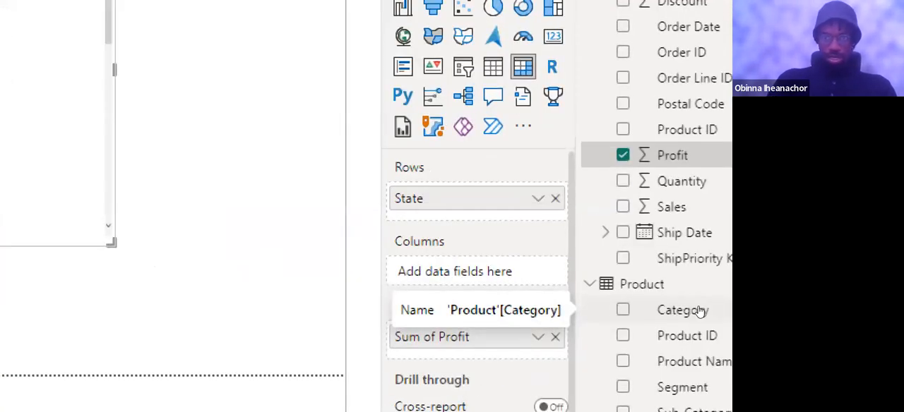
{"action": "left_click_drag", "start_coordinate": [699, 310], "coordinate": [584, 293]}
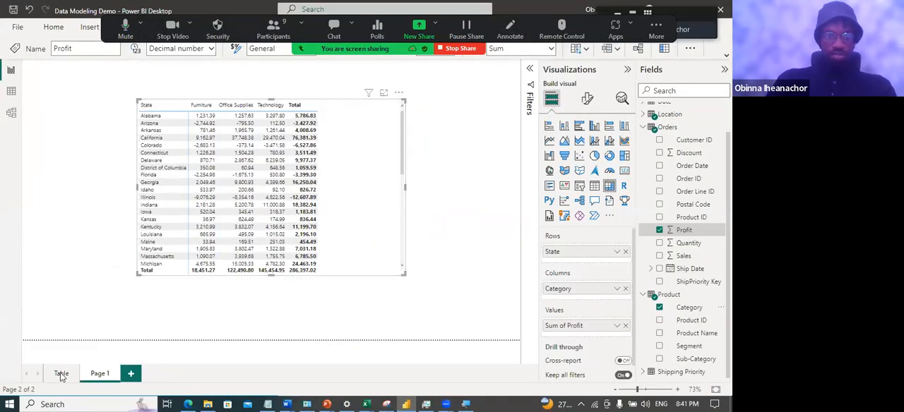
Look at the Table page for comparison, return to the matrix page and narrow the matrix to fit its columns
{"action": "left_click", "coordinate": [62, 374]}
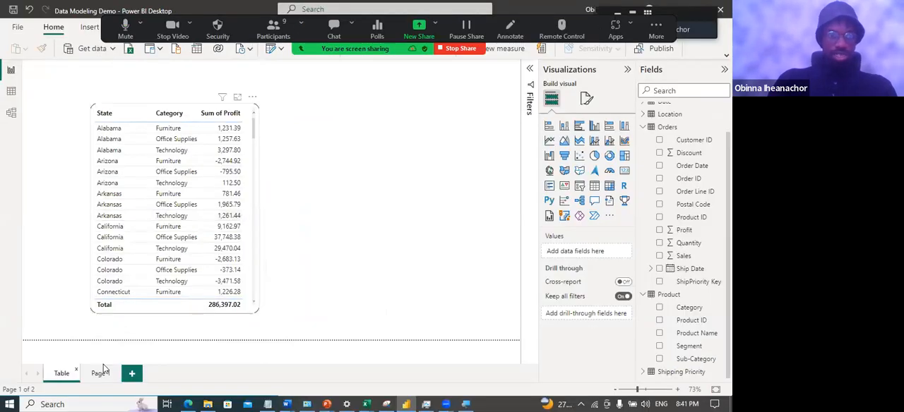
{"action": "left_click", "coordinate": [100, 372]}
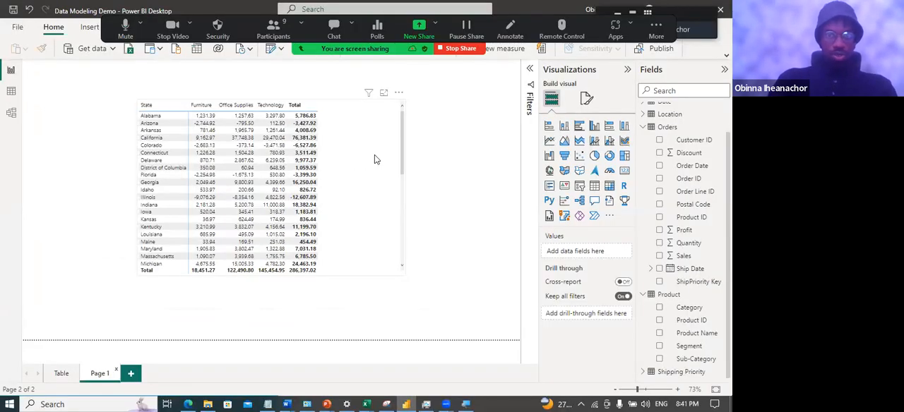
{"action": "left_click", "coordinate": [405, 193]}
{"action": "left_click_drag", "start_coordinate": [366, 192], "coordinate": [336, 187]}
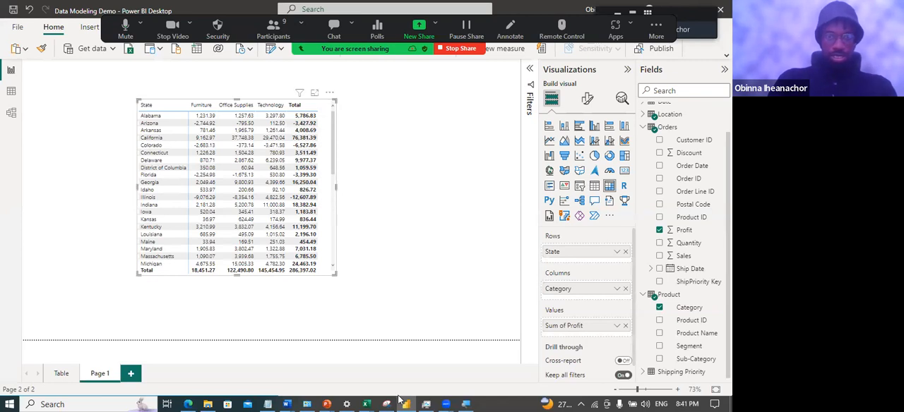
Switch to the PowerPoint slide show, check the sample matrix and advance to the Heat Map definition
{"action": "mouse_move", "coordinate": [327, 403]}
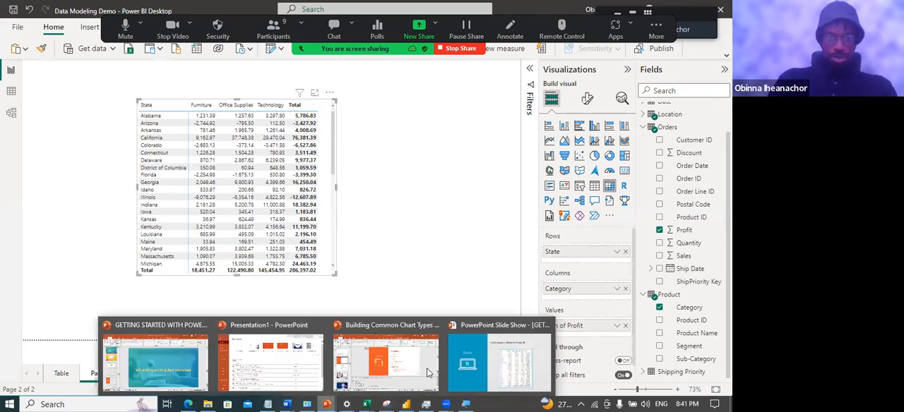
{"action": "left_click", "coordinate": [477, 365]}
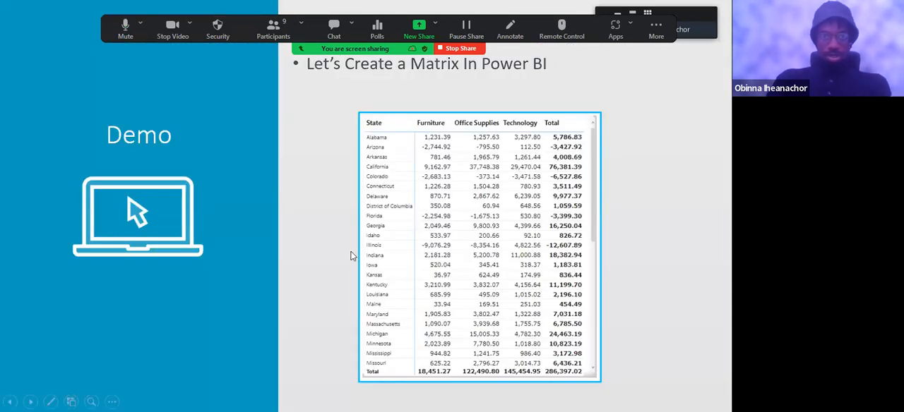
{"action": "left_click", "coordinate": [315, 240]}
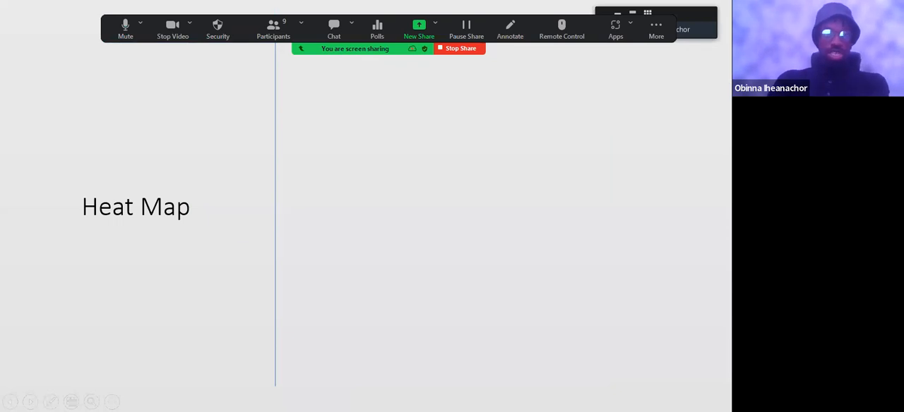
{"action": "key", "text": "Right"}
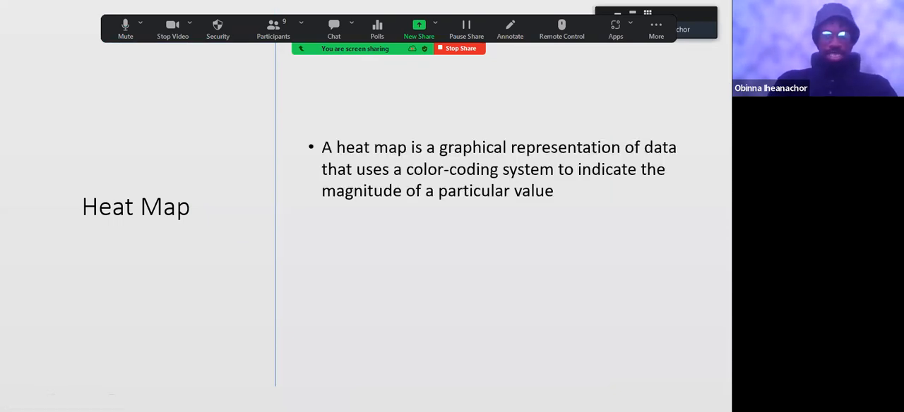
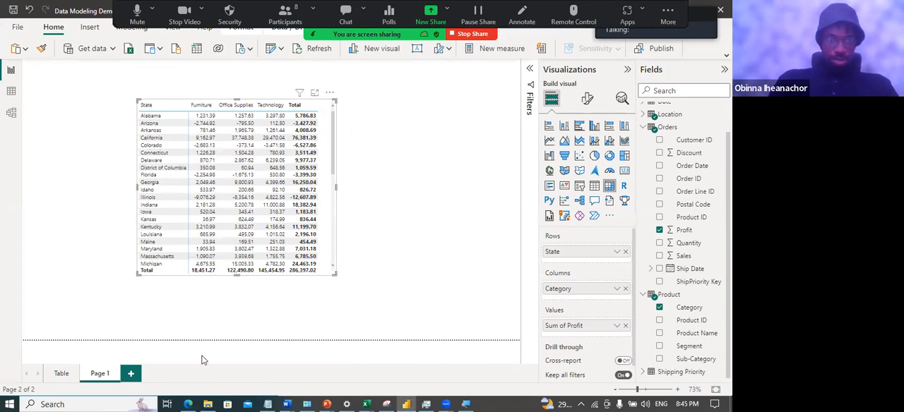
Rename the current report page as Matrix
{"action": "double_click", "coordinate": [100, 373]}
{"action": "type", "text": "Matri"}
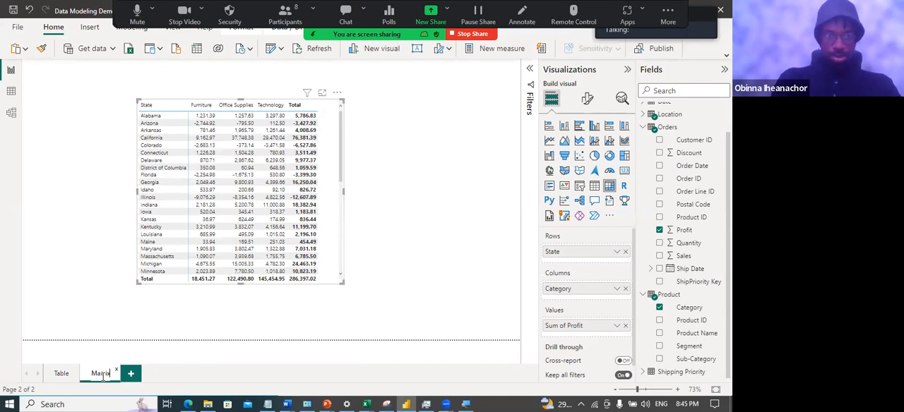
{"action": "type", "text": "x"}
{"action": "key", "text": "Return"}
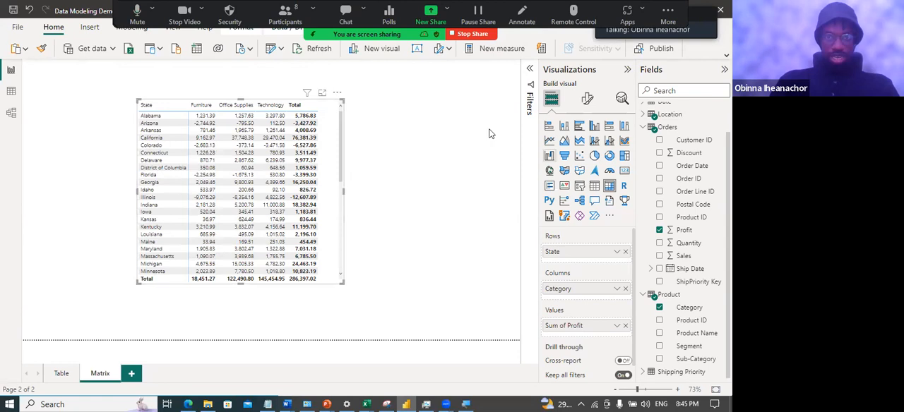
Turn off the matrix's column and row subtotals and narrow the visual to fit the three category columns
{"action": "left_click", "coordinate": [586, 100]}
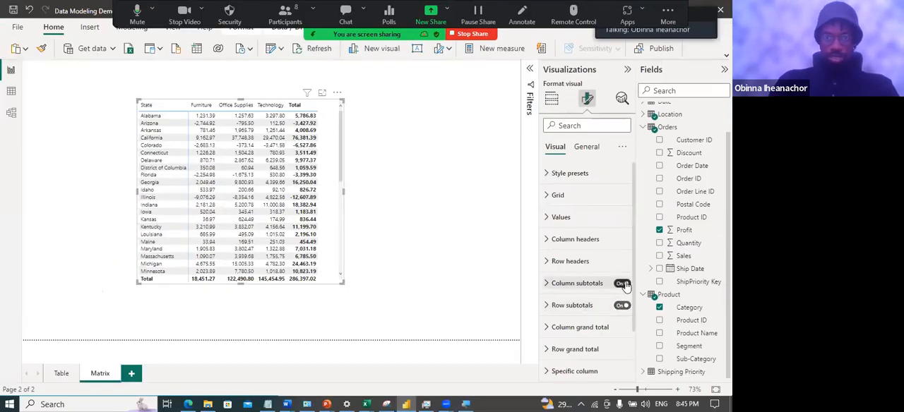
{"action": "left_click", "coordinate": [622, 283]}
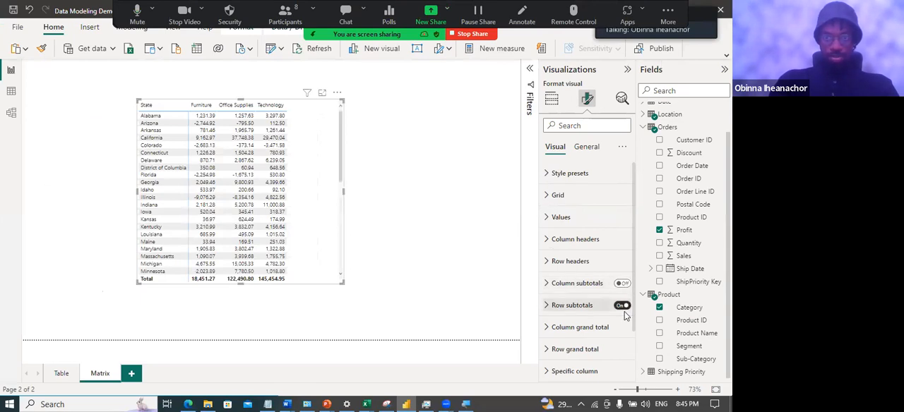
{"action": "left_click", "coordinate": [622, 305]}
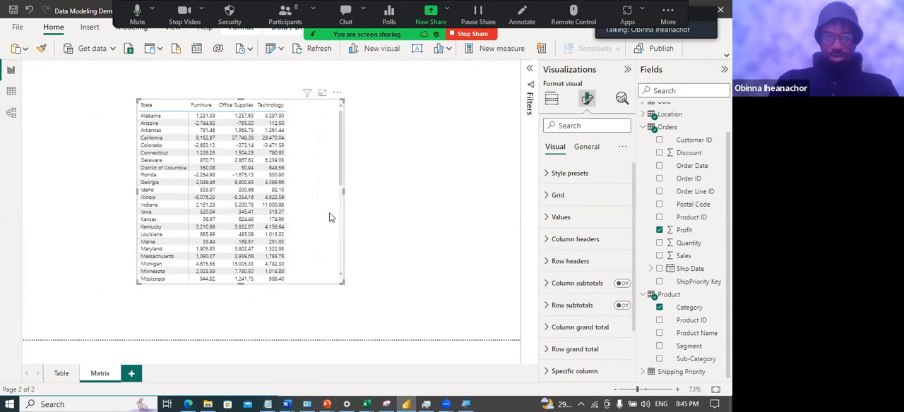
{"action": "left_click_drag", "start_coordinate": [342, 193], "coordinate": [296, 195]}
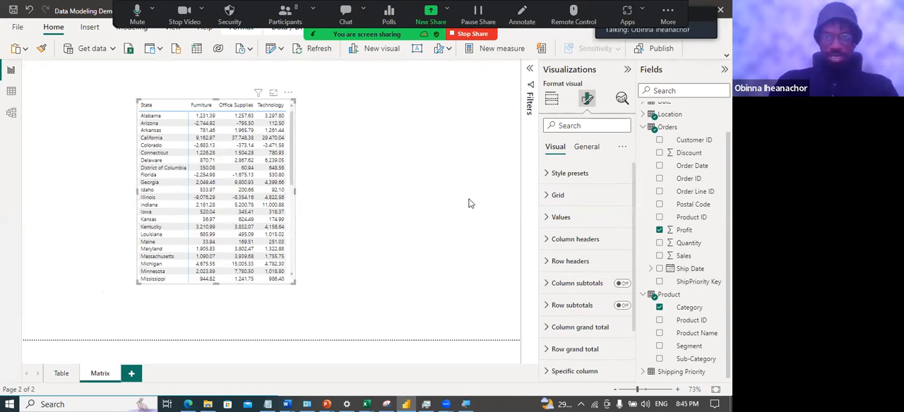
{"action": "left_click", "coordinate": [552, 98]}
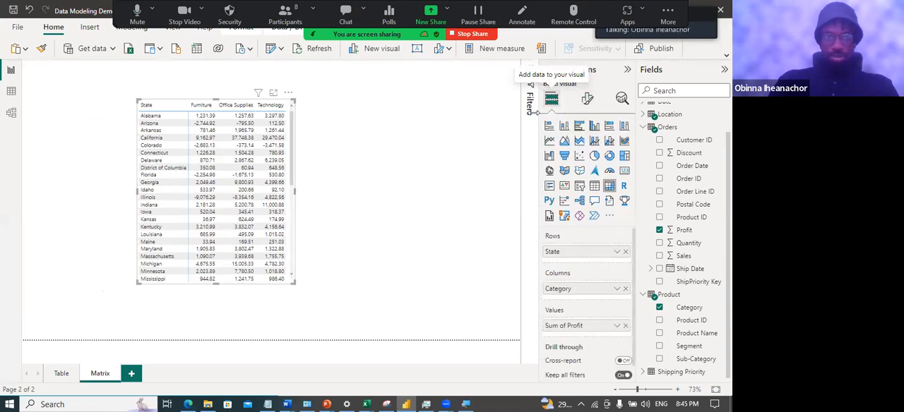
{"action": "left_click_drag", "start_coordinate": [296, 193], "coordinate": [310, 199]}
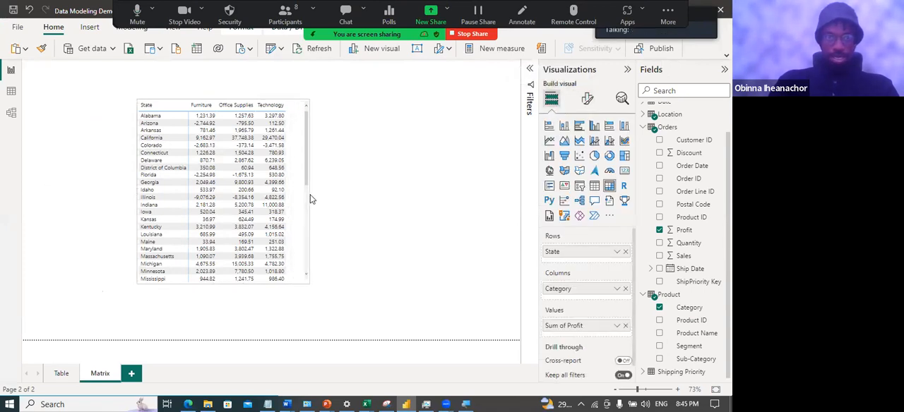
Set the font size of the matrix values to 11 and widen the visual slightly
{"action": "left_click", "coordinate": [586, 99]}
{"action": "left_click", "coordinate": [600, 217]}
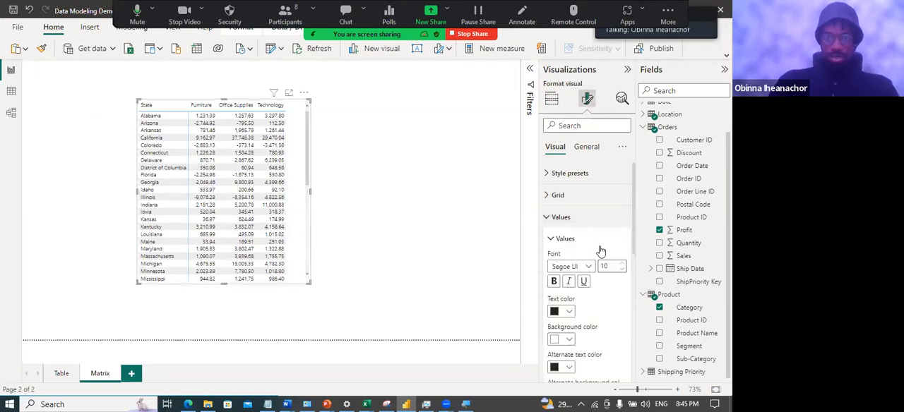
{"action": "left_click", "coordinate": [622, 263]}
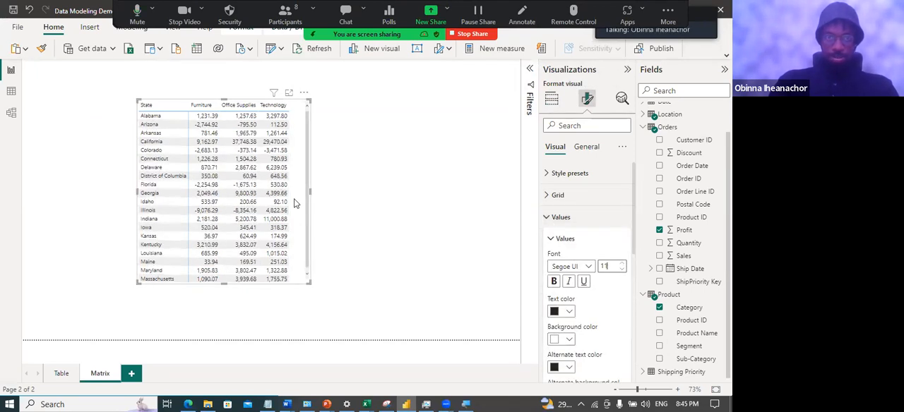
{"action": "left_click_drag", "start_coordinate": [309, 192], "coordinate": [318, 195]}
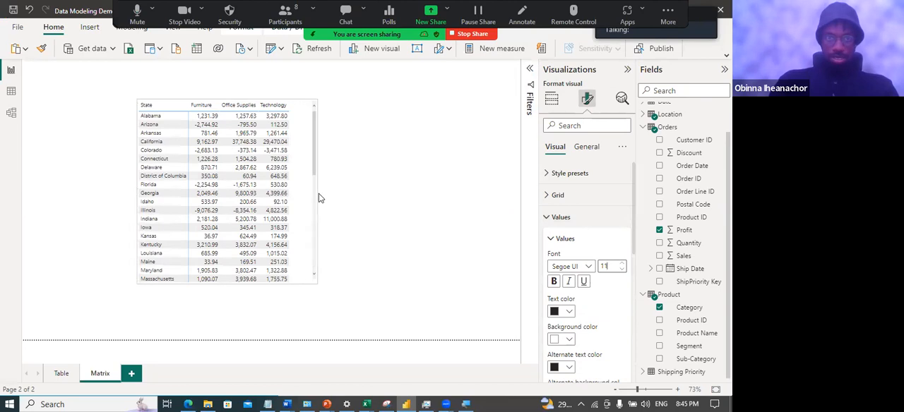
Set the matrix column headers to font size 11 and make them bold
{"action": "left_click", "coordinate": [551, 217]}
{"action": "left_click", "coordinate": [558, 239]}
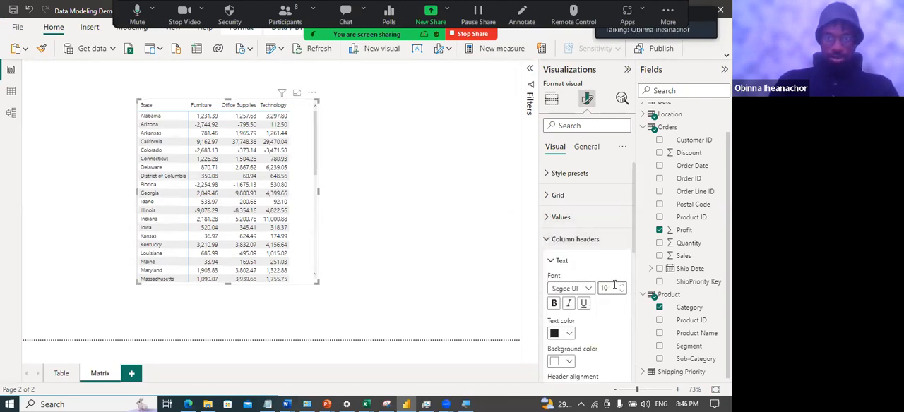
{"action": "left_click", "coordinate": [619, 289]}
{"action": "left_click", "coordinate": [554, 303]}
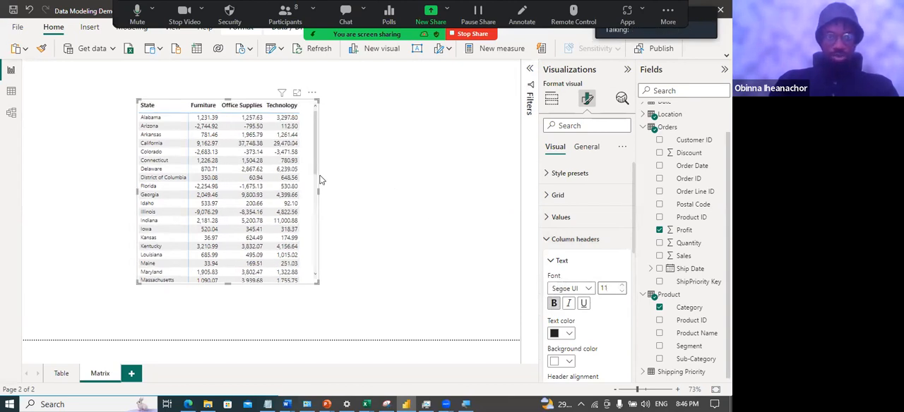
{"action": "left_click", "coordinate": [345, 200]}
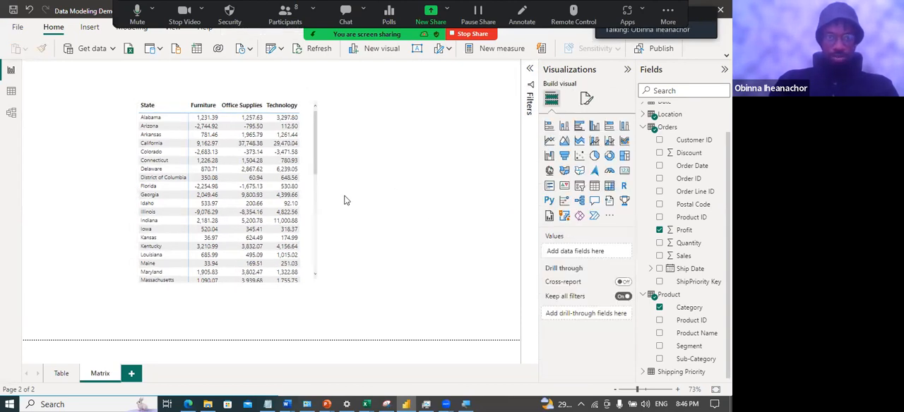
{"action": "left_click", "coordinate": [314, 167]}
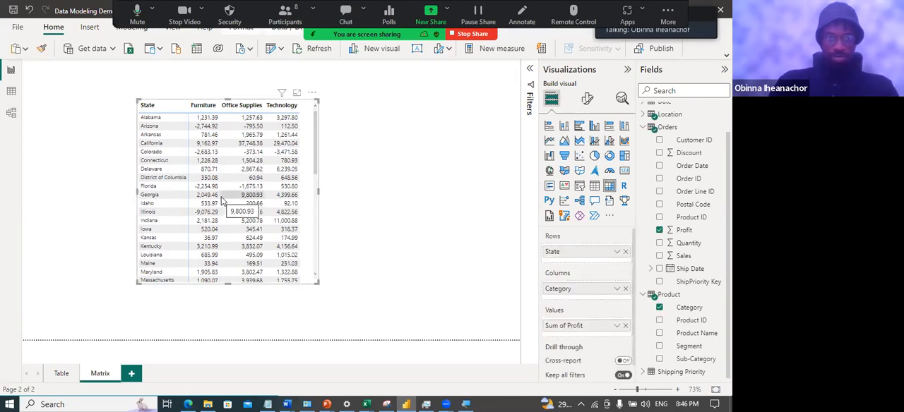
{"action": "left_click", "coordinate": [360, 221]}
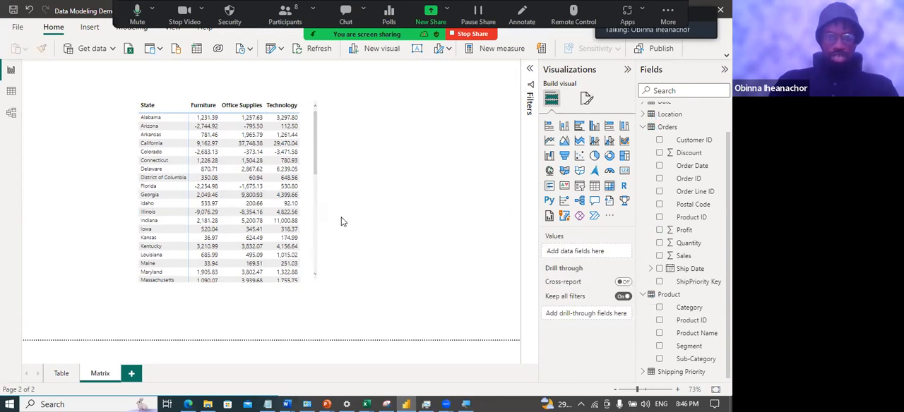
Open background color conditional formatting for Sum of Profit in the matrix, keeping the Gradient format style
{"action": "left_click", "coordinate": [315, 171]}
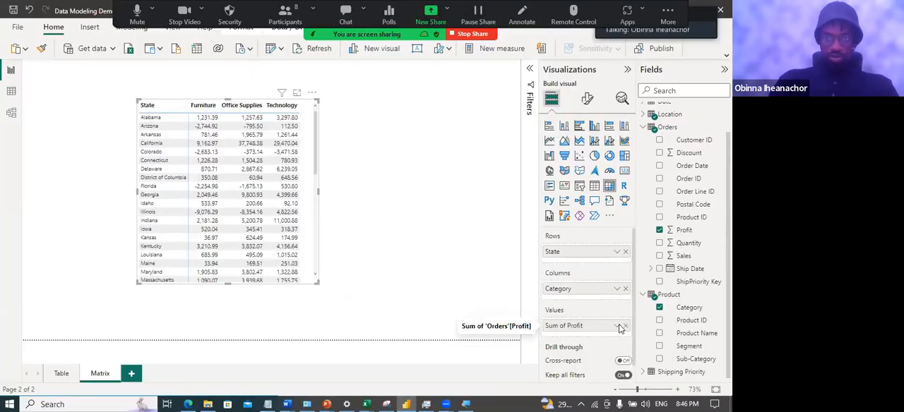
{"action": "left_click", "coordinate": [664, 314]}
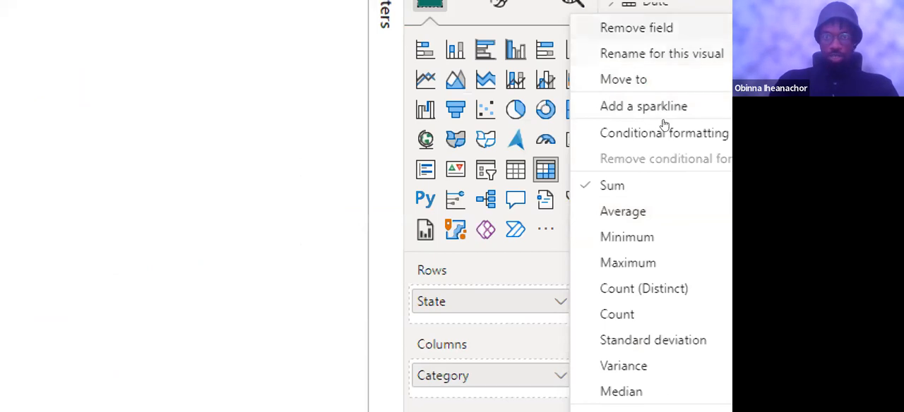
{"action": "mouse_move", "coordinate": [675, 136]}
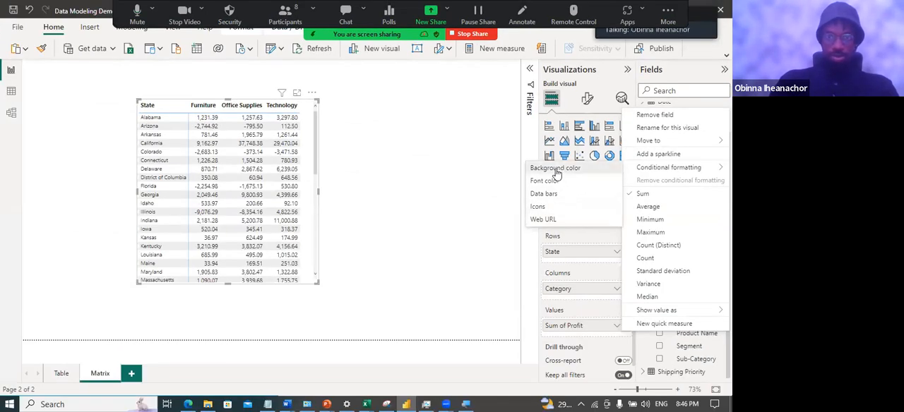
{"action": "left_click", "coordinate": [557, 173]}
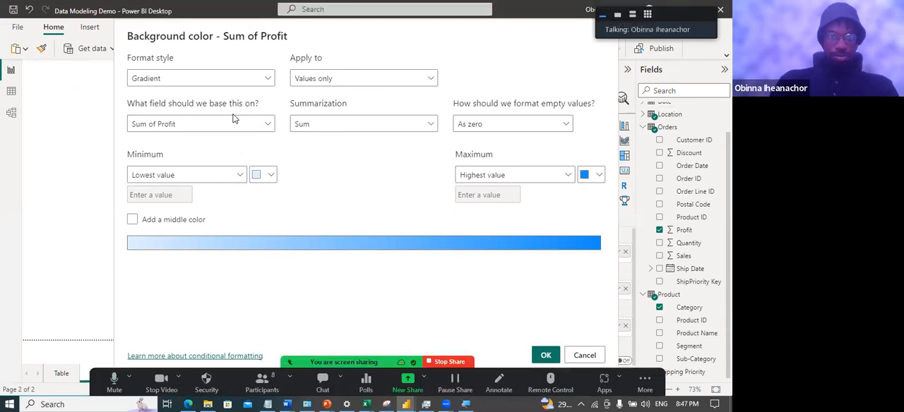
{"action": "left_click", "coordinate": [267, 80]}
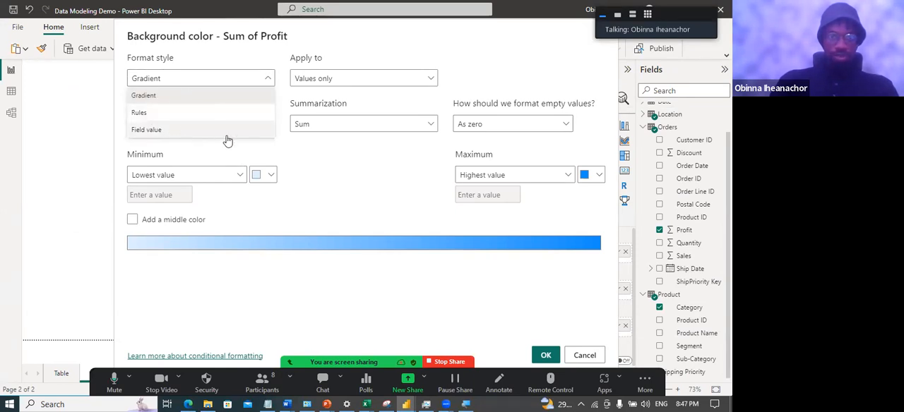
{"action": "left_click", "coordinate": [287, 147]}
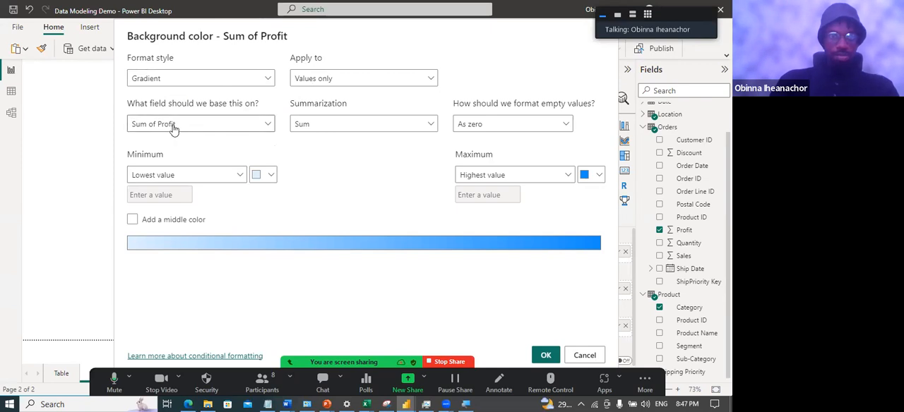
Add a middle color to the gradient, set the center to #70bbff and the maximum to the darkest theme blue, and apply the formatting
{"action": "left_click", "coordinate": [132, 221]}
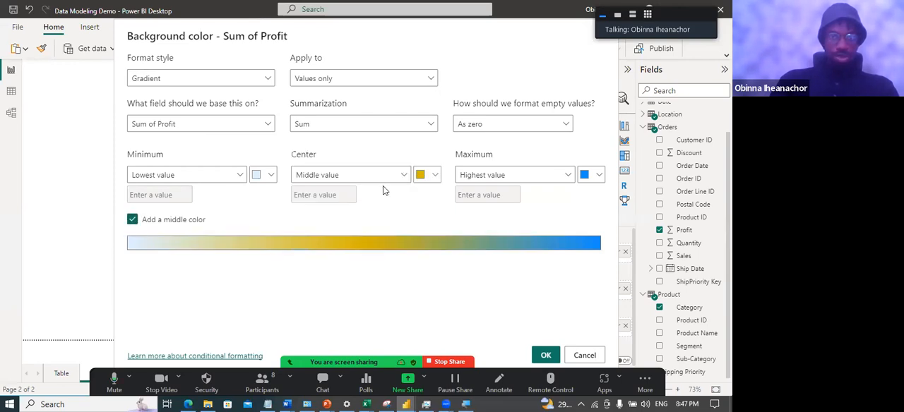
{"action": "left_click", "coordinate": [434, 176]}
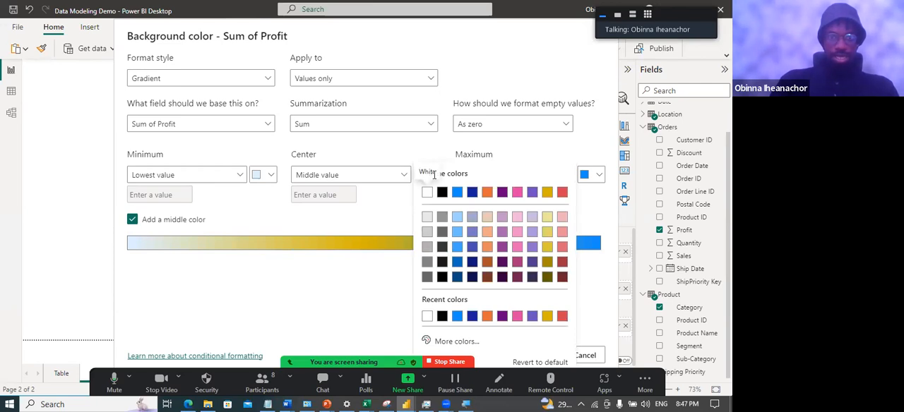
{"action": "left_click", "coordinate": [457, 233]}
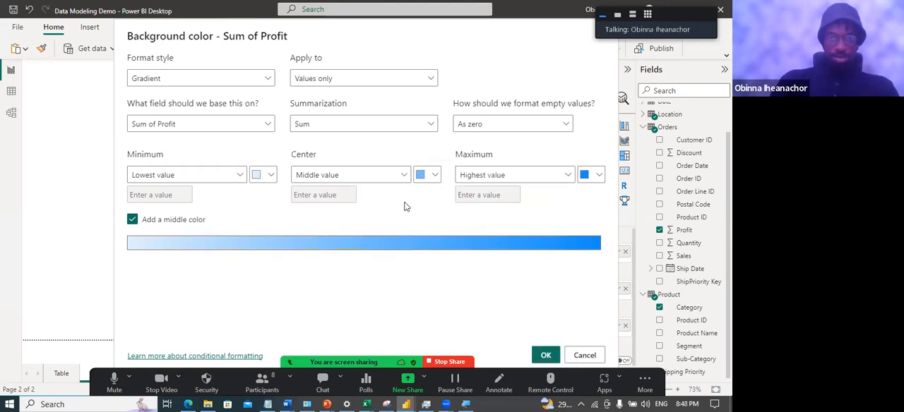
{"action": "left_click", "coordinate": [598, 177]}
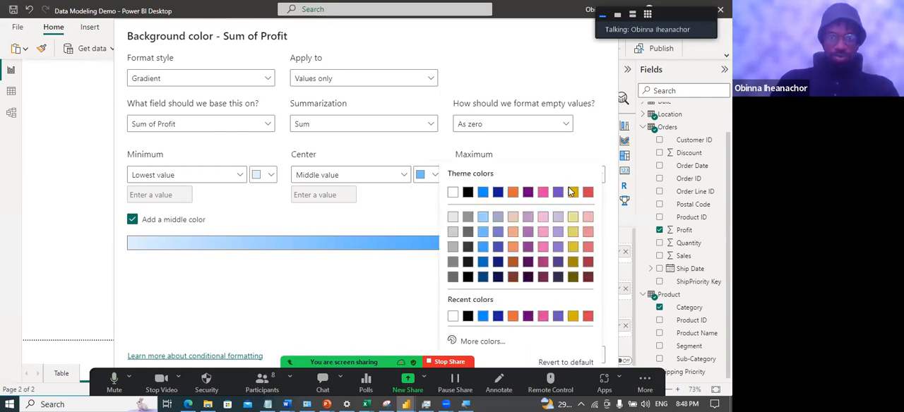
{"action": "left_click", "coordinate": [483, 278]}
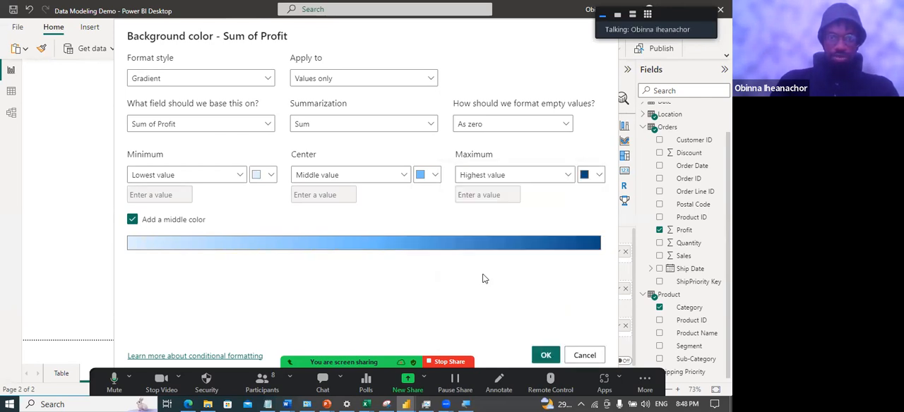
{"action": "left_click", "coordinate": [546, 357]}
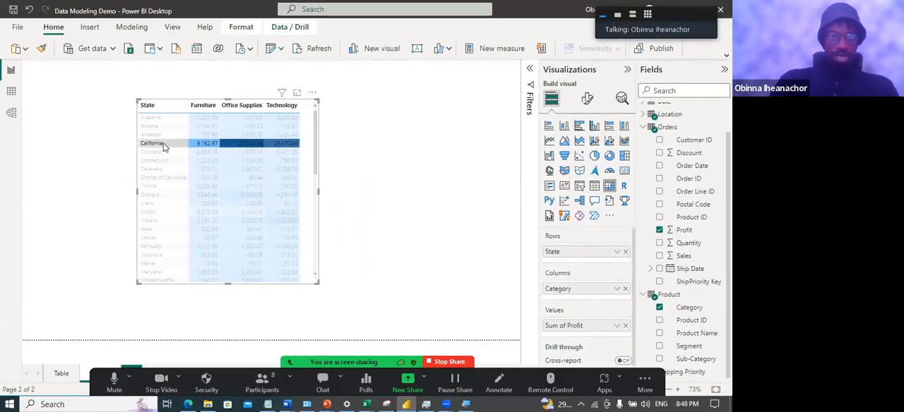
Examine the heat map's shading across the states, highlighting the New York row to compare its profit by category
{"action": "left_click", "coordinate": [163, 146]}
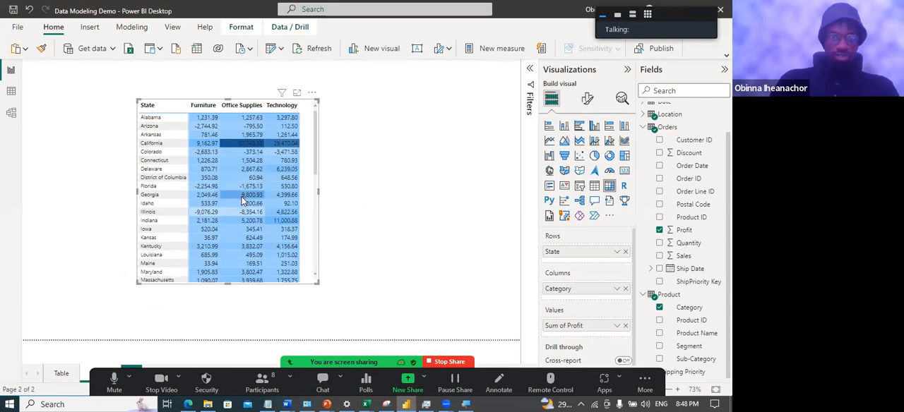
{"action": "scroll", "coordinate": [236, 192], "scroll_direction": "down", "scroll_amount": 2}
{"action": "scroll", "coordinate": [281, 204], "scroll_direction": "down", "scroll_amount": 6}
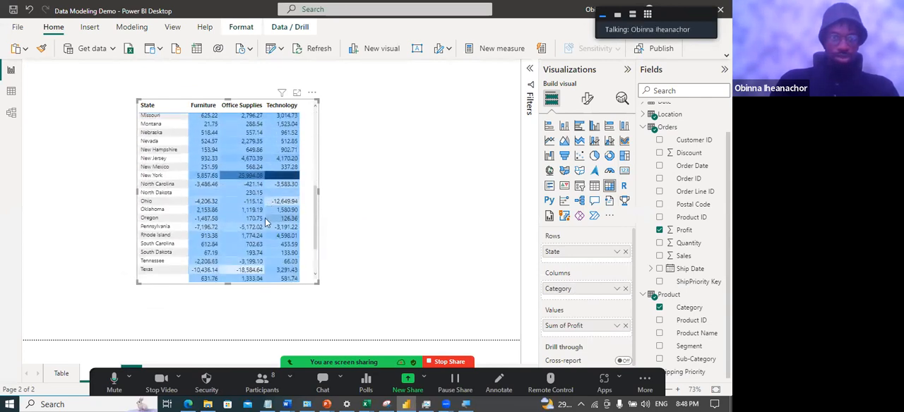
{"action": "scroll", "coordinate": [209, 185], "scroll_direction": "up", "scroll_amount": 2}
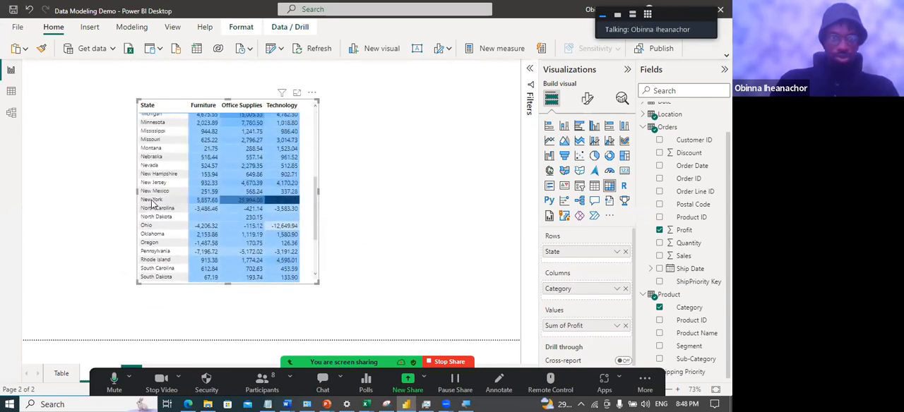
{"action": "left_click", "coordinate": [151, 201]}
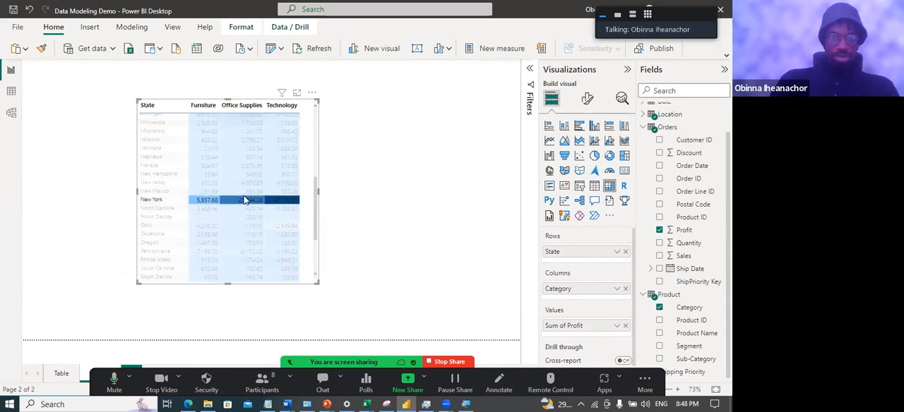
{"action": "mouse_move", "coordinate": [244, 202]}
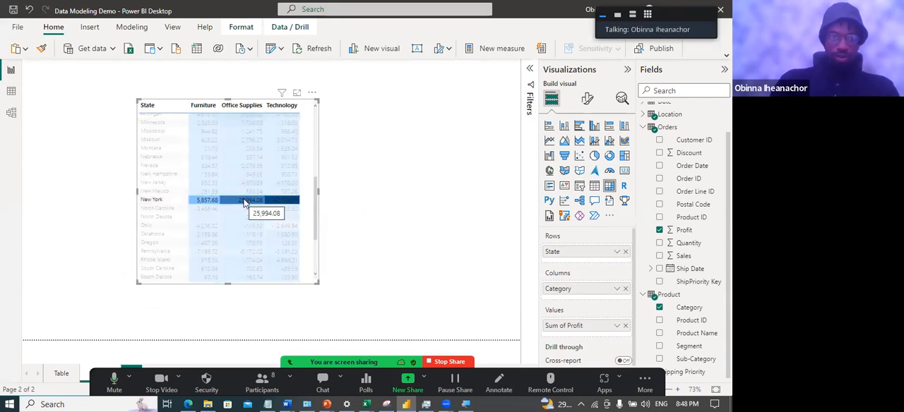
{"action": "left_click", "coordinate": [146, 203]}
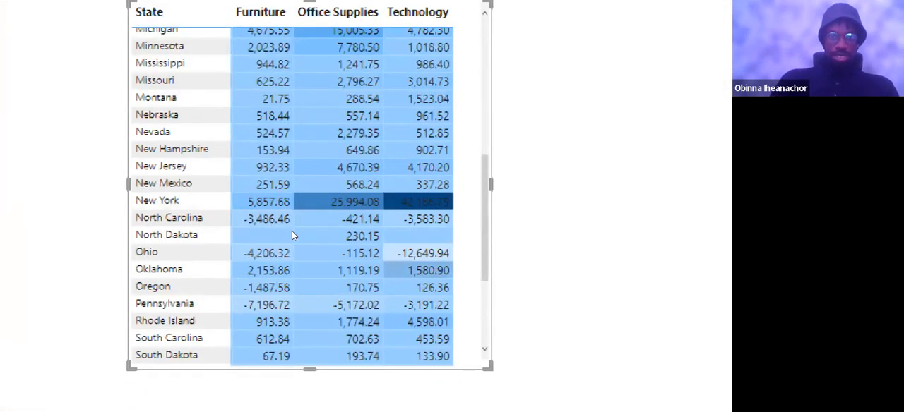
{"action": "scroll", "coordinate": [292, 235], "scroll_direction": "down", "scroll_amount": 5}
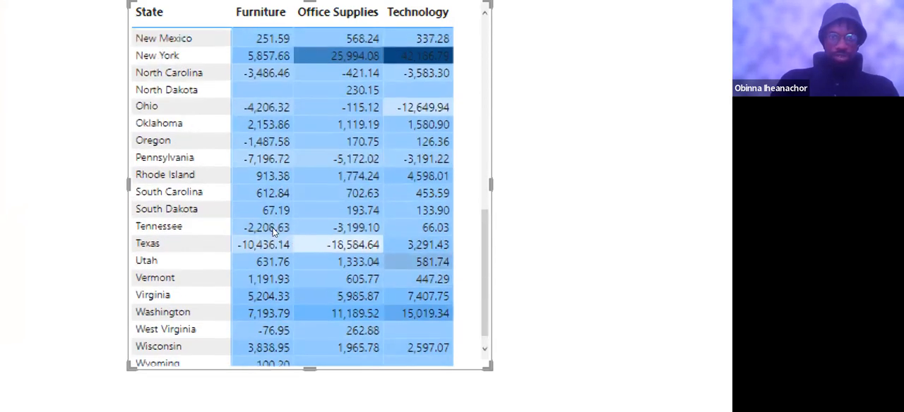
Add a new report page after the Matrix page and name it Heat Map
{"action": "scroll", "coordinate": [275, 196], "scroll_direction": "up", "scroll_amount": 5}
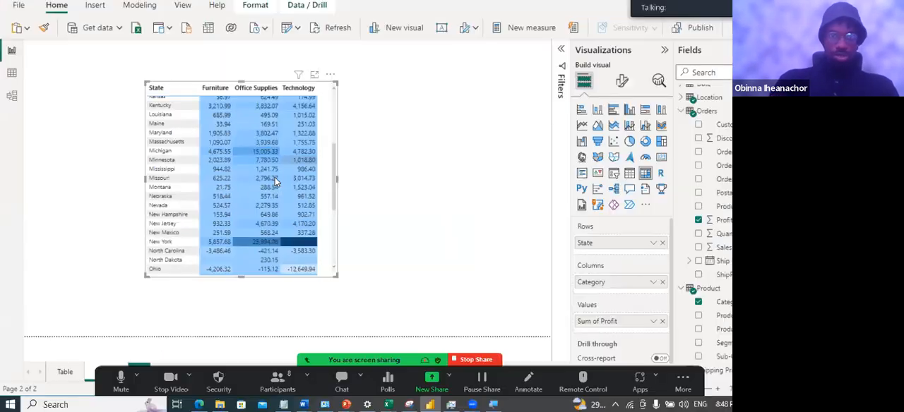
{"action": "left_click", "coordinate": [369, 199]}
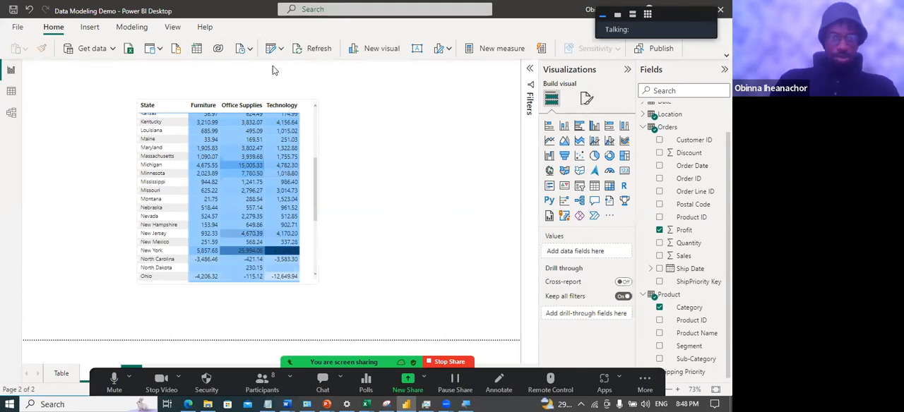
{"action": "left_click", "coordinate": [131, 373]}
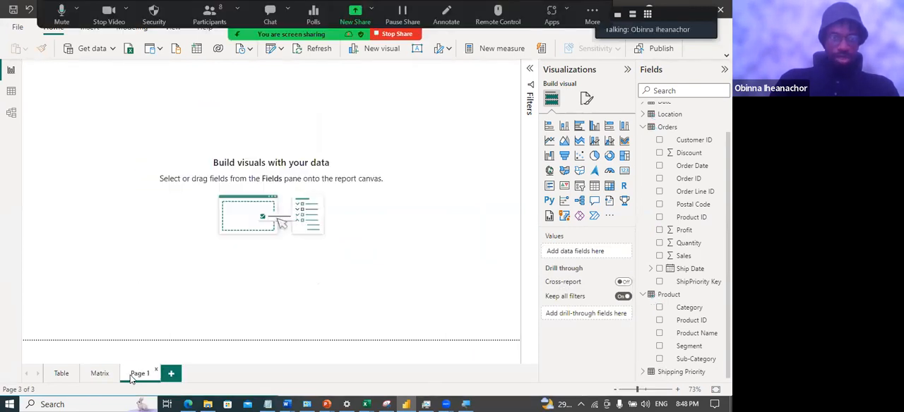
{"action": "double_click", "coordinate": [144, 375]}
{"action": "type", "text": "Hea"}
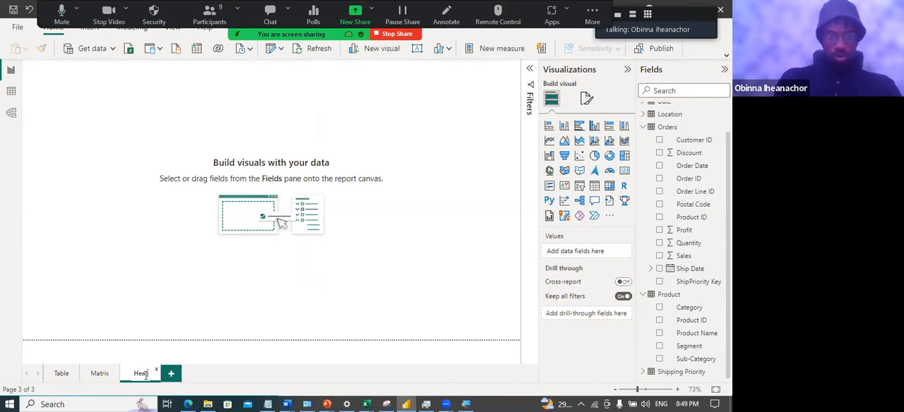
{"action": "type", "text": "t Map"}
{"action": "key", "text": "Return"}
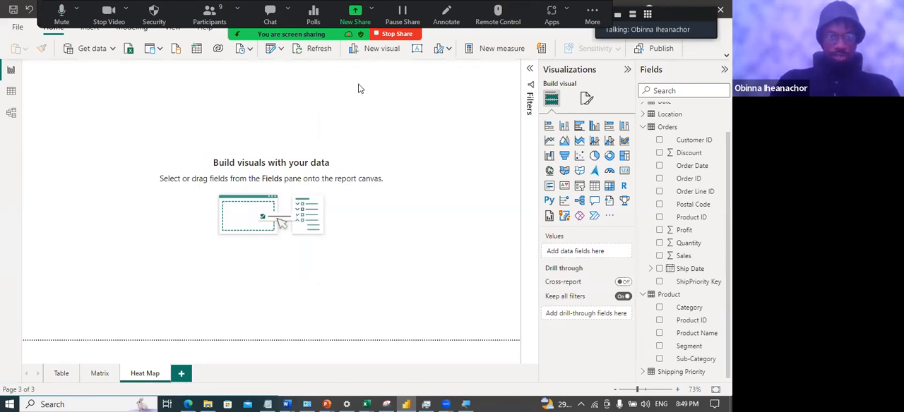
Insert an enlarged matrix visual with Week Num from the Date table as rows and Week Day as columns
{"action": "left_click", "coordinate": [609, 186]}
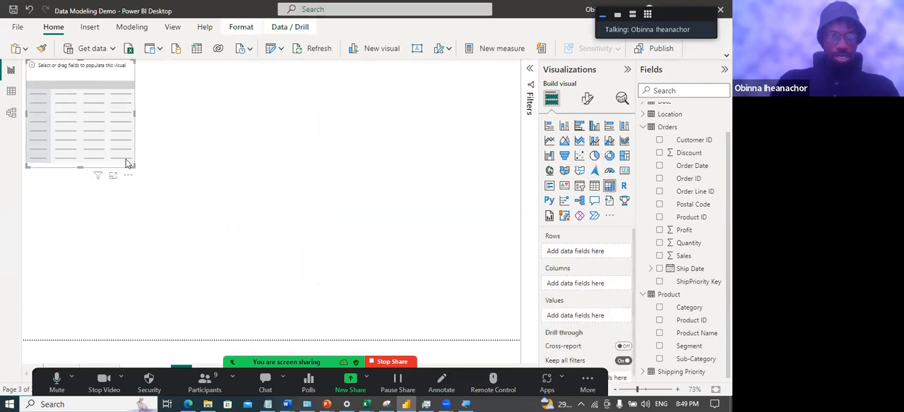
{"action": "left_click_drag", "start_coordinate": [128, 178], "coordinate": [379, 288]}
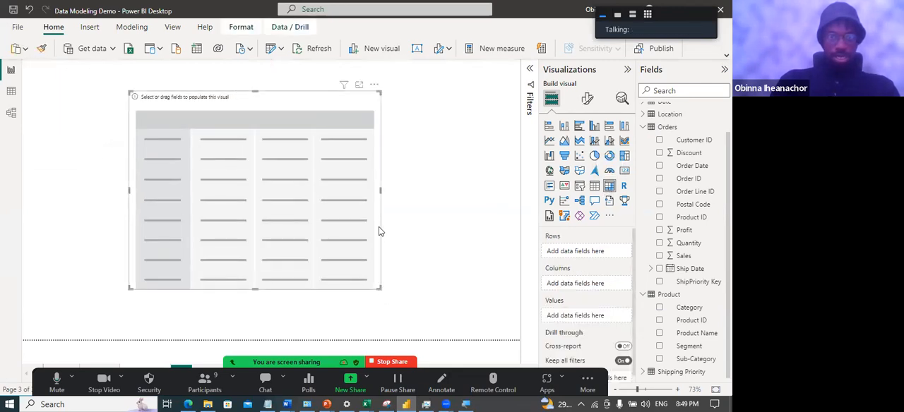
{"action": "left_click", "coordinate": [652, 128]}
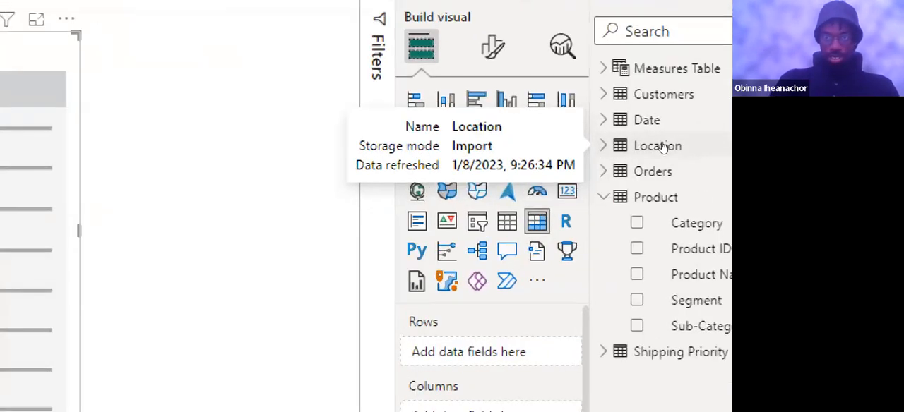
{"action": "left_click", "coordinate": [644, 131]}
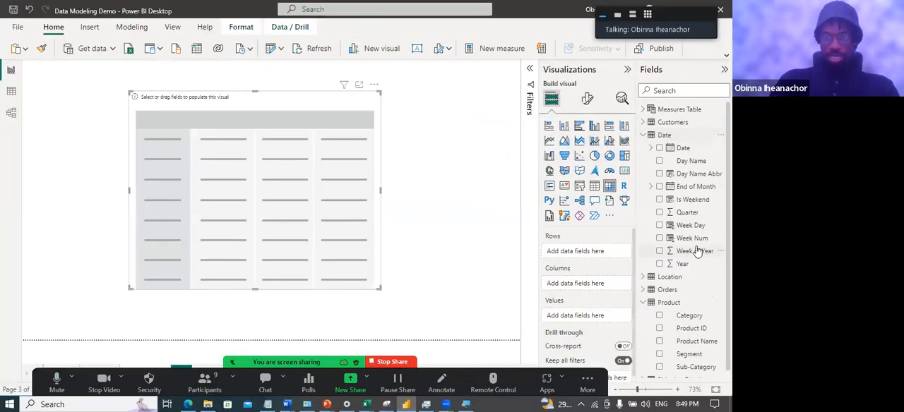
{"action": "left_click_drag", "start_coordinate": [688, 239], "coordinate": [595, 255]}
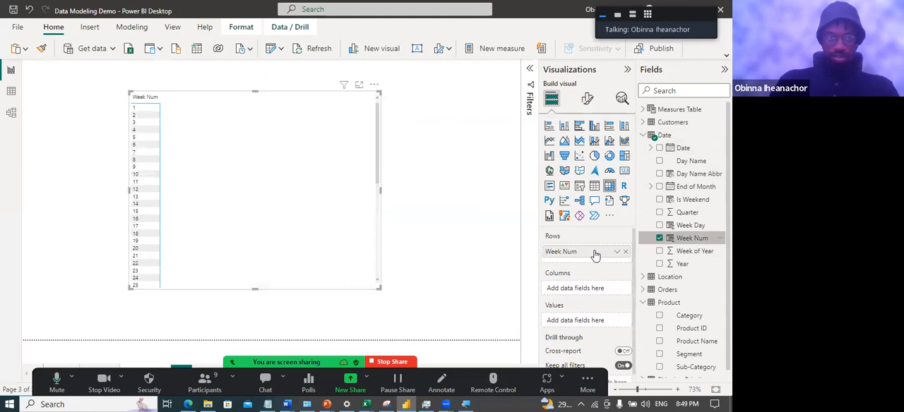
{"action": "scroll", "coordinate": [296, 239], "scroll_direction": "down", "scroll_amount": 5}
{"action": "scroll", "coordinate": [300, 226], "scroll_direction": "up", "scroll_amount": 5}
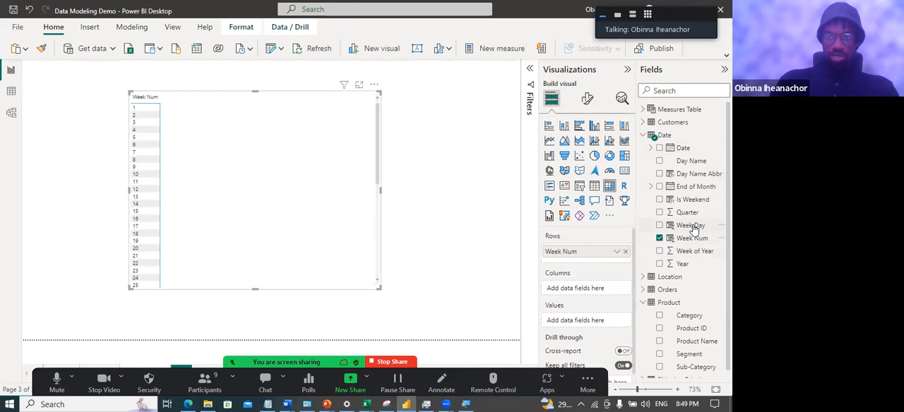
{"action": "left_click_drag", "start_coordinate": [697, 226], "coordinate": [605, 288]}
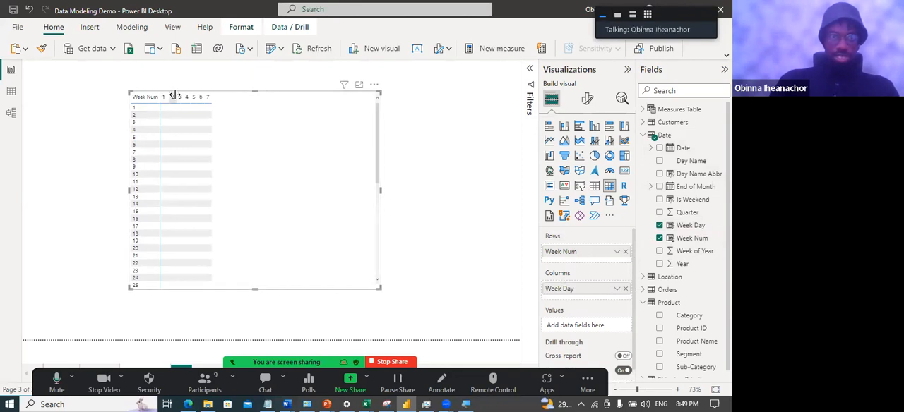
Widen several of the matrix's weekday columns and narrow the visual's frame to fit them
{"action": "left_click_drag", "start_coordinate": [177, 96], "coordinate": [202, 102]}
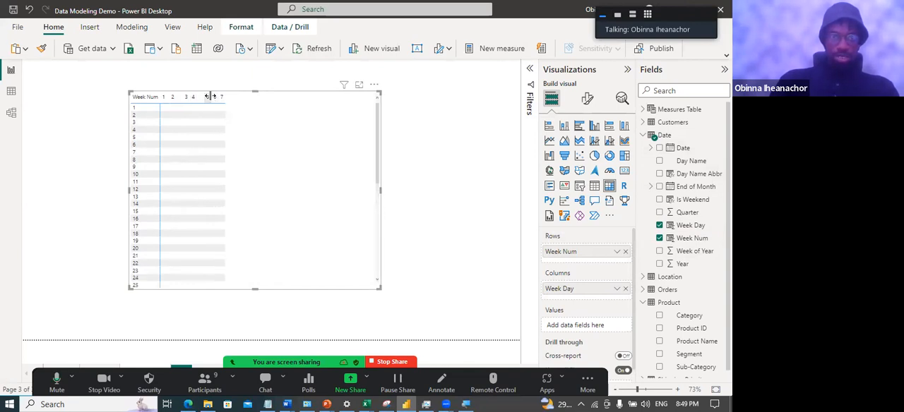
{"action": "mouse_move", "coordinate": [216, 97]}
{"action": "left_mouse_down"}
{"action": "mouse_move", "coordinate": [237, 98]}
{"action": "mouse_move", "coordinate": [191, 96]}
{"action": "mouse_move", "coordinate": [203, 98]}
{"action": "left_mouse_up"}
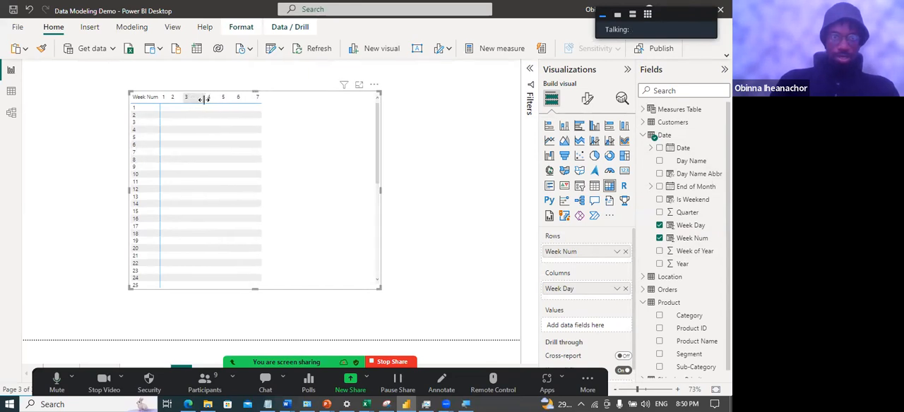
{"action": "left_click_drag", "start_coordinate": [382, 192], "coordinate": [271, 177]}
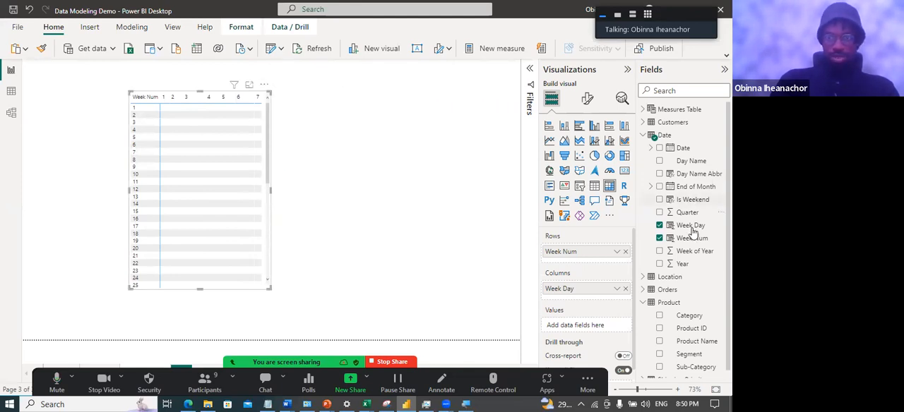
Add Sales from the Orders table as the matrix values and widen the visual to fit the Total column
{"action": "scroll", "coordinate": [690, 230], "scroll_direction": "down", "scroll_amount": 1}
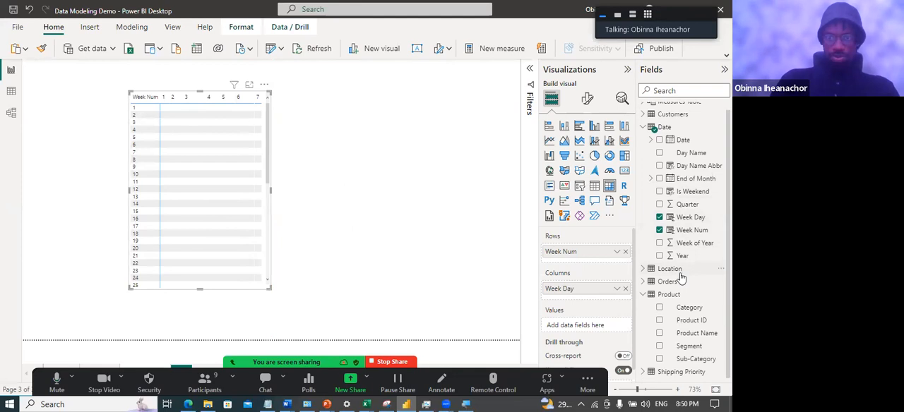
{"action": "left_click", "coordinate": [644, 295]}
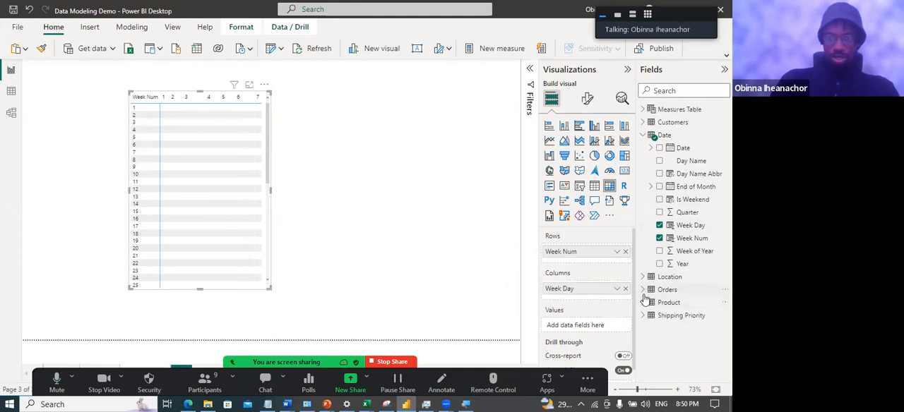
{"action": "left_click", "coordinate": [666, 289]}
{"action": "scroll", "coordinate": [683, 293], "scroll_direction": "down", "scroll_amount": 2}
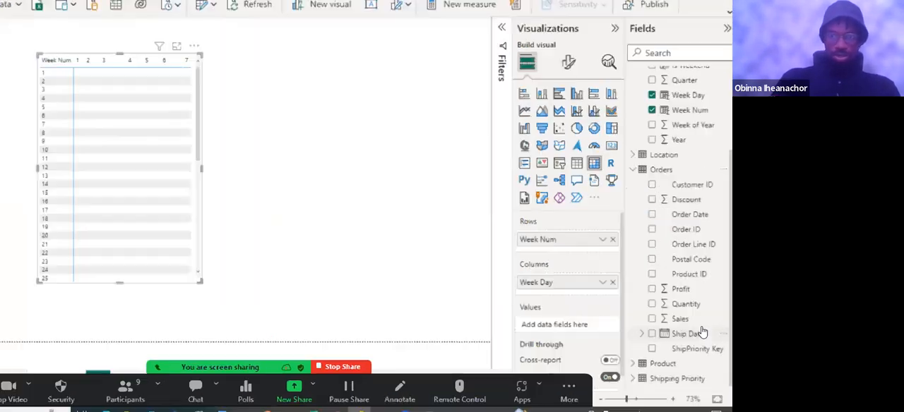
{"action": "left_click_drag", "start_coordinate": [688, 317], "coordinate": [573, 328]}
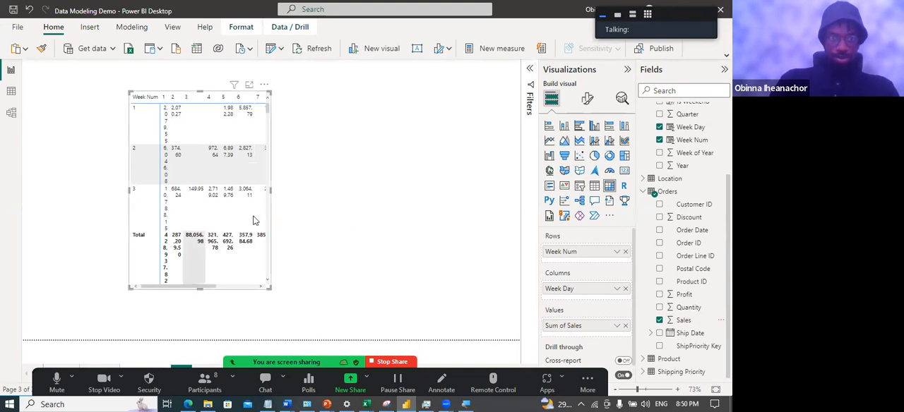
{"action": "left_click_drag", "start_coordinate": [271, 190], "coordinate": [334, 201]}
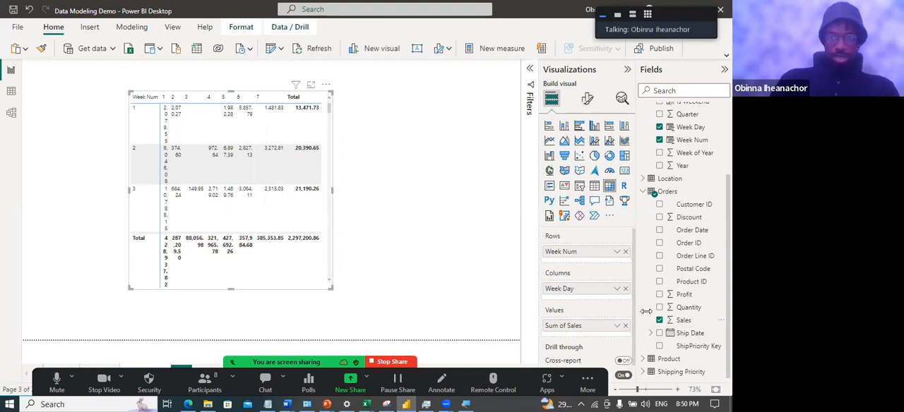
Set the number of decimal places of the Sales column to 0
{"action": "left_click", "coordinate": [682, 321]}
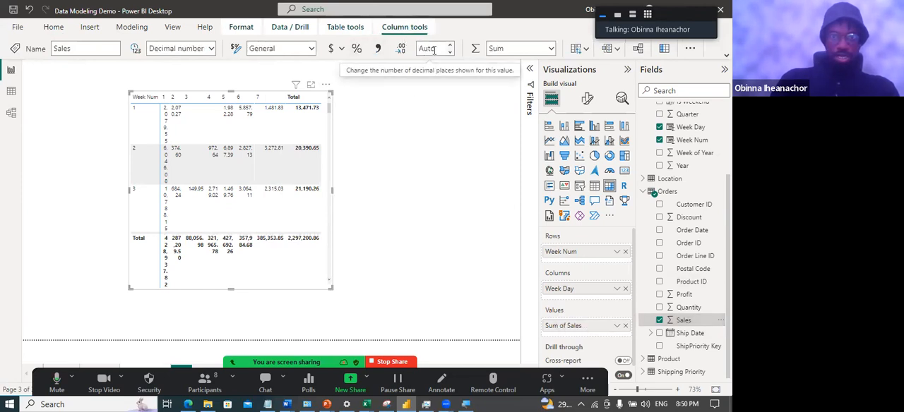
{"action": "left_click", "coordinate": [434, 49]}
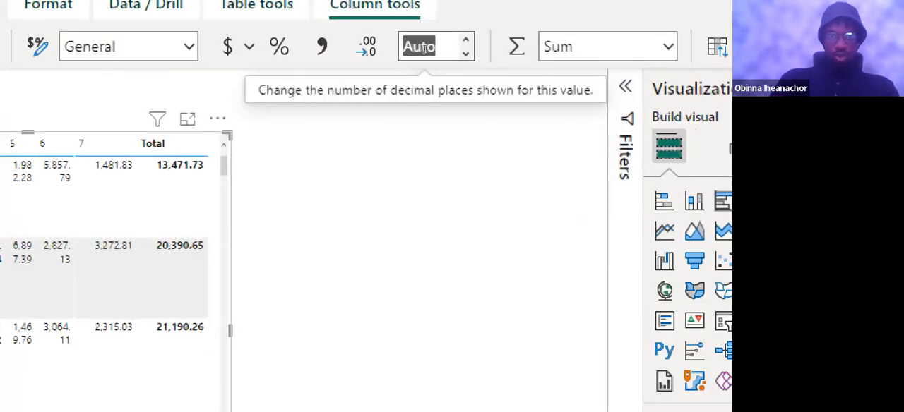
{"action": "type", "text": "0"}
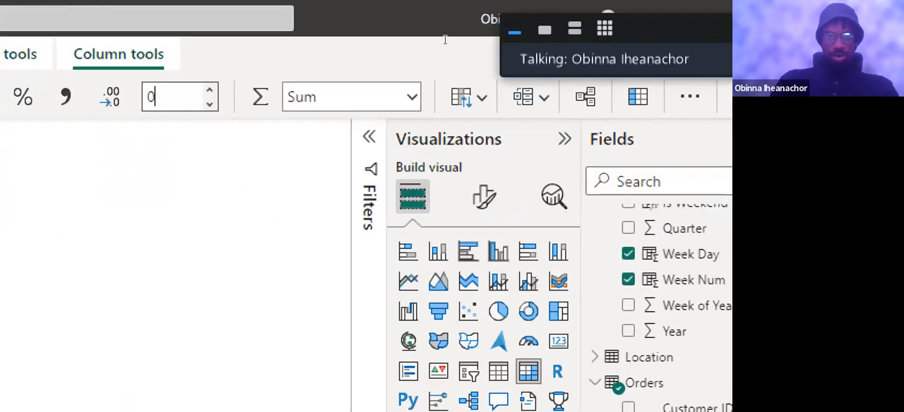
{"action": "key", "text": "Return"}
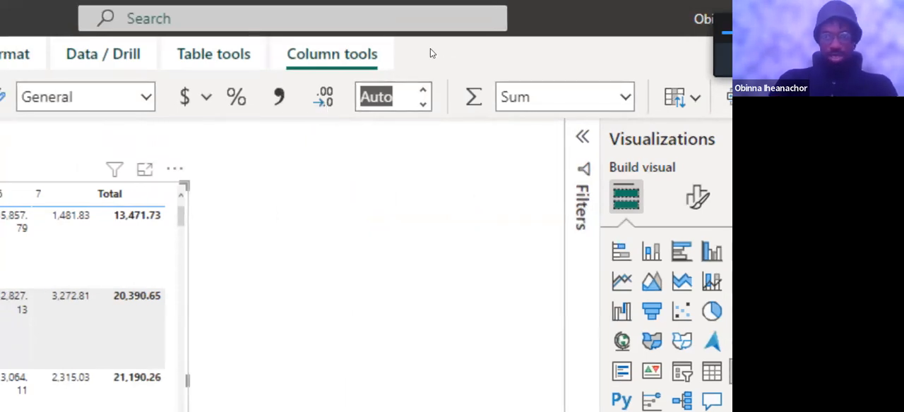
{"action": "type", "text": "0"}
{"action": "key", "text": "Return"}
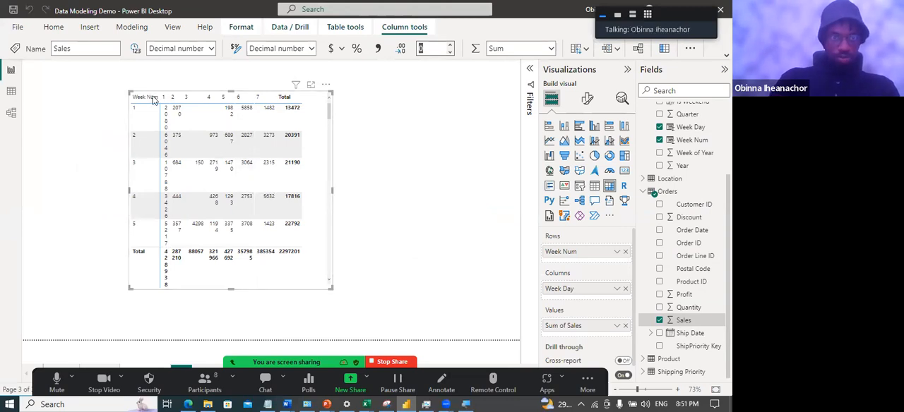
Widen the matrix's weekday columns so weekly sales values fit on one line, and extend the visual to fit the Total column
{"action": "left_click_drag", "start_coordinate": [169, 97], "coordinate": [185, 108]}
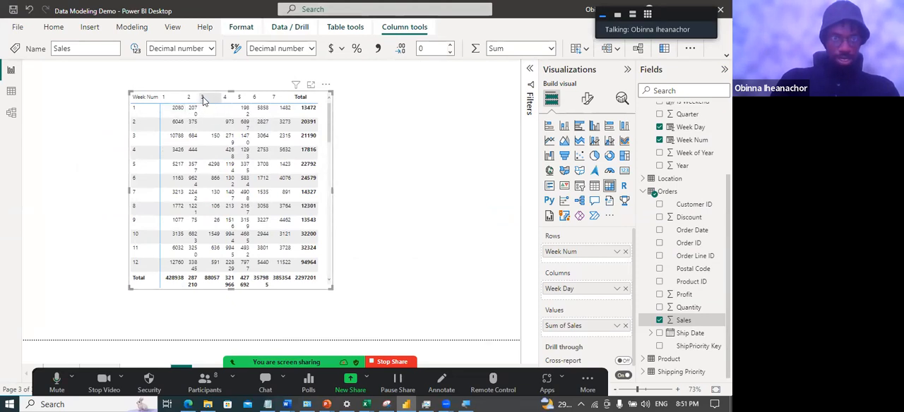
{"action": "left_click_drag", "start_coordinate": [200, 97], "coordinate": [210, 96]}
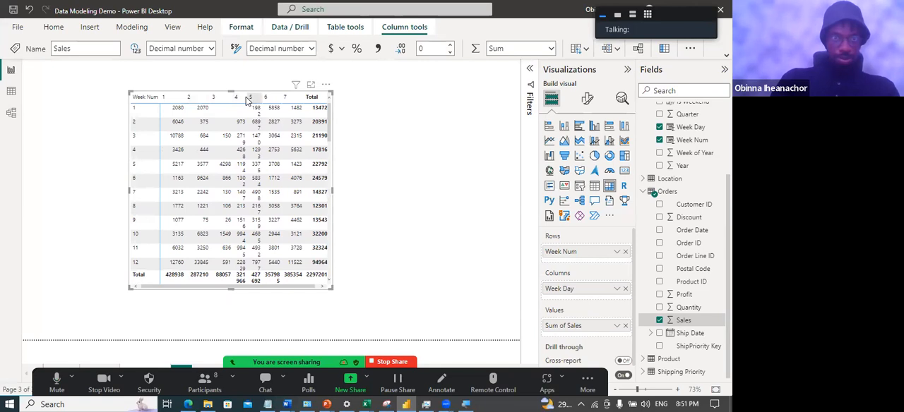
{"action": "left_click_drag", "start_coordinate": [248, 99], "coordinate": [276, 106]}
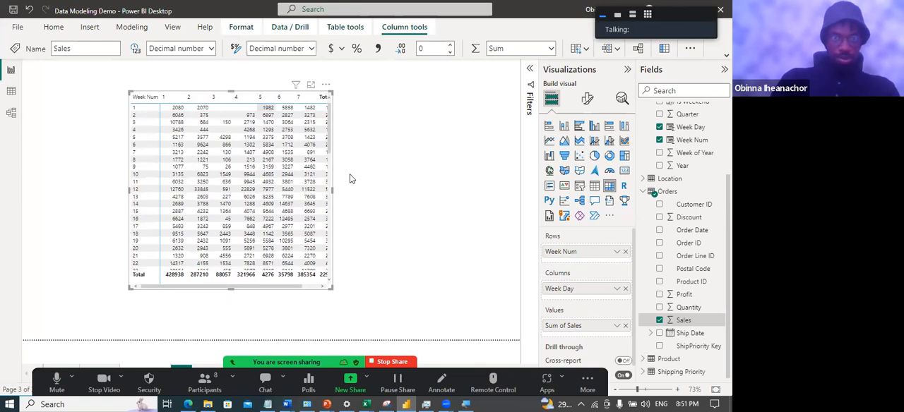
{"action": "left_click_drag", "start_coordinate": [334, 190], "coordinate": [351, 193]}
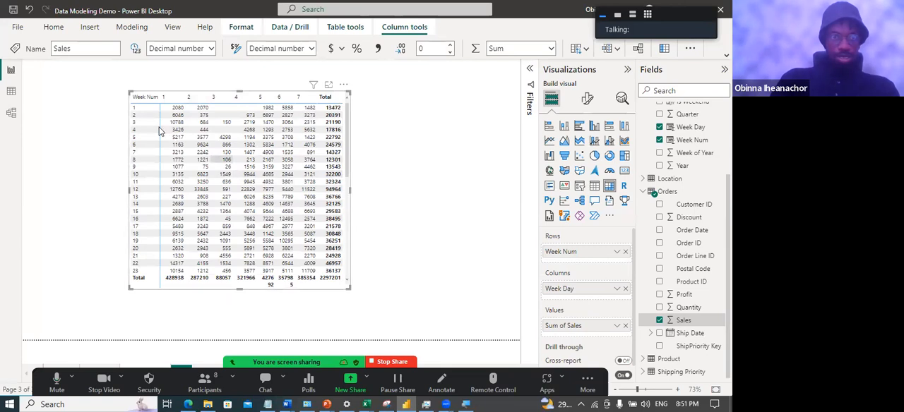
Turn off the matrix's column and row subtotals and narrow the visual to fit the remaining columns
{"action": "left_click", "coordinate": [586, 100]}
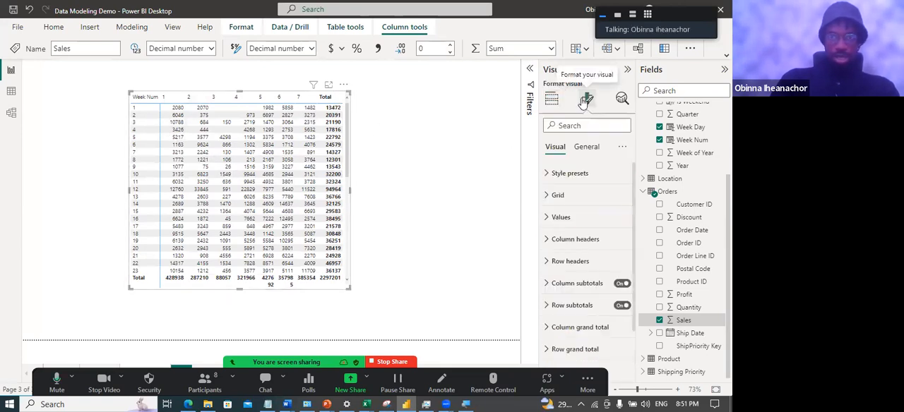
{"action": "left_click", "coordinate": [623, 284]}
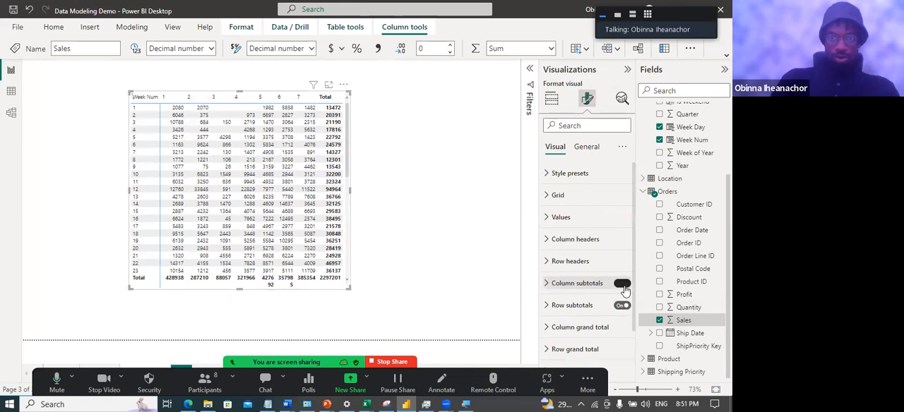
{"action": "left_click", "coordinate": [622, 306]}
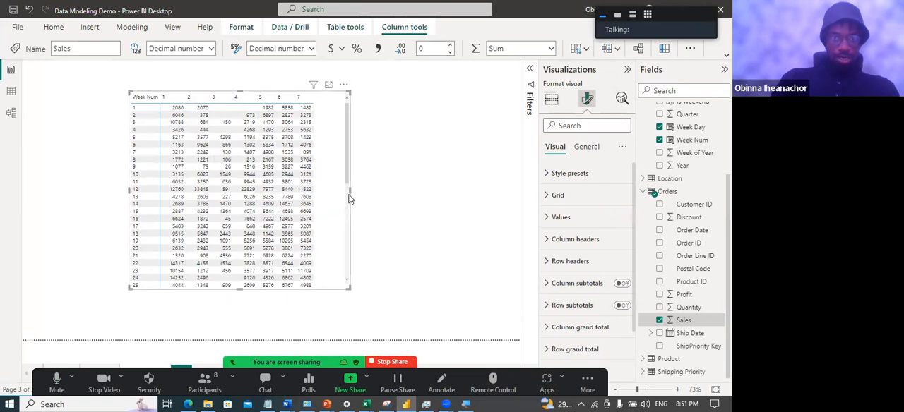
{"action": "left_click_drag", "start_coordinate": [350, 187], "coordinate": [322, 178]}
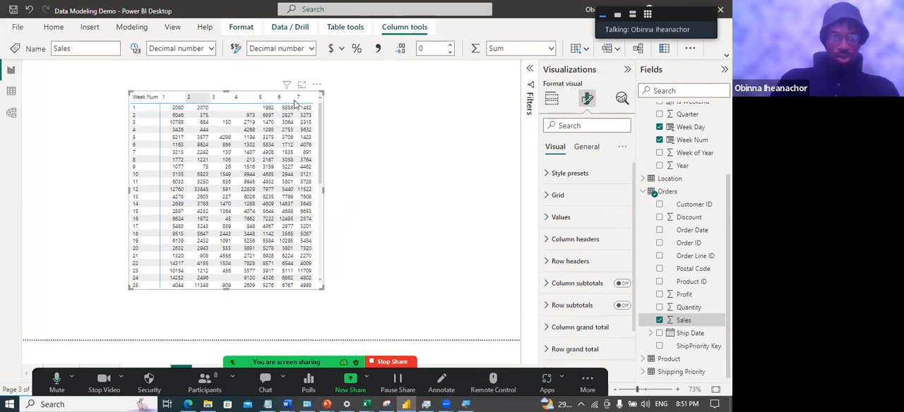
Examine the style presets available for the matrix
{"action": "left_click", "coordinate": [548, 172]}
{"action": "left_click", "coordinate": [597, 200]}
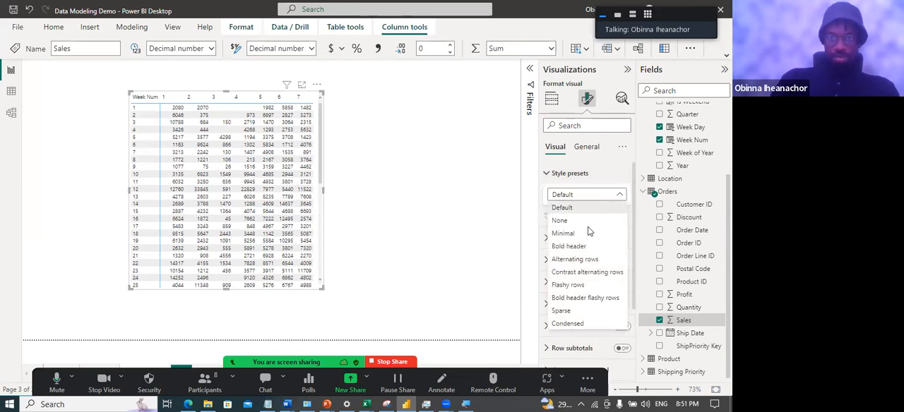
{"action": "left_click", "coordinate": [587, 234]}
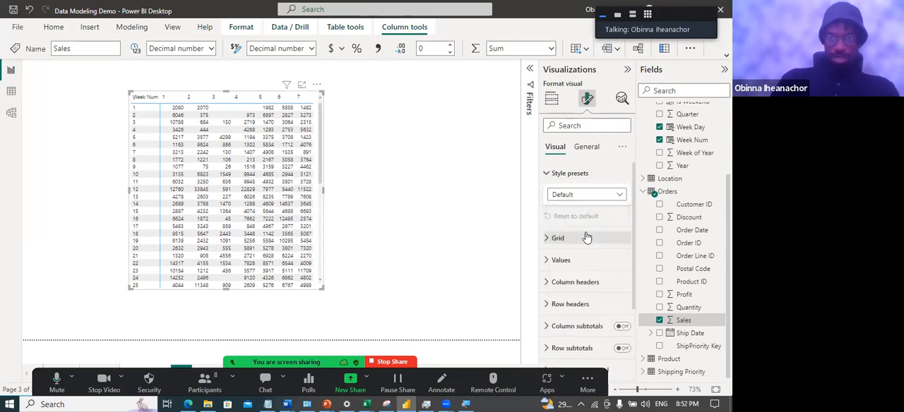
Apply the Minimal style preset to the matrix
{"action": "left_click", "coordinate": [546, 260]}
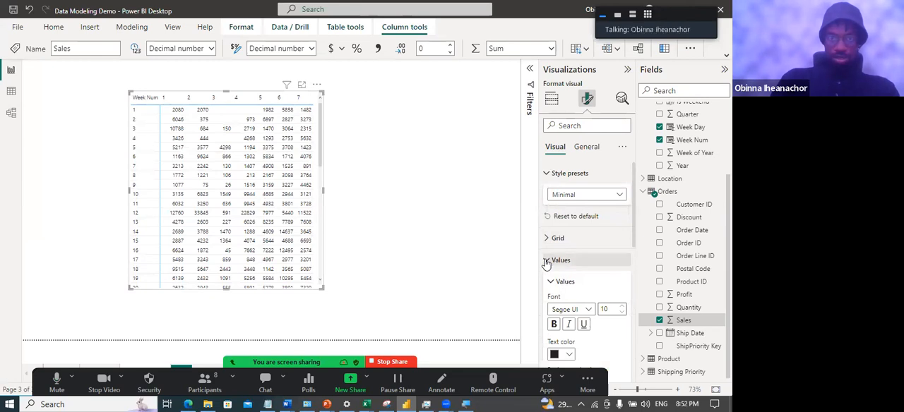
{"action": "left_click", "coordinate": [546, 260]}
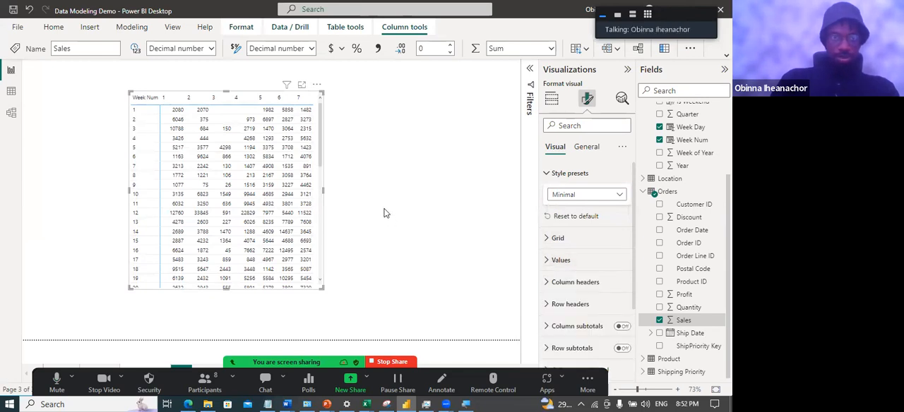
{"action": "left_click", "coordinate": [387, 213]}
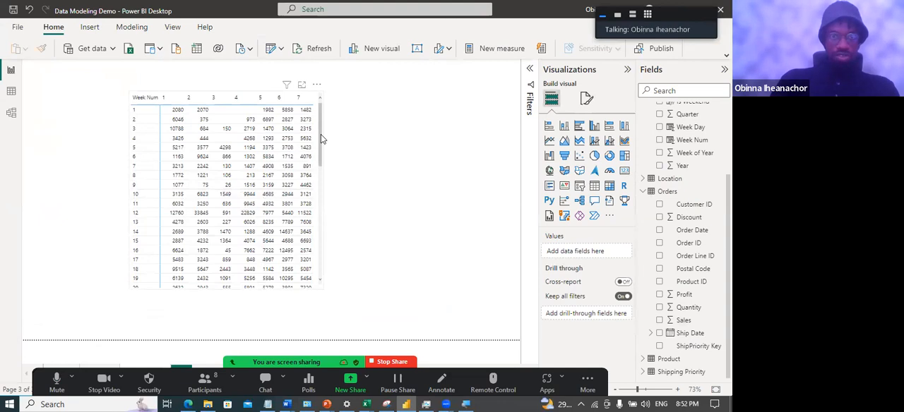
Apply a gradient background color to the matrix's Sum of Sales values, adding a 40% lighter blue center color and a dark blue maximum
{"action": "left_click", "coordinate": [320, 134]}
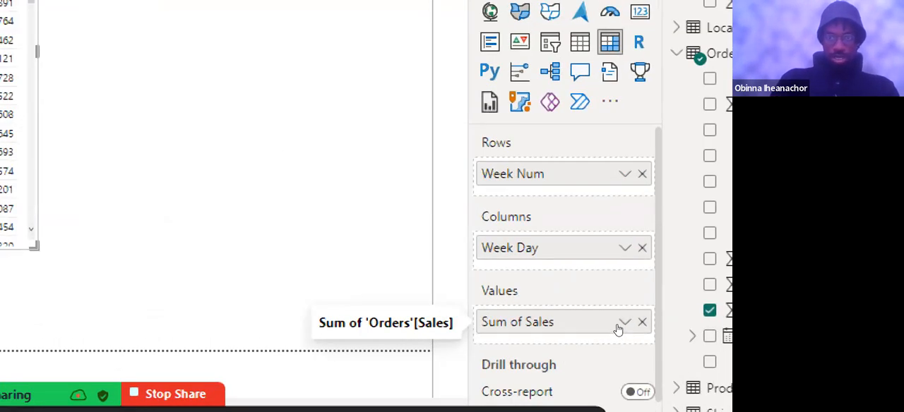
{"action": "left_click", "coordinate": [619, 327]}
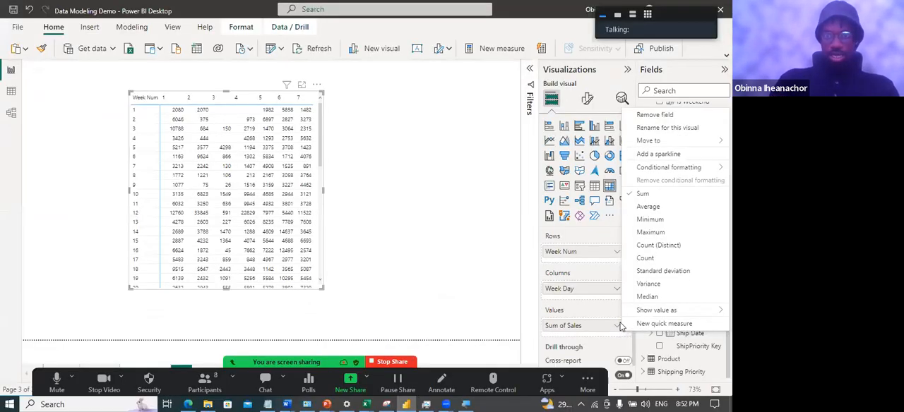
{"action": "mouse_move", "coordinate": [685, 167]}
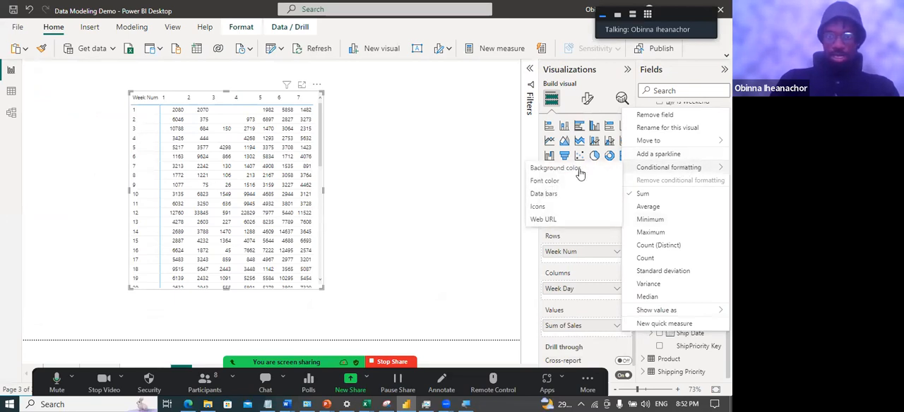
{"action": "left_click", "coordinate": [557, 170]}
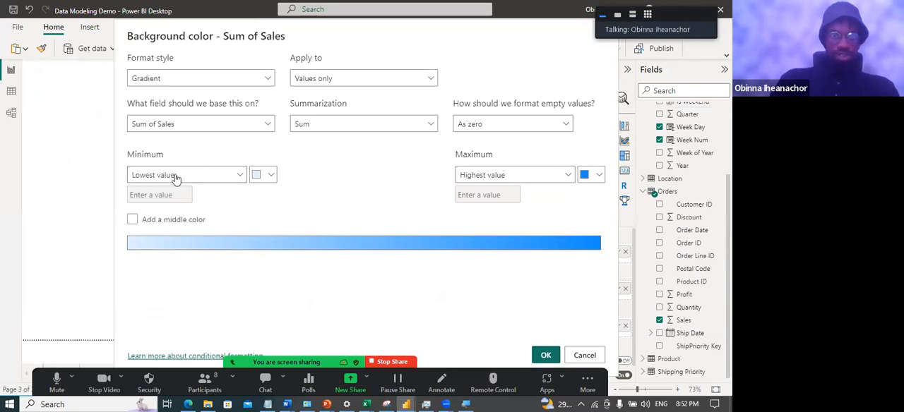
{"action": "left_click", "coordinate": [132, 220]}
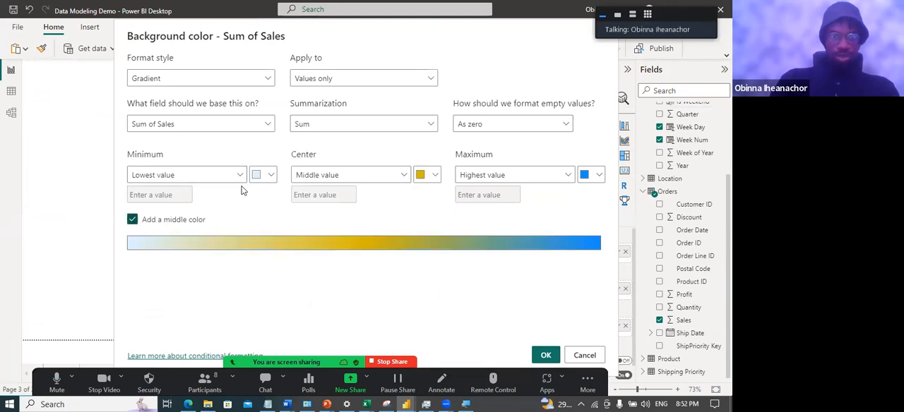
{"action": "left_click", "coordinate": [428, 176]}
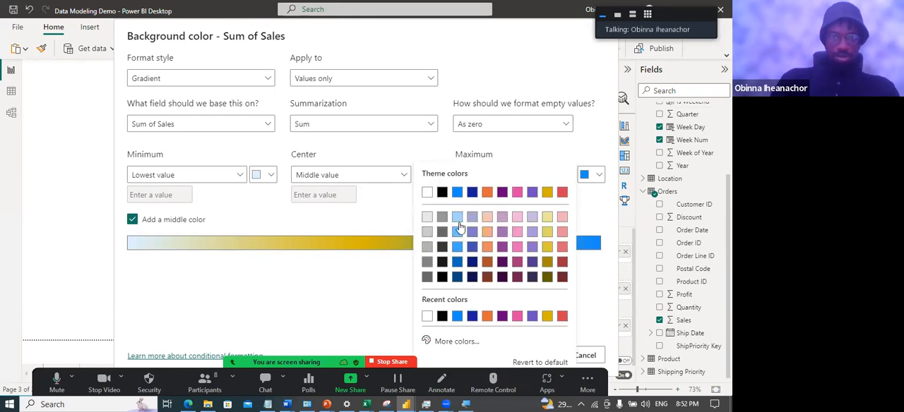
{"action": "left_click", "coordinate": [457, 232]}
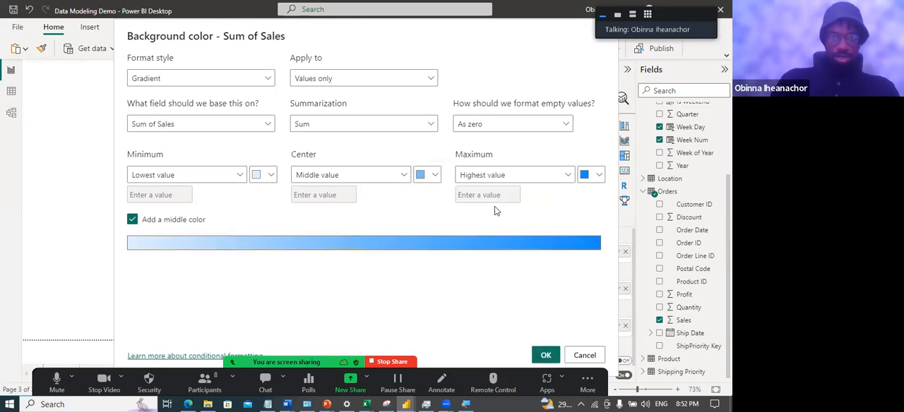
{"action": "left_click", "coordinate": [590, 177]}
{"action": "left_click", "coordinate": [483, 278]}
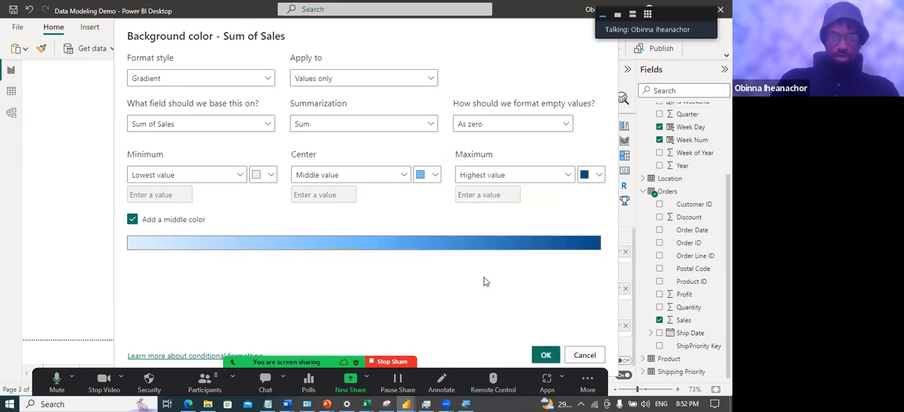
{"action": "left_click", "coordinate": [544, 354]}
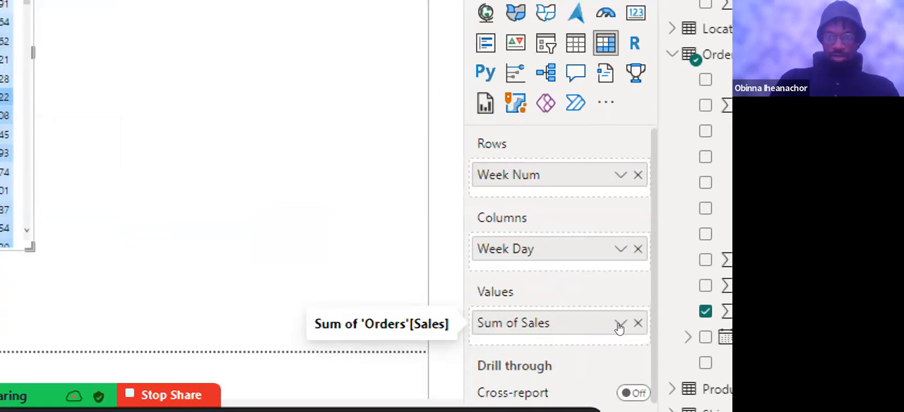
Apply a matching gradient font color to the Sum of Sales values, with center color #70bbff and a dark blue maximum
{"action": "left_click", "coordinate": [619, 324]}
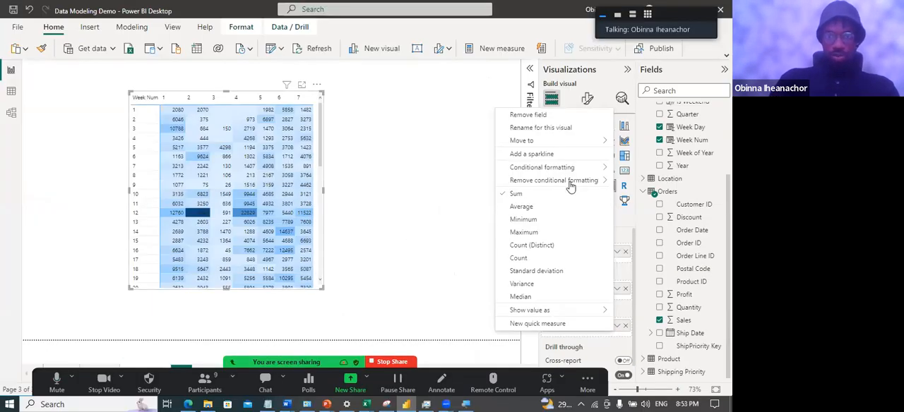
{"action": "mouse_move", "coordinate": [525, 11]}
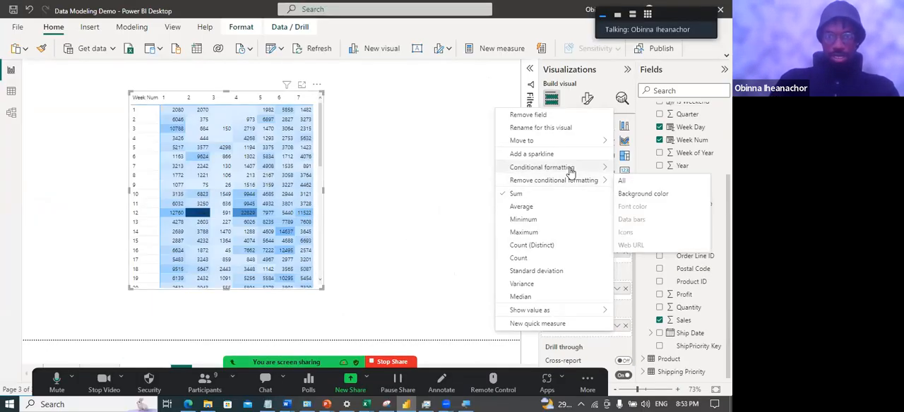
{"action": "mouse_move", "coordinate": [570, 169]}
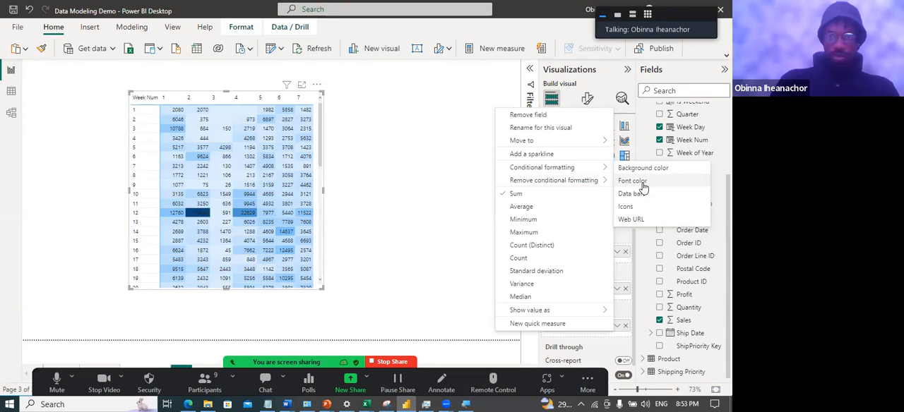
{"action": "left_click", "coordinate": [644, 186]}
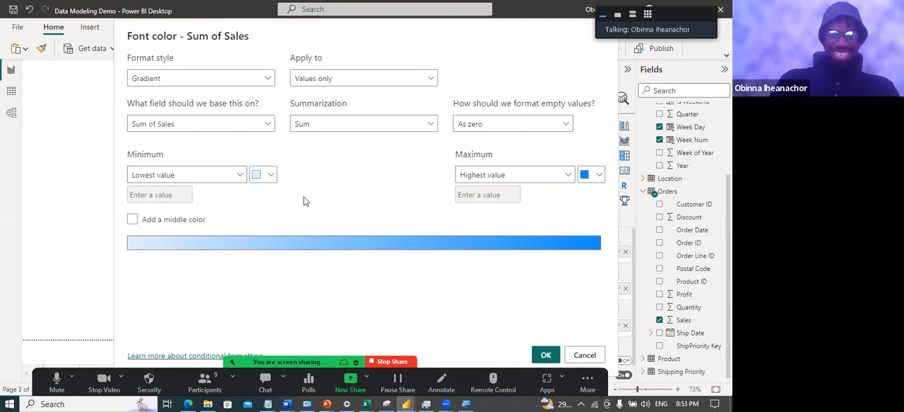
{"action": "left_click", "coordinate": [134, 220]}
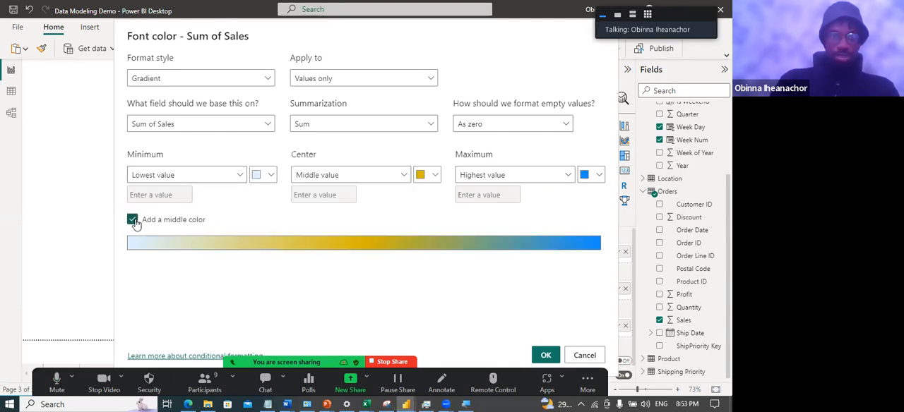
{"action": "left_click", "coordinate": [435, 176]}
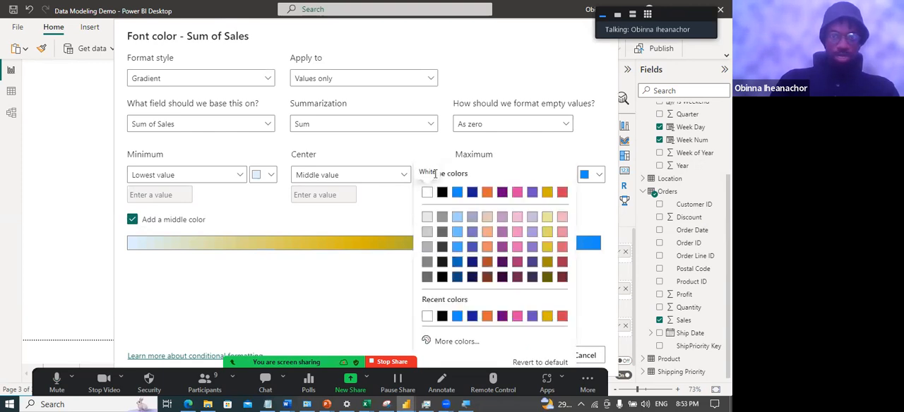
{"action": "left_click", "coordinate": [458, 233]}
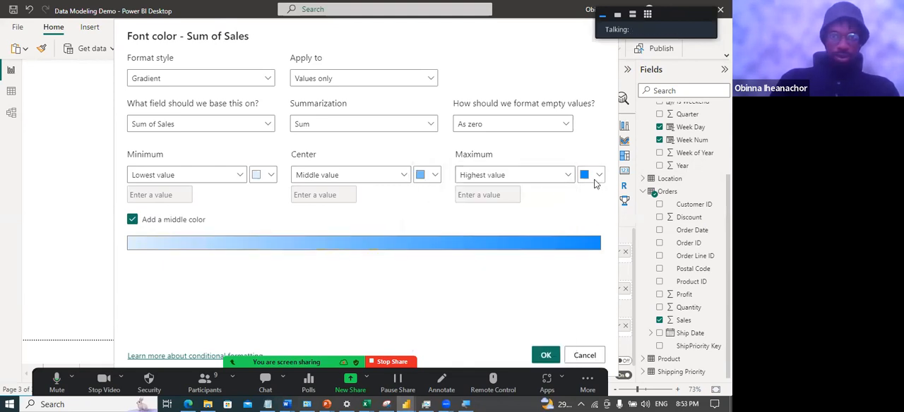
{"action": "left_click", "coordinate": [596, 176]}
{"action": "left_click", "coordinate": [483, 277]}
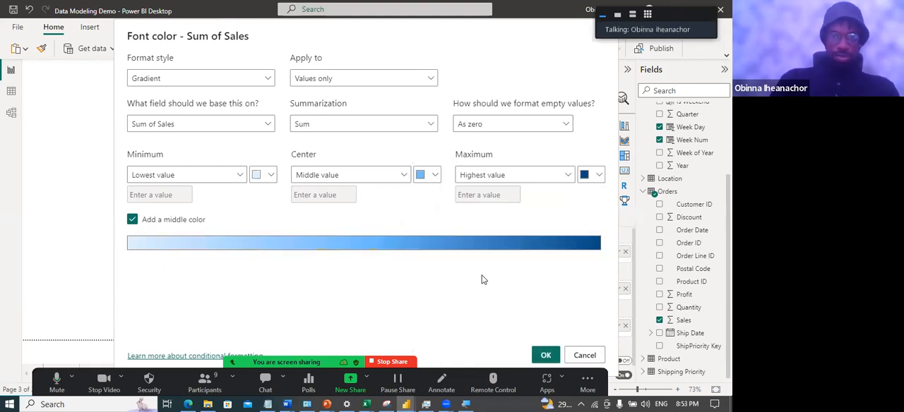
{"action": "left_click", "coordinate": [545, 354]}
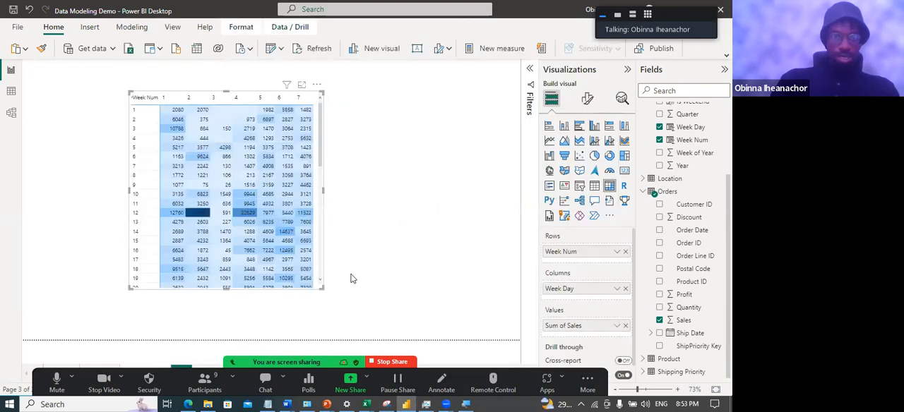
Examine the heat map's color intensity by weekday across all week numbers
{"action": "mouse_move", "coordinate": [221, 178]}
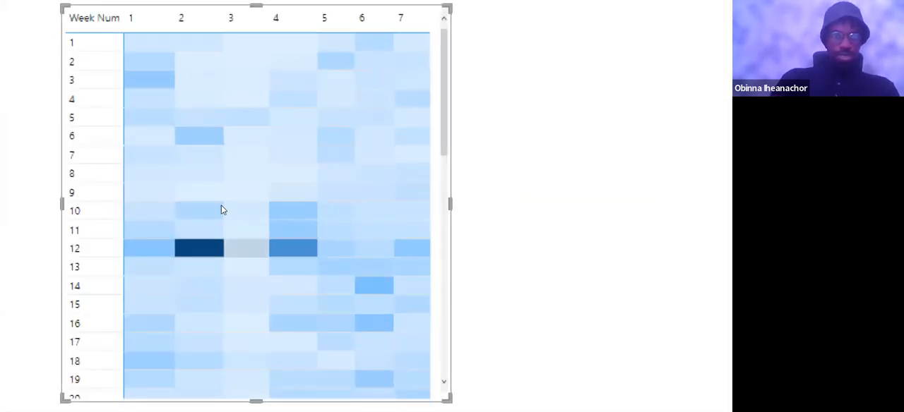
{"action": "scroll", "coordinate": [238, 213], "scroll_direction": "down", "scroll_amount": 2}
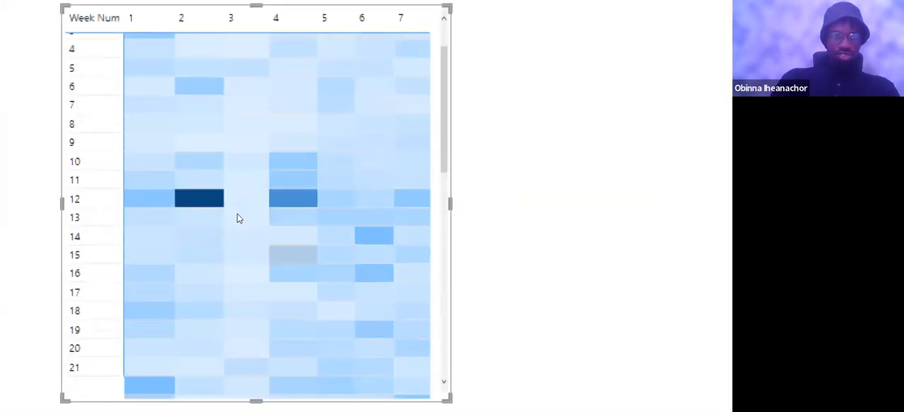
{"action": "scroll", "coordinate": [238, 219], "scroll_direction": "down", "scroll_amount": 10}
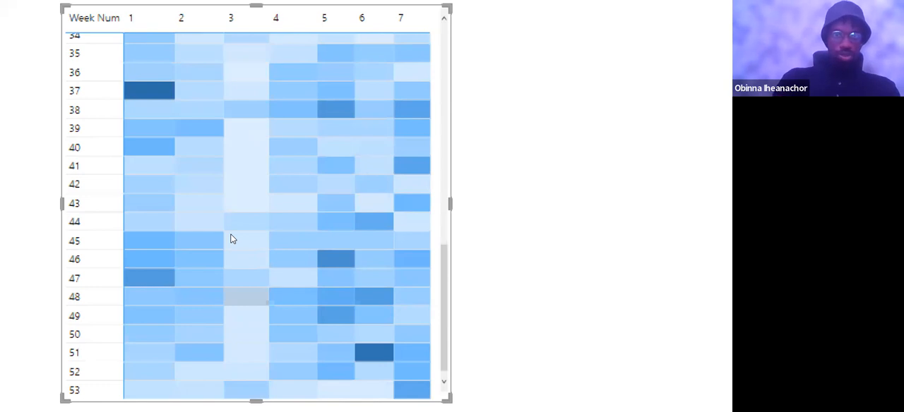
{"action": "scroll", "coordinate": [218, 191], "scroll_direction": "up", "scroll_amount": 4}
{"action": "scroll", "coordinate": [216, 174], "scroll_direction": "up", "scroll_amount": 6}
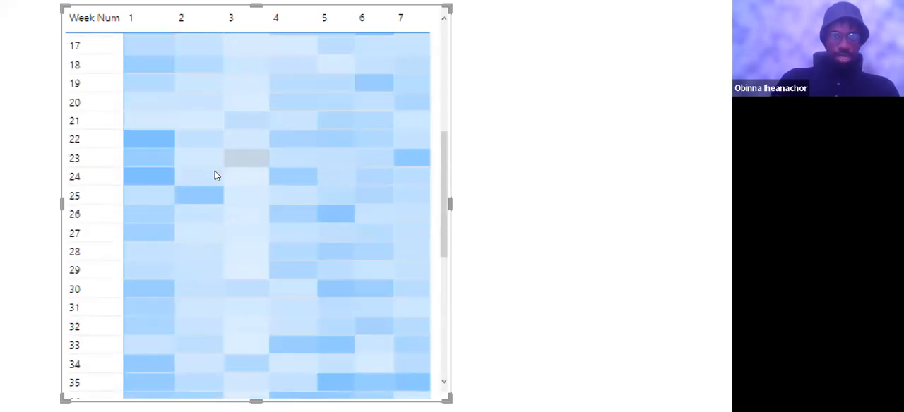
{"action": "scroll", "coordinate": [212, 179], "scroll_direction": "down", "scroll_amount": 1}
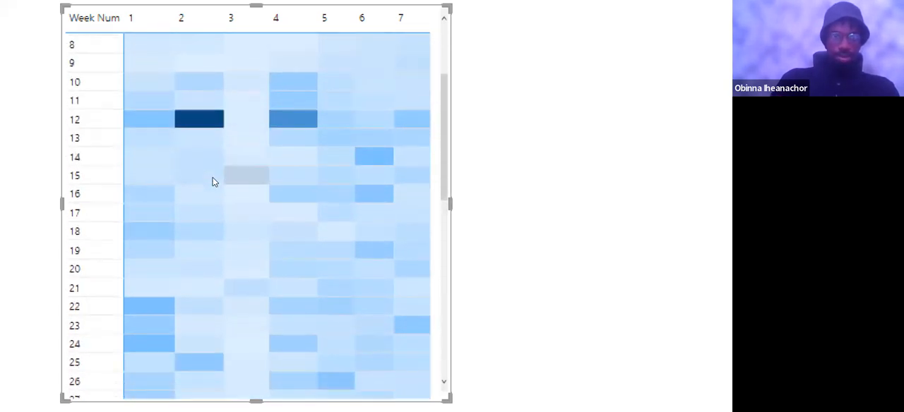
{"action": "scroll", "coordinate": [212, 180], "scroll_direction": "up", "scroll_amount": 3}
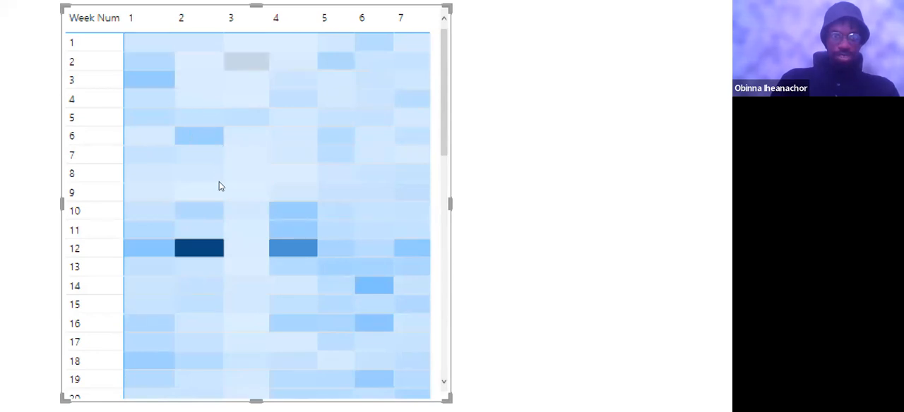
{"action": "scroll", "coordinate": [199, 236], "scroll_direction": "down", "scroll_amount": 3}
{"action": "scroll", "coordinate": [207, 216], "scroll_direction": "down", "scroll_amount": 7}
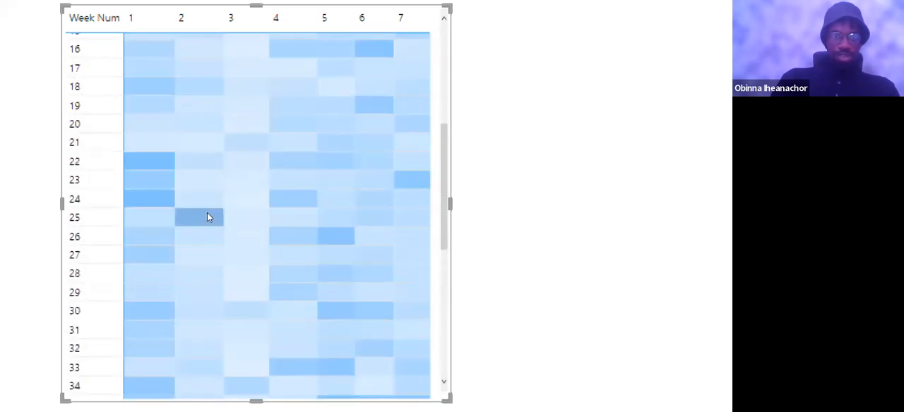
{"action": "scroll", "coordinate": [209, 217], "scroll_direction": "down", "scroll_amount": 1}
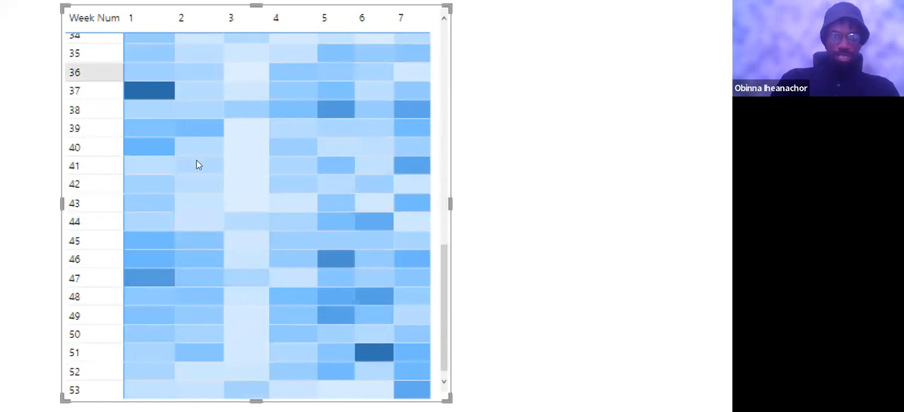
{"action": "scroll", "coordinate": [245, 236], "scroll_direction": "up", "scroll_amount": 7}
{"action": "scroll", "coordinate": [240, 228], "scroll_direction": "up", "scroll_amount": 5}
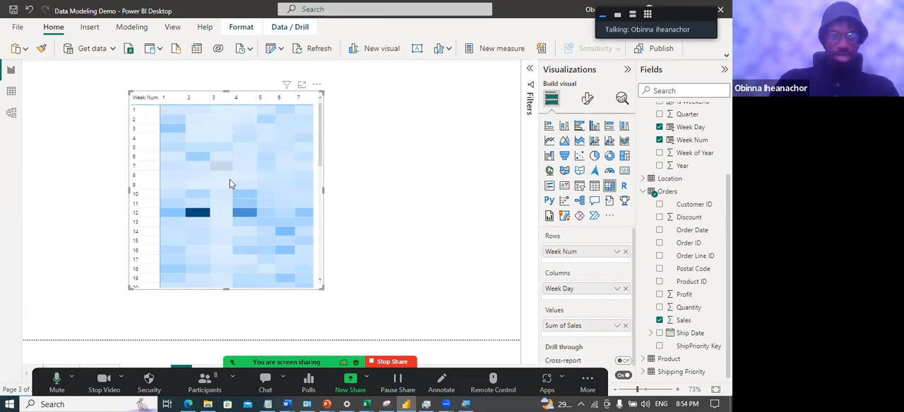
{"action": "left_click", "coordinate": [389, 202]}
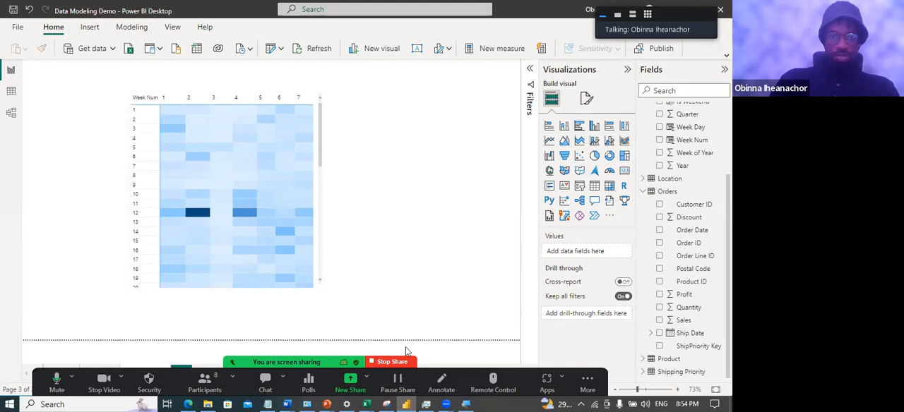
Switch to the running PowerPoint slide show
{"action": "mouse_move", "coordinate": [409, 401]}
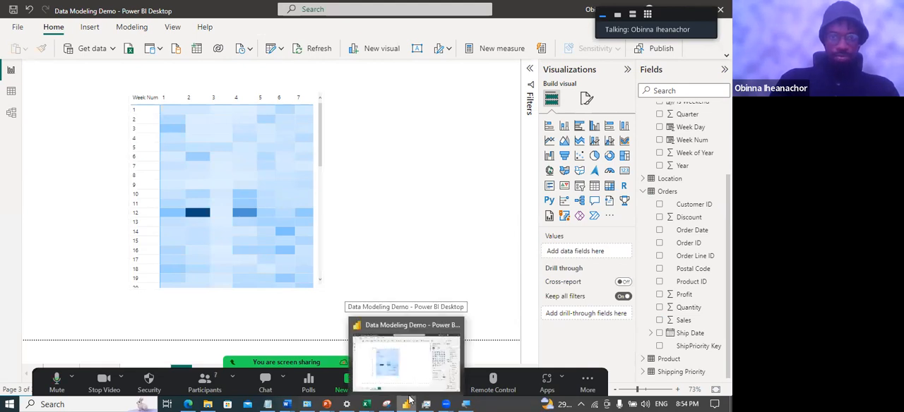
{"action": "left_click", "coordinate": [326, 401]}
{"action": "left_click", "coordinate": [464, 362]}
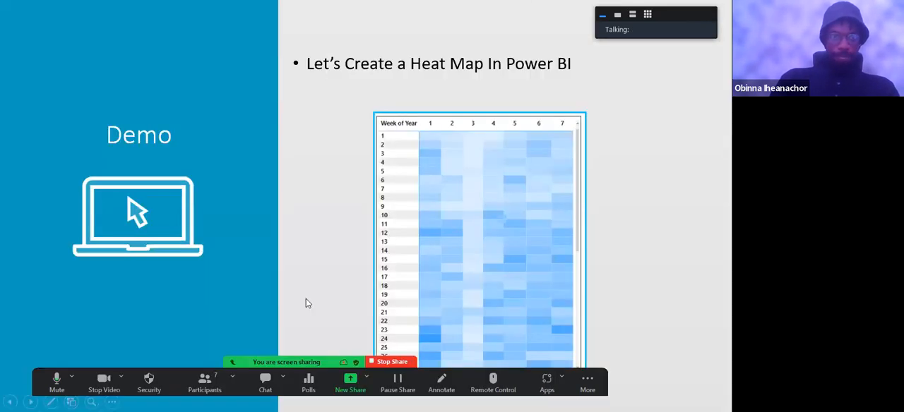
{"action": "left_click", "coordinate": [369, 169]}
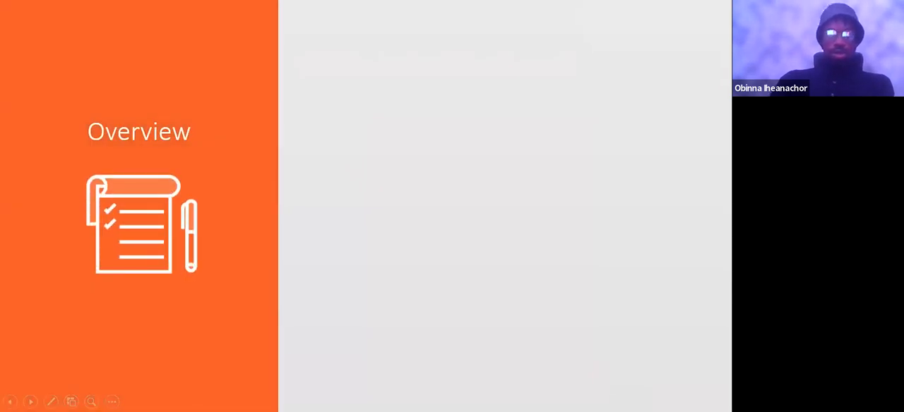
{"action": "key", "text": "Right"}
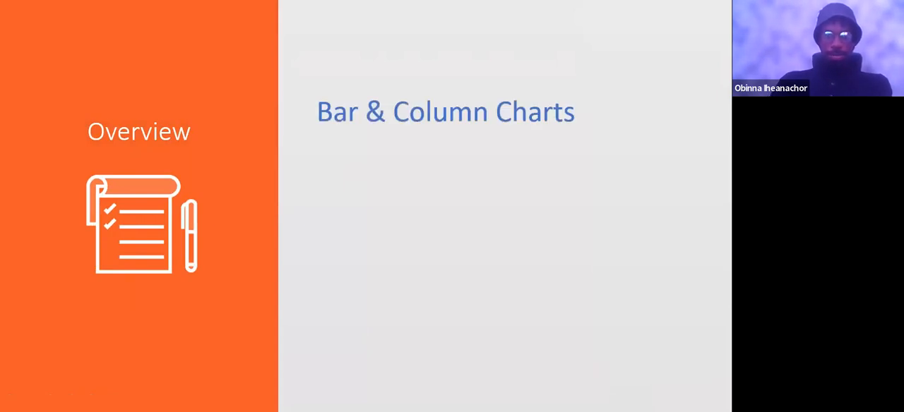
{"action": "key", "text": "Right"}
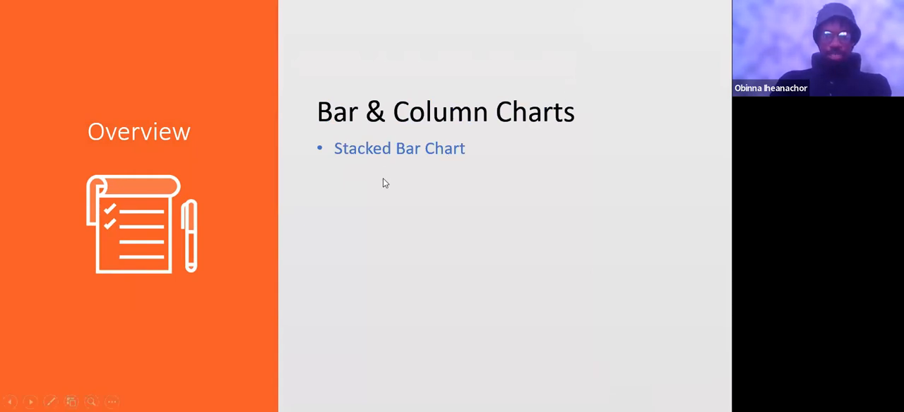
{"action": "key", "text": "Right"}
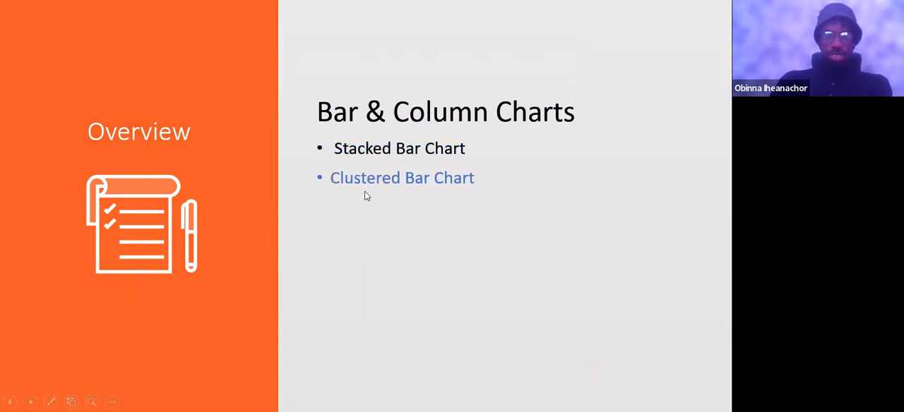
{"action": "key", "text": "Right"}
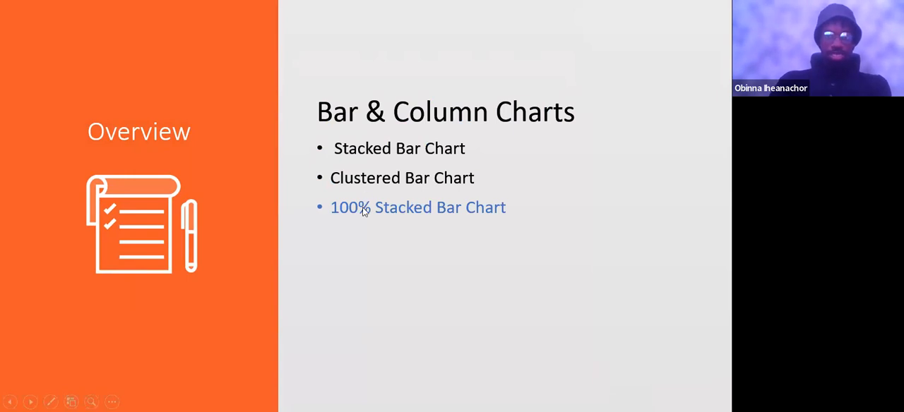
{"action": "key", "text": "Right"}
{"action": "key", "text": "Right"}
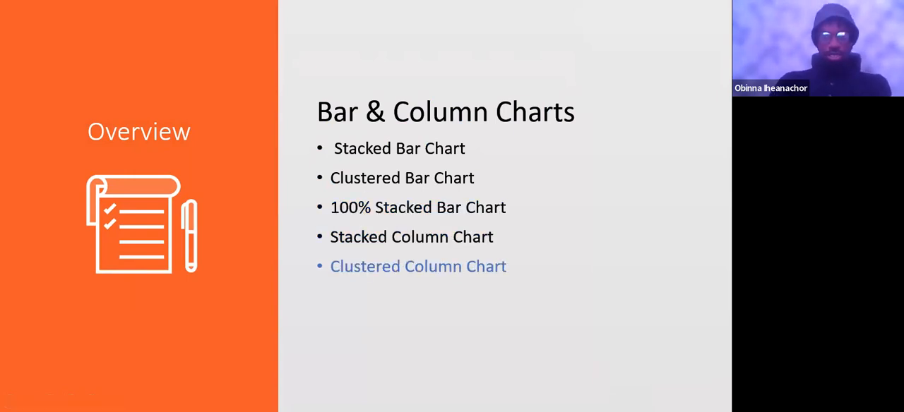
{"action": "key", "text": "Right"}
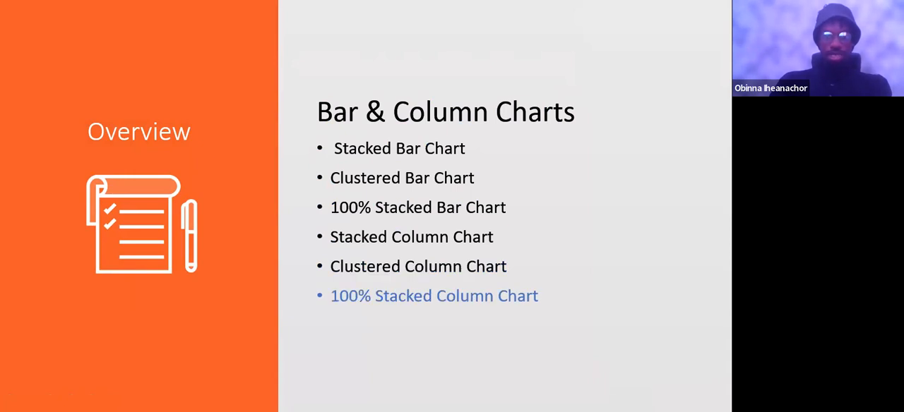
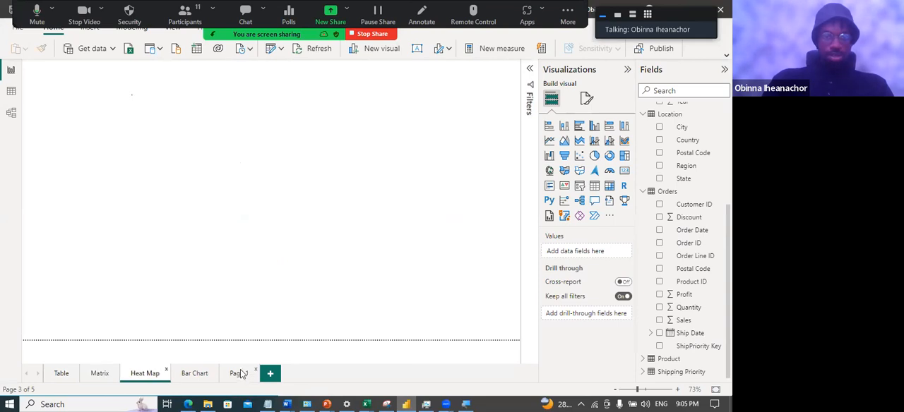
Rename the empty Page 1 report page as Stacked Bar Chart
{"action": "left_click", "coordinate": [239, 377]}
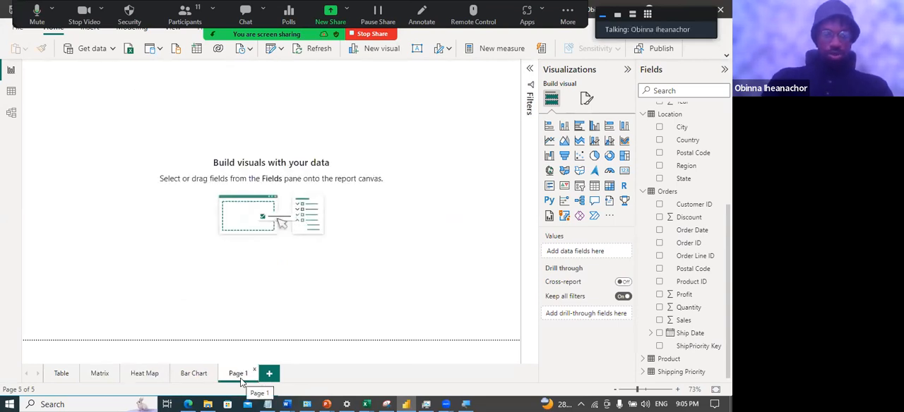
{"action": "double_click", "coordinate": [239, 374]}
{"action": "type", "text": "S"}
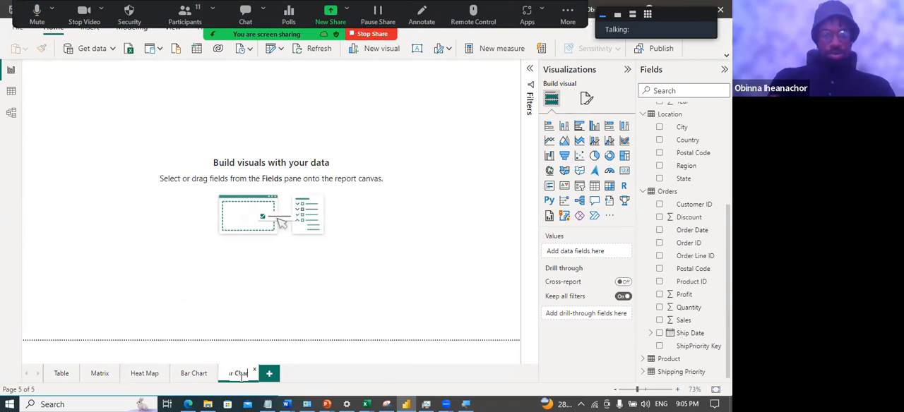
{"action": "key", "text": "Return"}
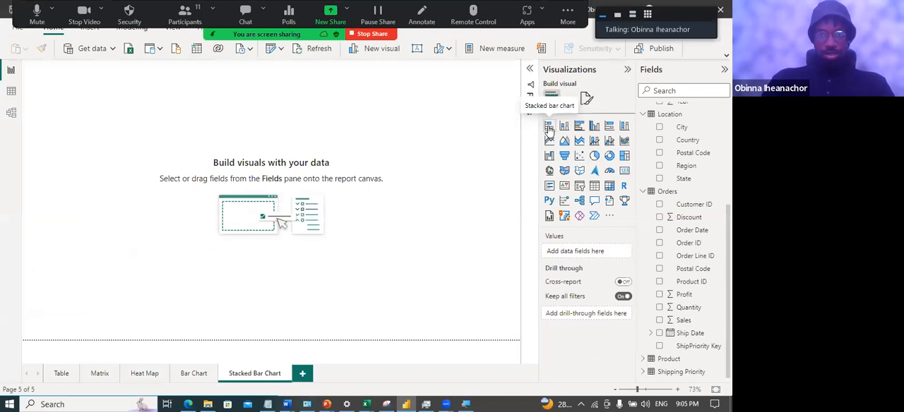
Add an enlarged stacked bar chart to the page, plotting Sales from Orders by State from Location
{"action": "left_click", "coordinate": [549, 130]}
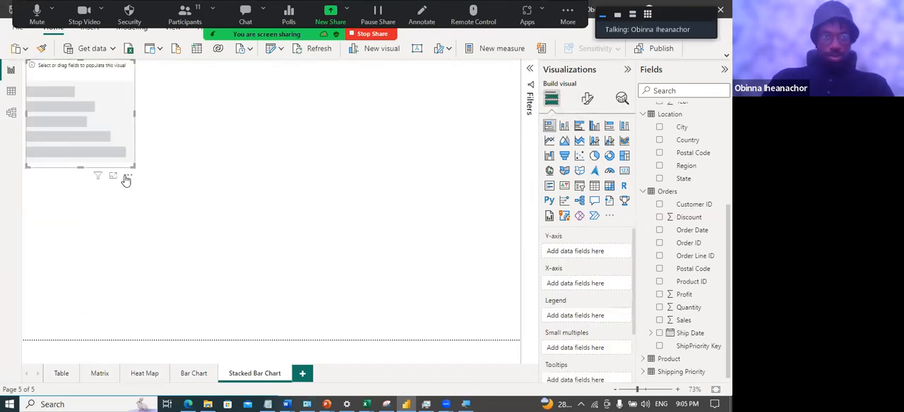
{"action": "left_click_drag", "start_coordinate": [261, 207], "coordinate": [366, 277]}
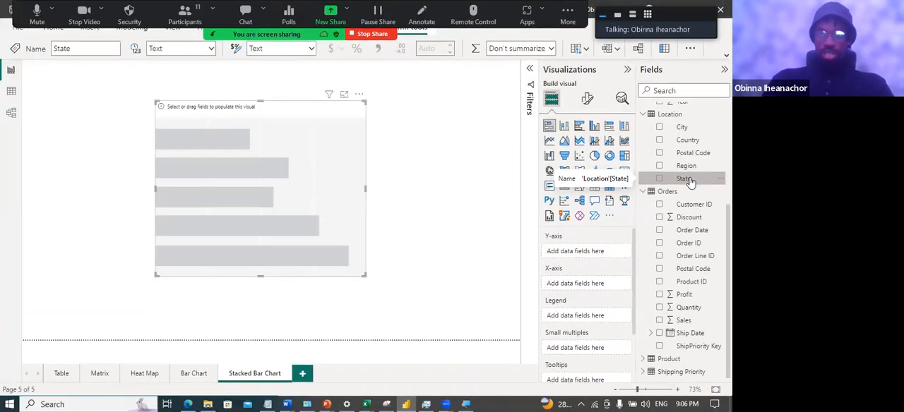
{"action": "left_click", "coordinate": [661, 181]}
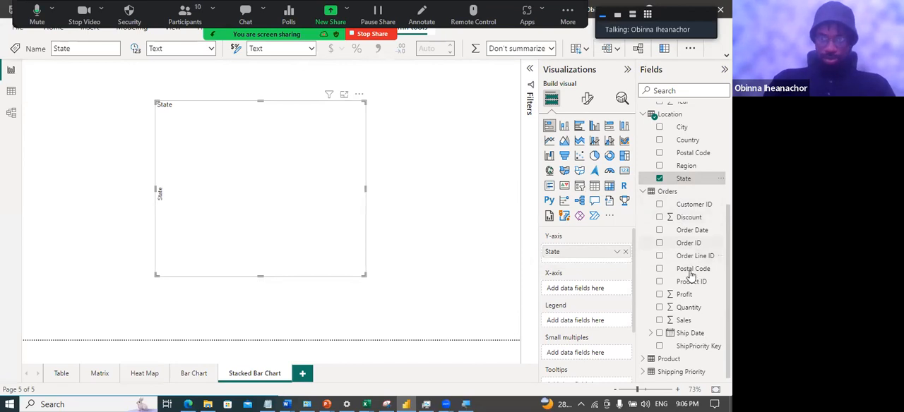
{"action": "left_click", "coordinate": [659, 320]}
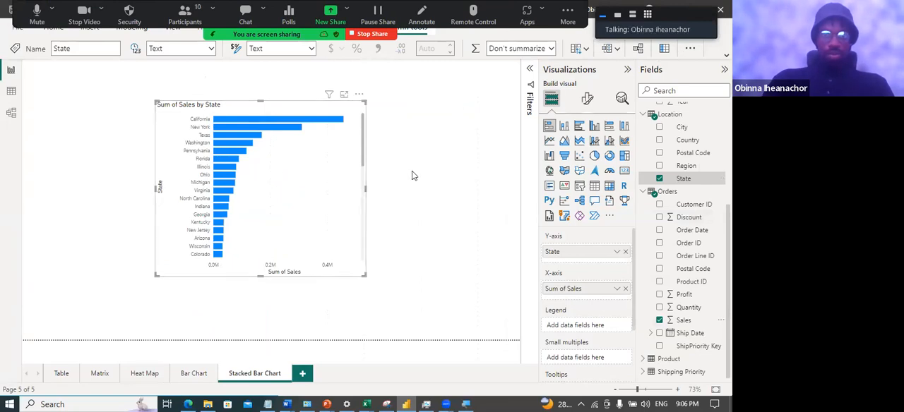
{"action": "left_click", "coordinate": [405, 172]}
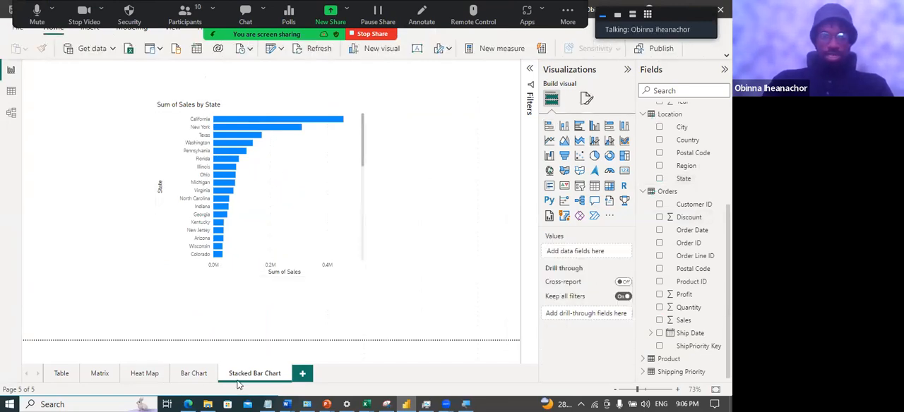
Compare the Bar Chart page's sales by region with the sales by state on the Stacked Bar Chart page
{"action": "left_click", "coordinate": [192, 374]}
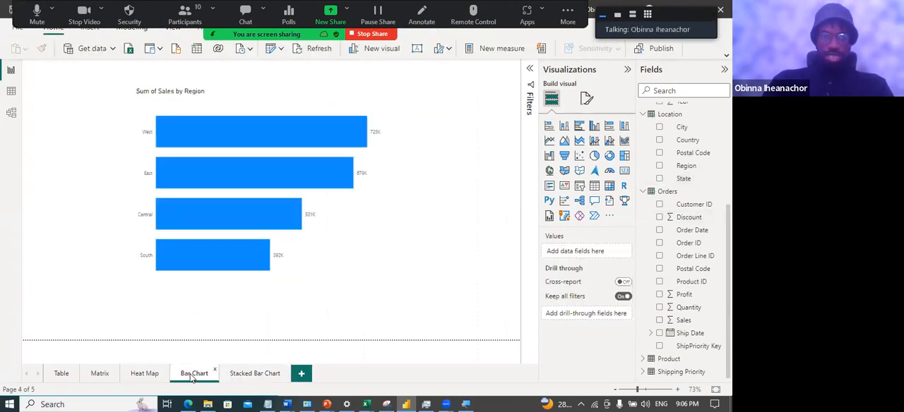
{"action": "left_click", "coordinate": [254, 380]}
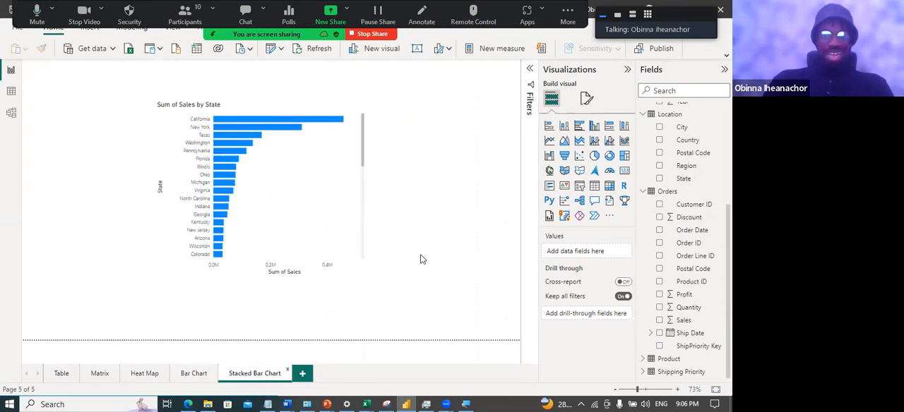
{"action": "left_click", "coordinate": [324, 216]}
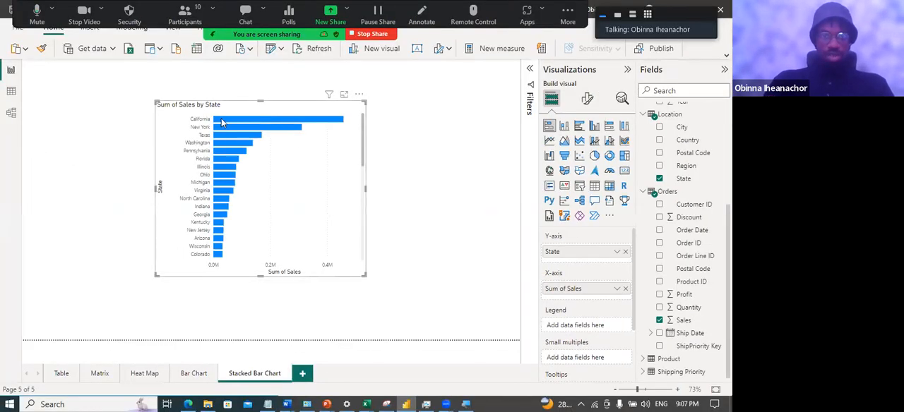
{"action": "mouse_move", "coordinate": [221, 123]}
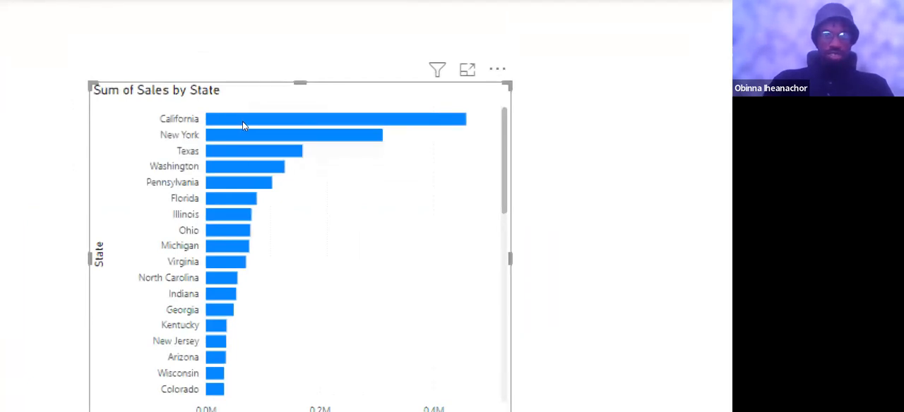
{"action": "mouse_move", "coordinate": [363, 124]}
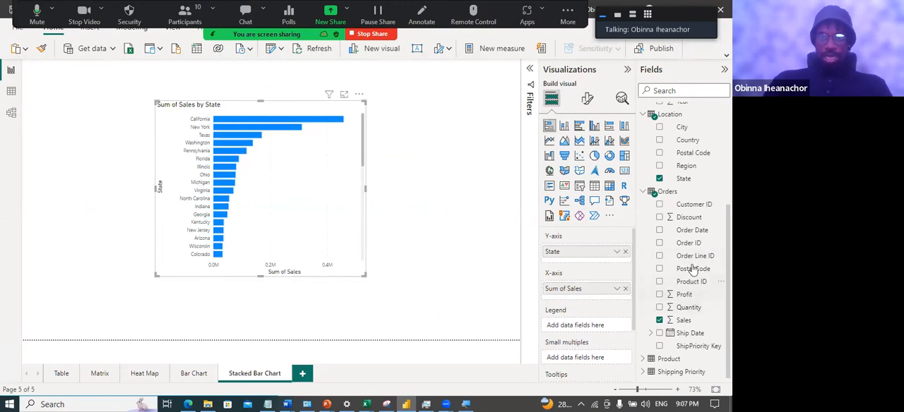
Split the state bars by Category from the Product table as the legend, and enlarge the chart
{"action": "left_click", "coordinate": [644, 192]}
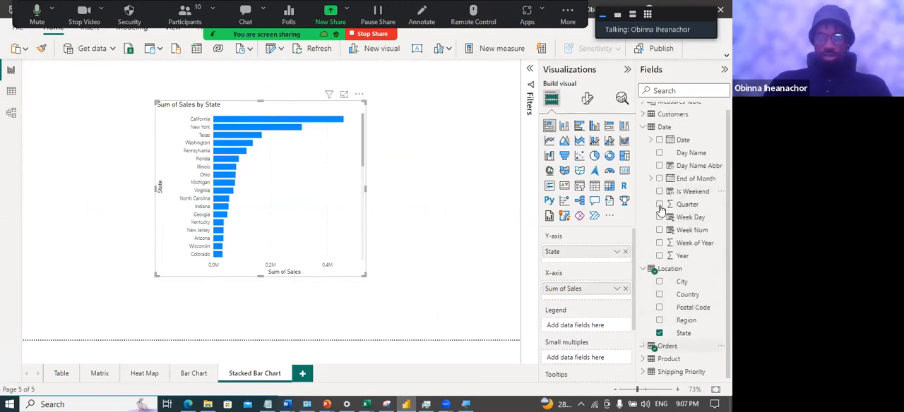
{"action": "left_click", "coordinate": [645, 275]}
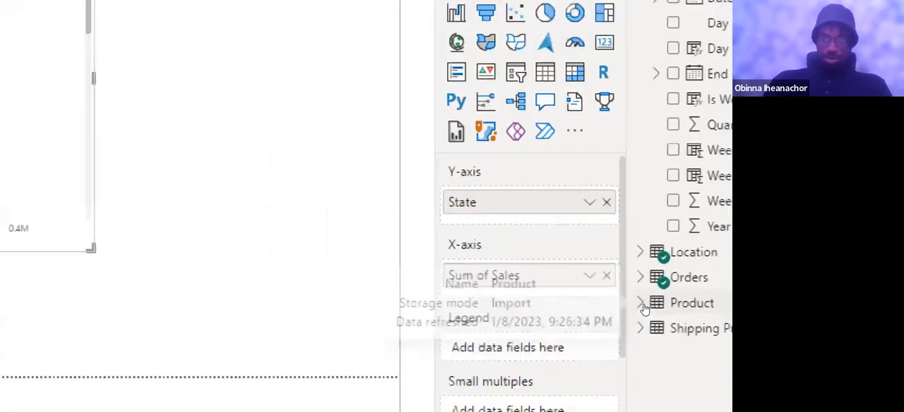
{"action": "left_click", "coordinate": [643, 303]}
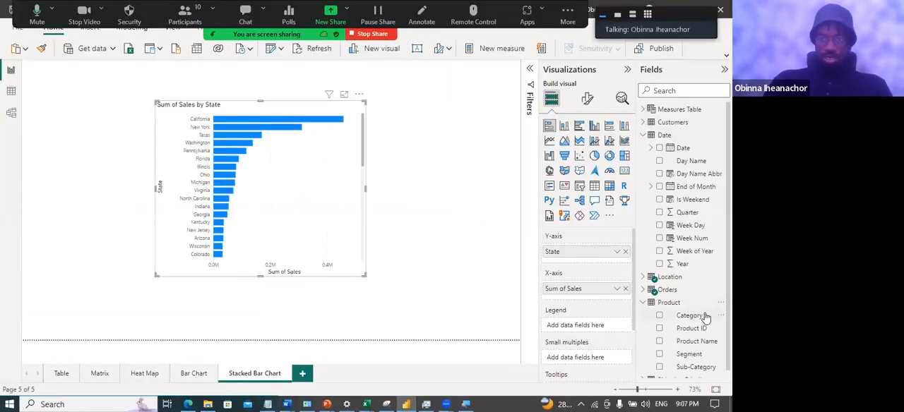
{"action": "left_click_drag", "start_coordinate": [705, 318], "coordinate": [609, 324]}
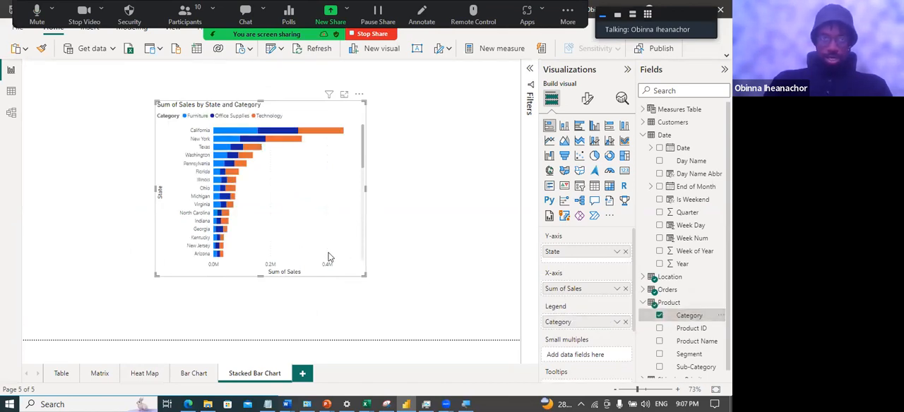
{"action": "left_click_drag", "start_coordinate": [363, 274], "coordinate": [397, 300]}
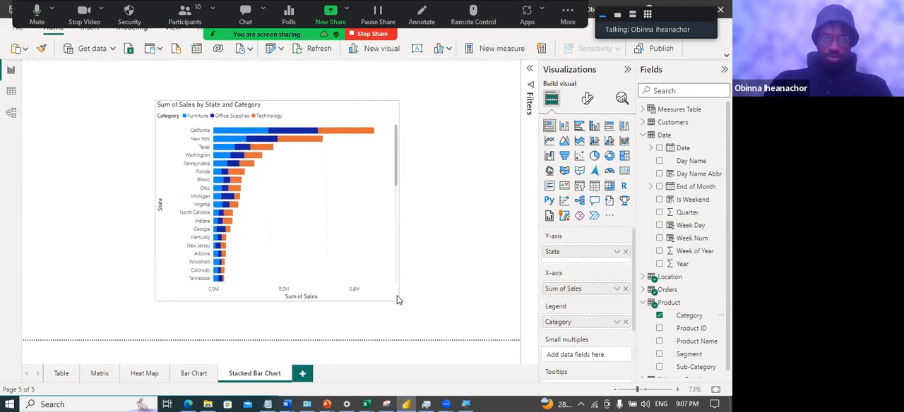
{"action": "mouse_move", "coordinate": [261, 160]}
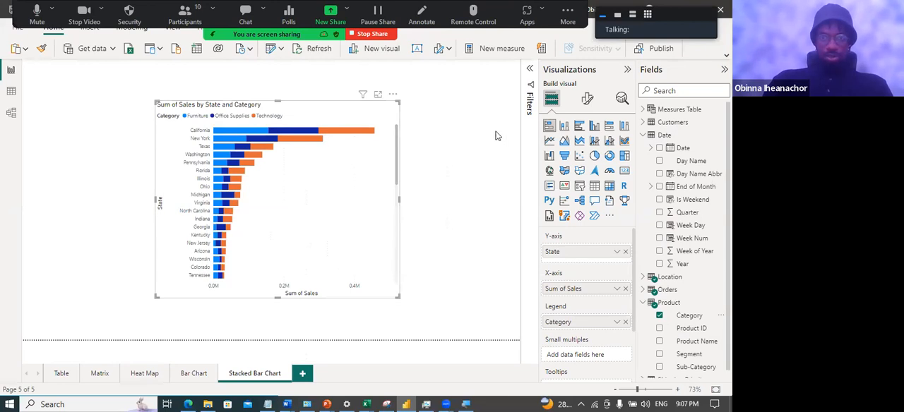
Turn on data labels for the stacked bar chart and hide its X-axis together with the axis title
{"action": "left_click", "coordinate": [588, 100]}
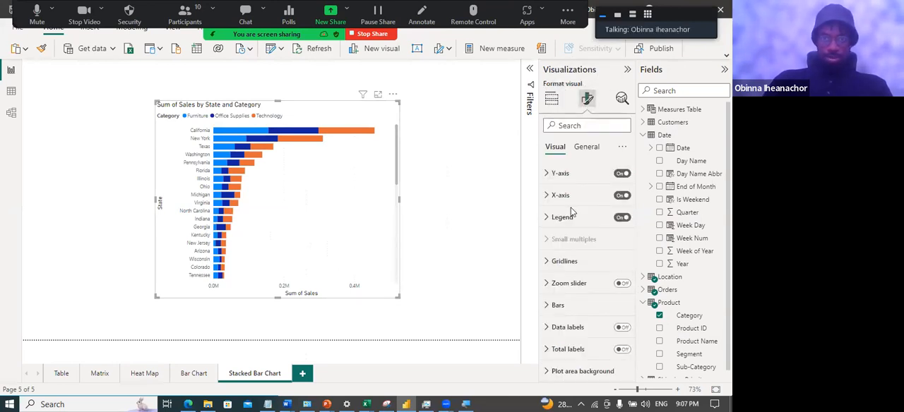
{"action": "left_click", "coordinate": [622, 328]}
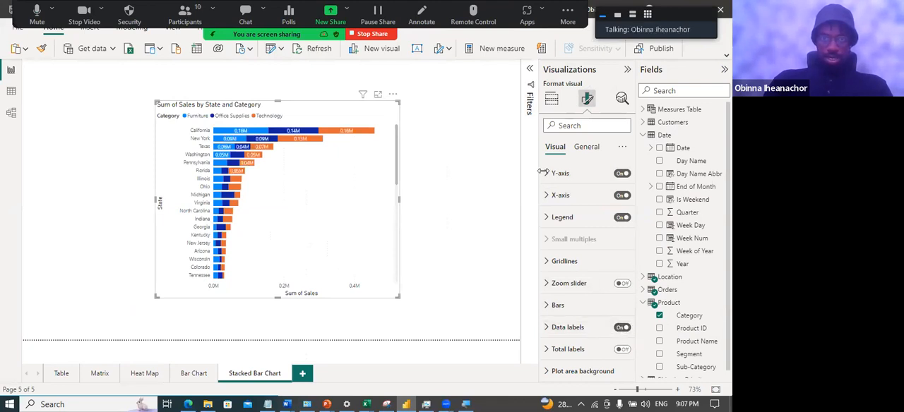
{"action": "left_click", "coordinate": [547, 196]}
{"action": "scroll", "coordinate": [599, 305], "scroll_direction": "down", "scroll_amount": 3}
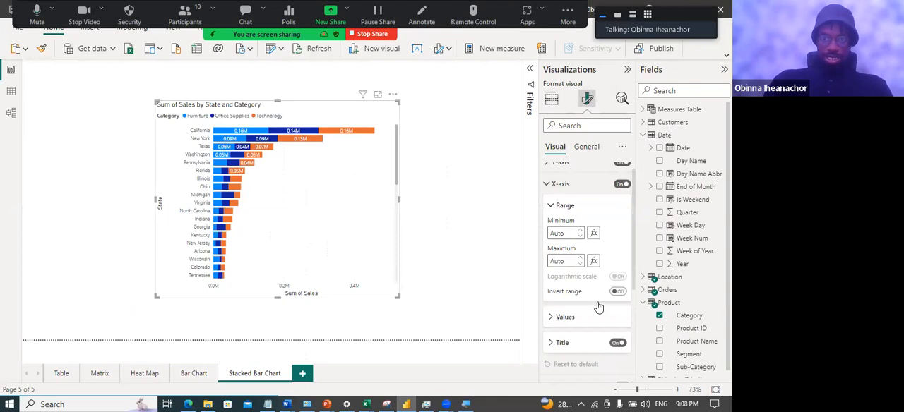
{"action": "left_click", "coordinate": [624, 290]}
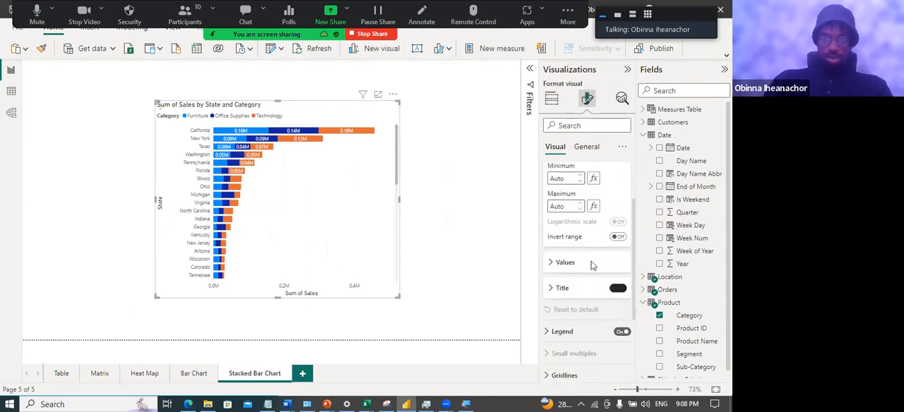
{"action": "scroll", "coordinate": [606, 212], "scroll_direction": "up", "scroll_amount": 3}
{"action": "scroll", "coordinate": [611, 201], "scroll_direction": "down", "scroll_amount": 1}
{"action": "scroll", "coordinate": [614, 199], "scroll_direction": "up", "scroll_amount": 1}
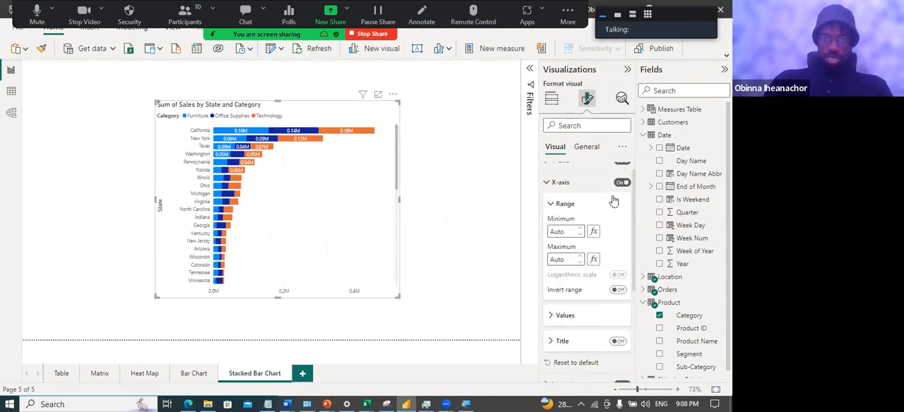
{"action": "left_click", "coordinate": [622, 196]}
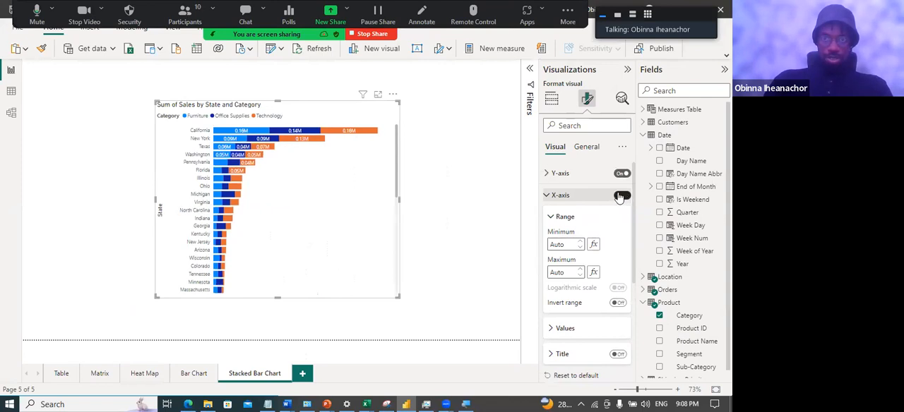
Turn off the Y-axis title while keeping the state names on the axis
{"action": "left_click", "coordinate": [548, 176]}
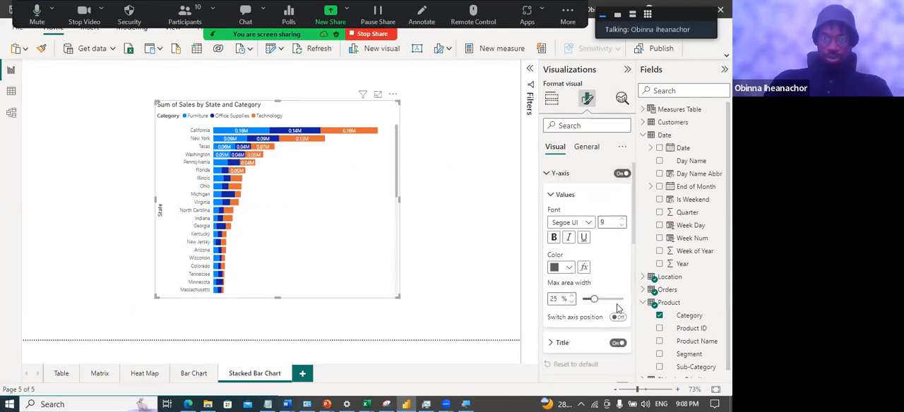
{"action": "left_click", "coordinate": [619, 343]}
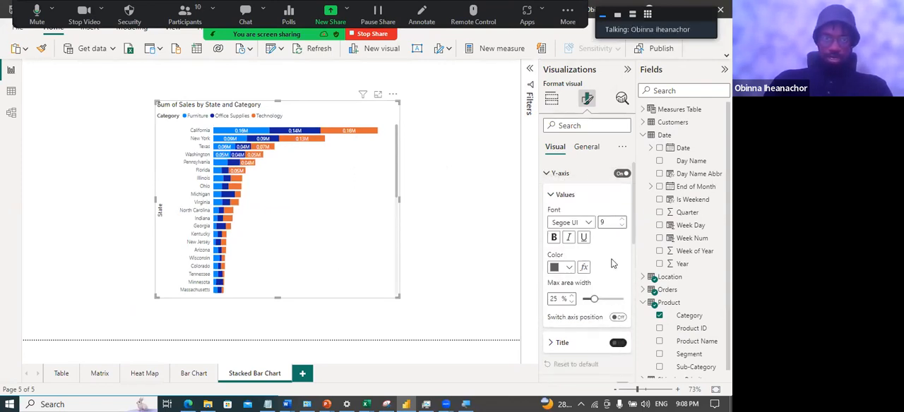
{"action": "left_click", "coordinate": [549, 175]}
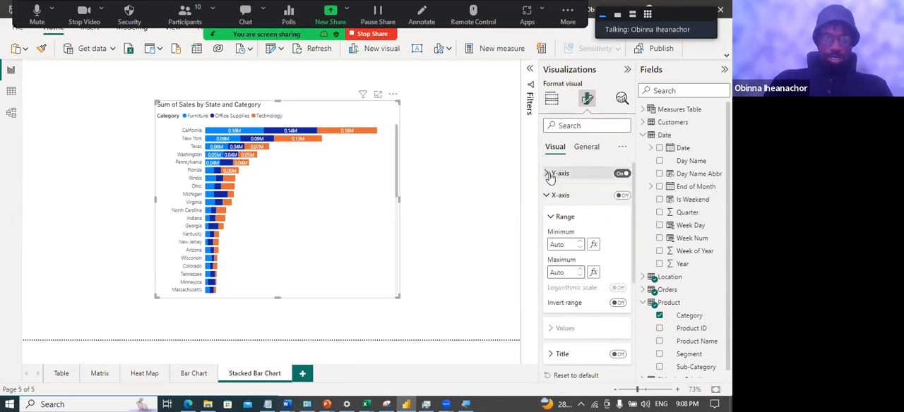
Enlarge the stacked bar chart slightly more and look through its full list of states
{"action": "left_click_drag", "start_coordinate": [400, 302], "coordinate": [423, 309]}
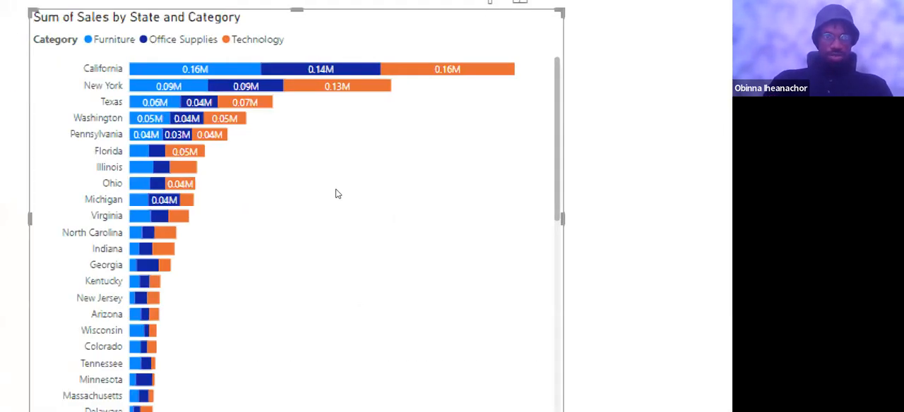
{"action": "scroll", "coordinate": [339, 233], "scroll_direction": "down", "scroll_amount": 6}
{"action": "scroll", "coordinate": [341, 236], "scroll_direction": "up", "scroll_amount": 8}
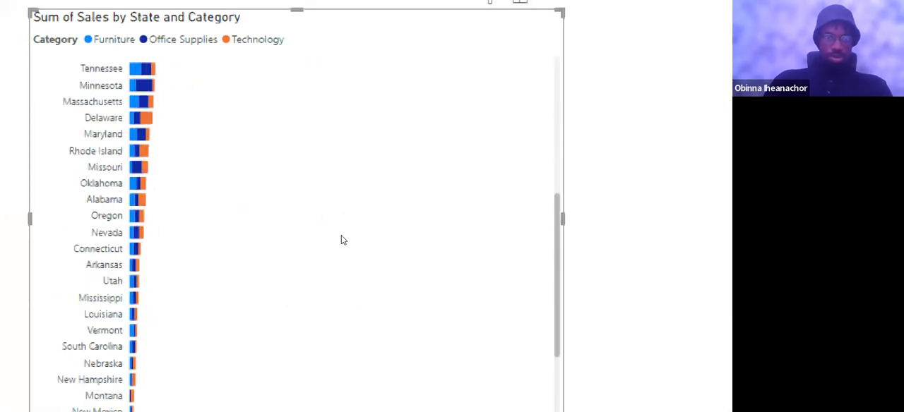
{"action": "scroll", "coordinate": [344, 236], "scroll_direction": "down", "scroll_amount": 2}
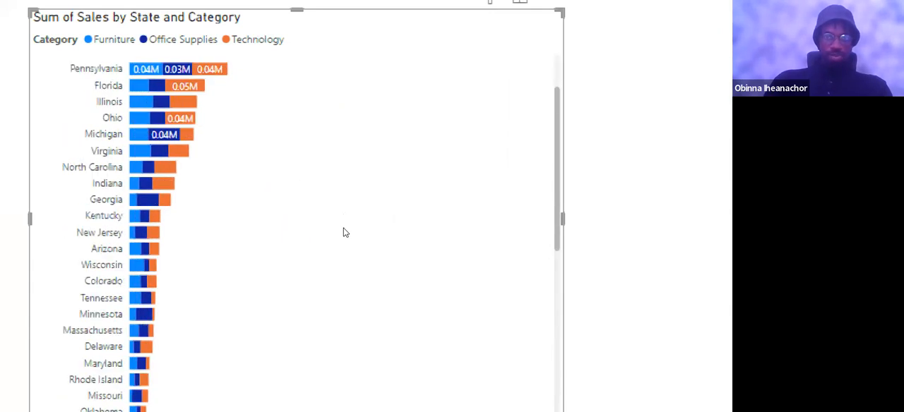
{"action": "scroll", "coordinate": [346, 230], "scroll_direction": "up", "scroll_amount": 2}
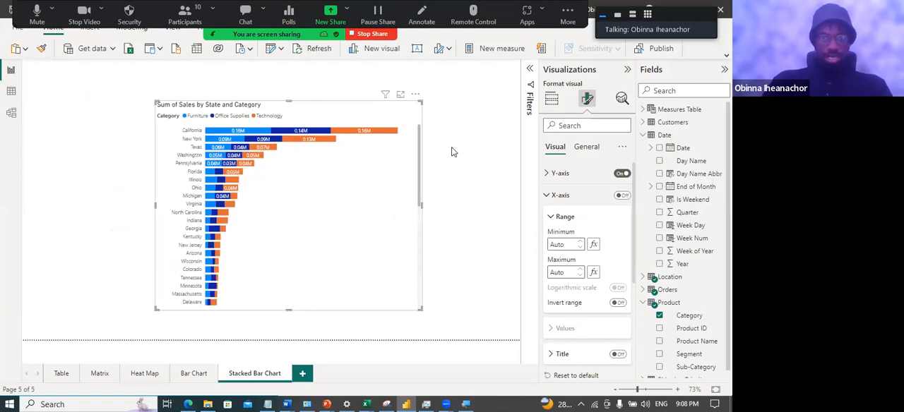
{"action": "left_click", "coordinate": [424, 159]}
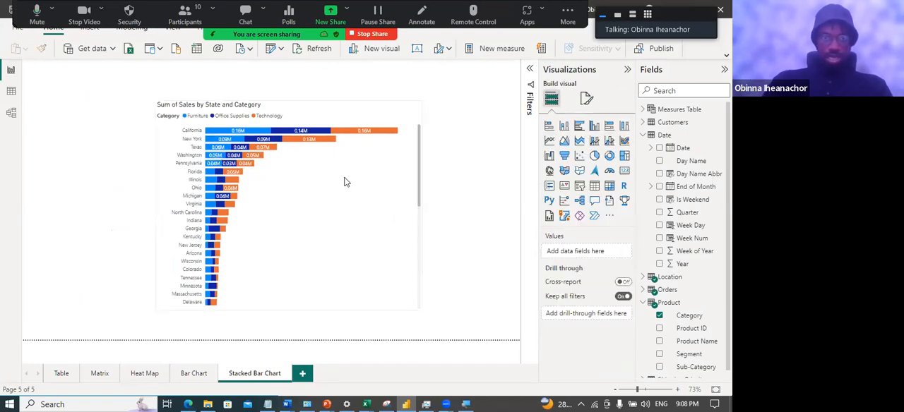
Show the filters of the stacked bar chart and expand its State filter
{"action": "left_click", "coordinate": [344, 183]}
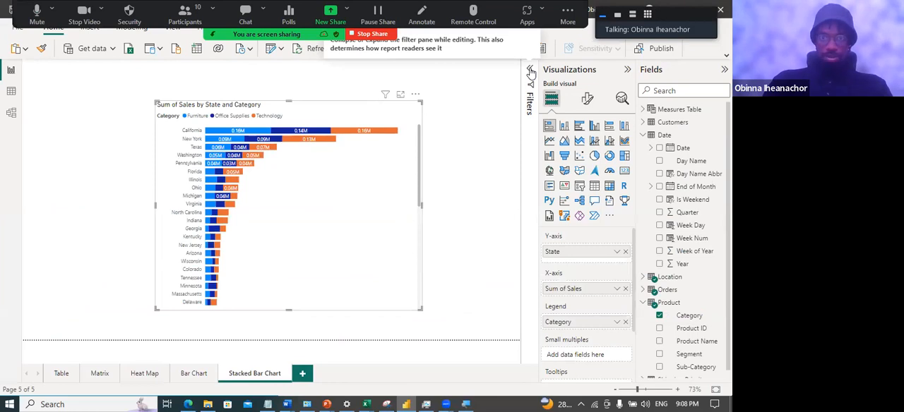
{"action": "left_click", "coordinate": [530, 72]}
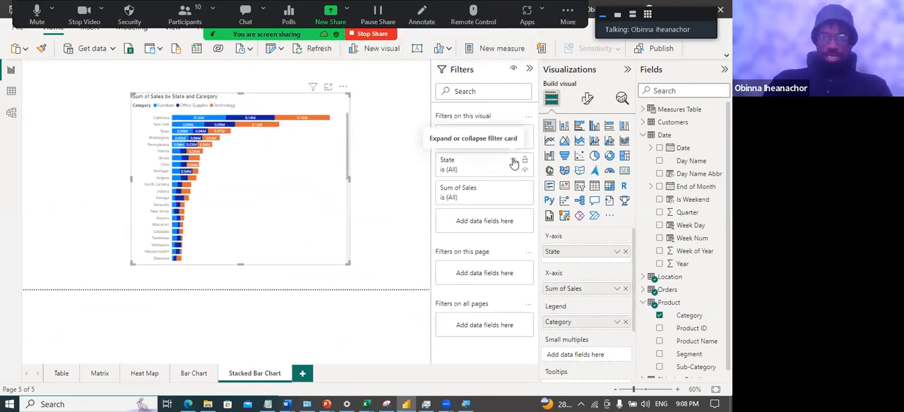
{"action": "left_click", "coordinate": [513, 163]}
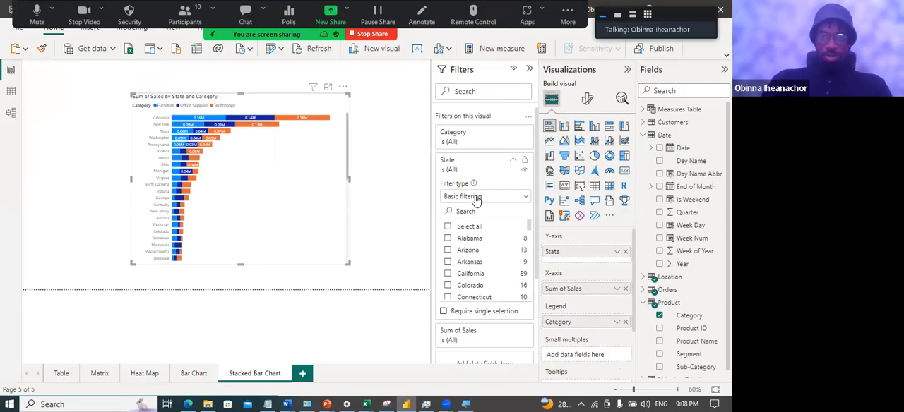
Try filtering the chart to Alabama, Arizona and Arkansas, and clear the State filter again
{"action": "left_click", "coordinate": [448, 238]}
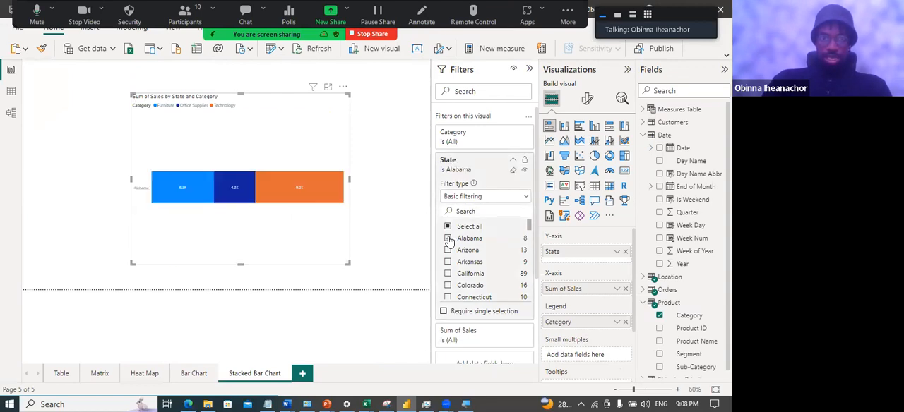
{"action": "left_click", "coordinate": [448, 250]}
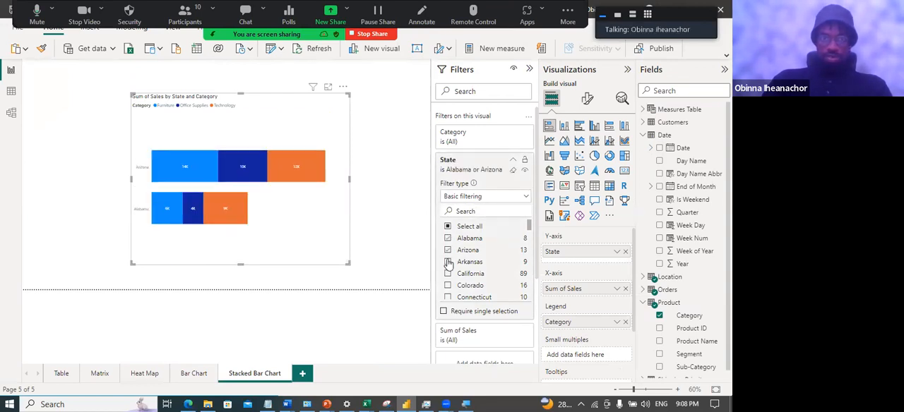
{"action": "left_click", "coordinate": [448, 262]}
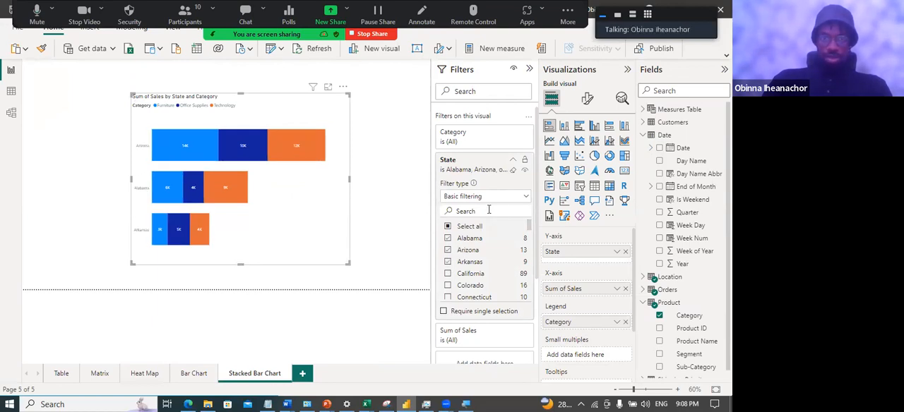
{"action": "left_click", "coordinate": [514, 171]}
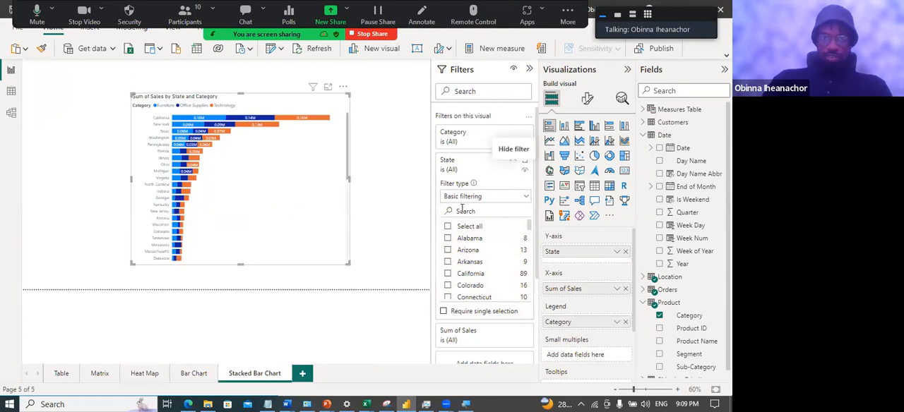
Change the State filter type to Top N and set it to show the top 10 items
{"action": "left_click", "coordinate": [523, 199]}
{"action": "left_click", "coordinate": [472, 238]}
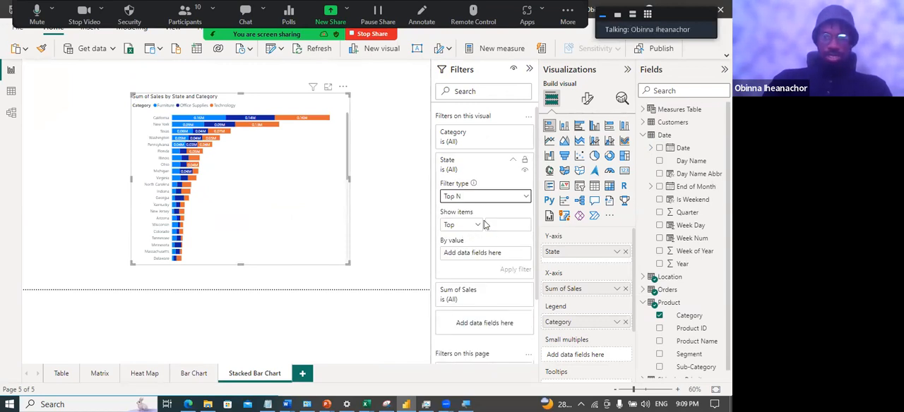
{"action": "left_click", "coordinate": [497, 224]}
{"action": "type", "text": "10"}
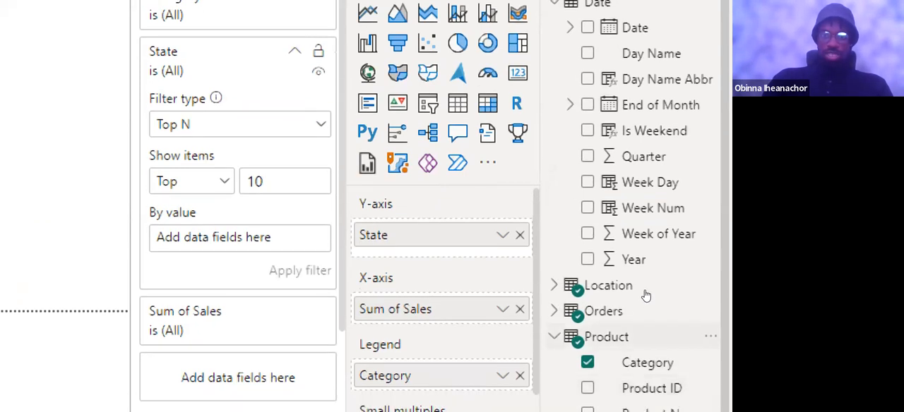
Use Sales from the Orders table as the State filter's ranking value and apply the filter
{"action": "left_click", "coordinate": [626, 326]}
{"action": "scroll", "coordinate": [628, 307], "scroll_direction": "down", "scroll_amount": 2}
{"action": "scroll", "coordinate": [696, 315], "scroll_direction": "down", "scroll_amount": 3}
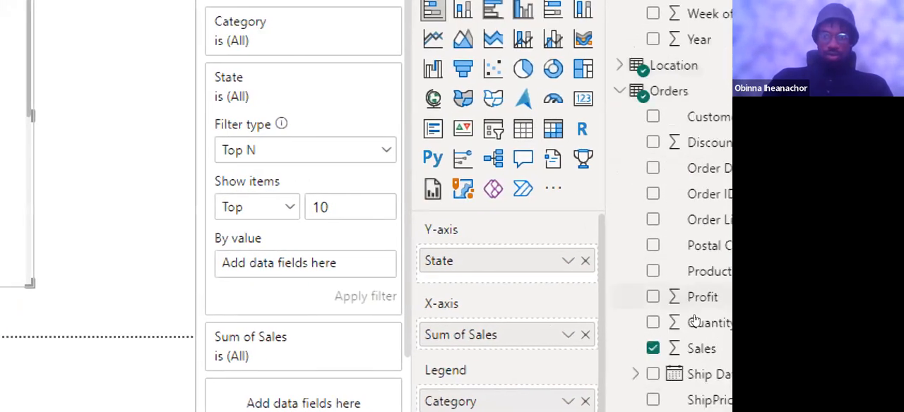
{"action": "left_click_drag", "start_coordinate": [688, 261], "coordinate": [304, 263]}
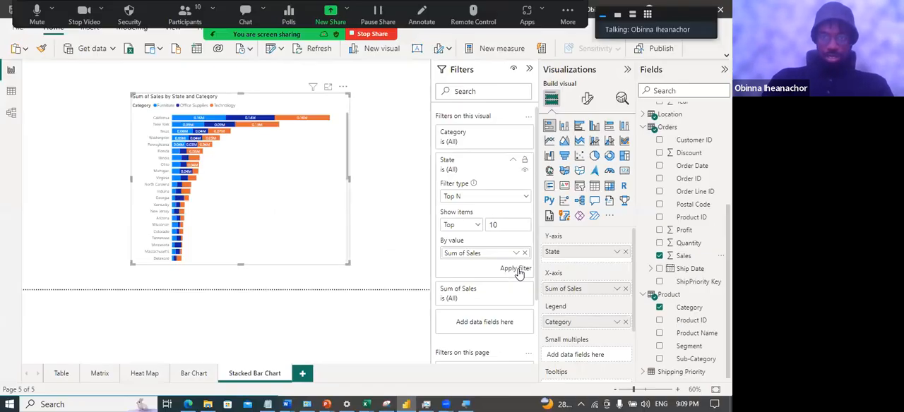
{"action": "left_click", "coordinate": [516, 271]}
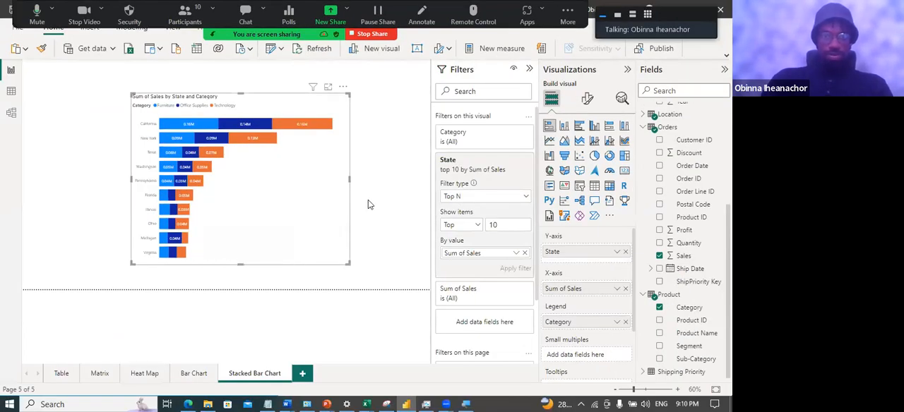
{"action": "left_click", "coordinate": [368, 200]}
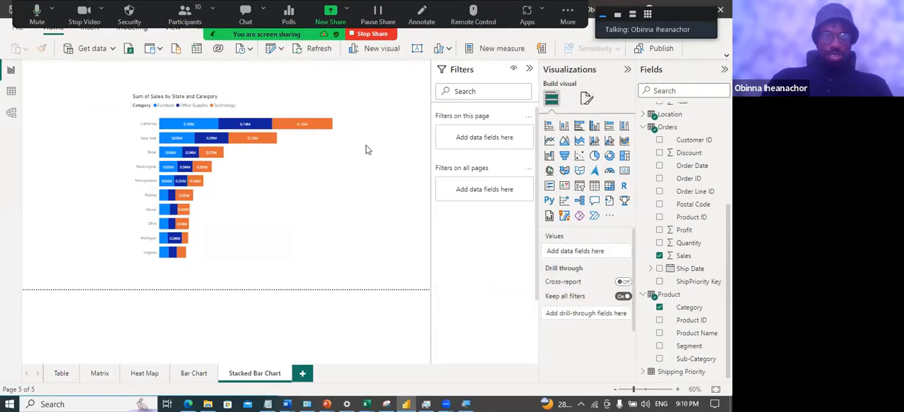
Set the display units of the stacked bar chart's data labels to Thousands
{"action": "mouse_move", "coordinate": [185, 183]}
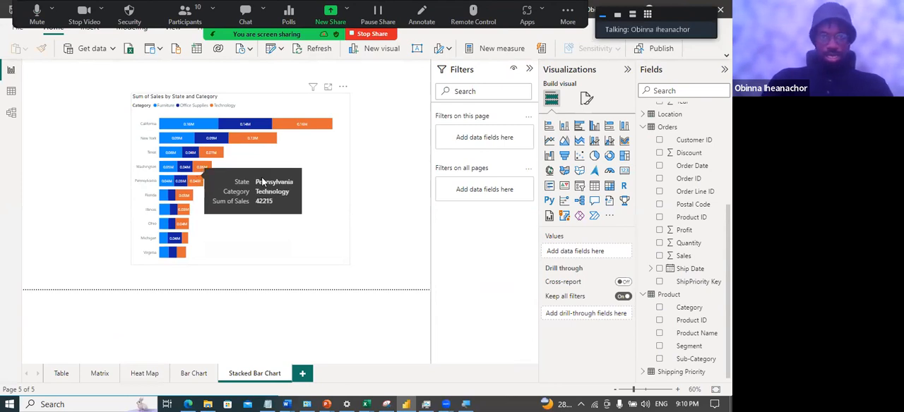
{"action": "left_click", "coordinate": [353, 174]}
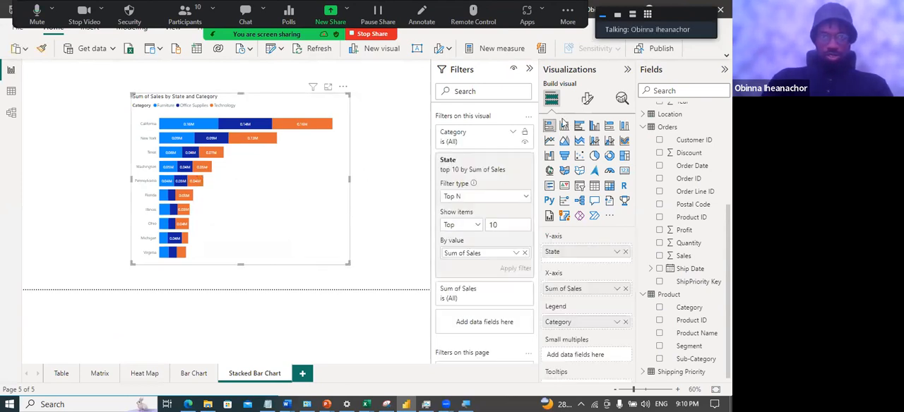
{"action": "left_click", "coordinate": [588, 101]}
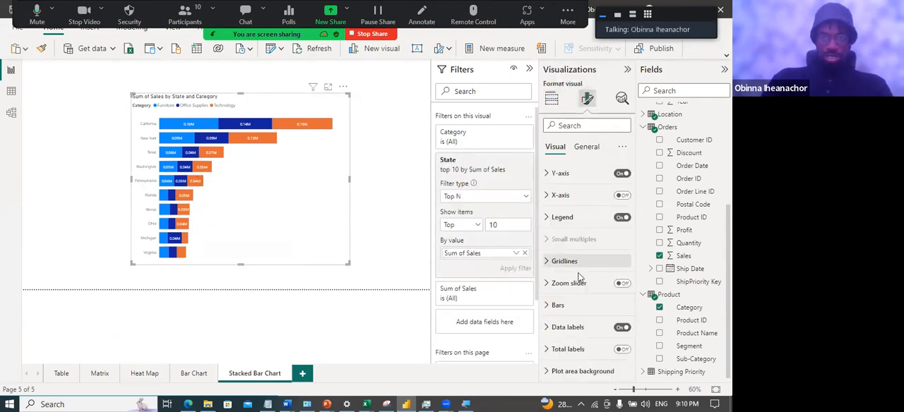
{"action": "left_click", "coordinate": [551, 327]}
{"action": "scroll", "coordinate": [586, 321], "scroll_direction": "down", "scroll_amount": 5}
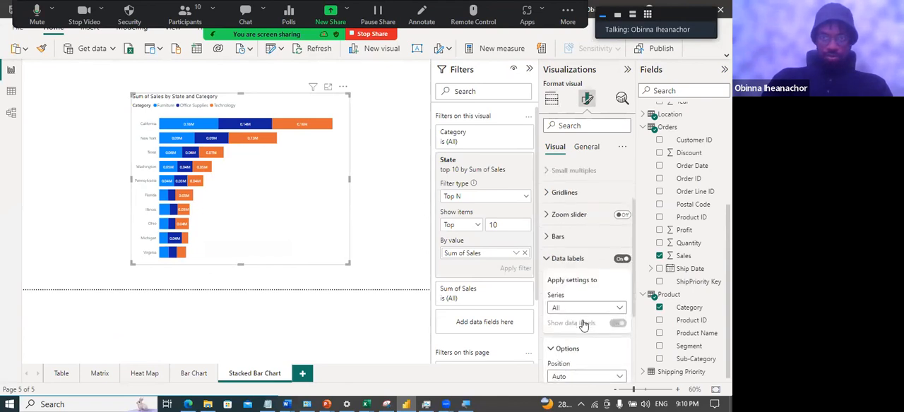
{"action": "left_click", "coordinate": [592, 286]}
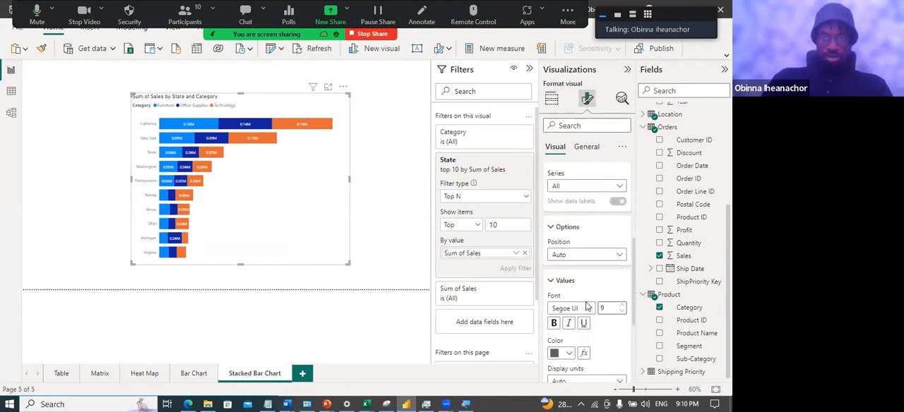
{"action": "scroll", "coordinate": [590, 311], "scroll_direction": "down", "scroll_amount": 2}
{"action": "left_click", "coordinate": [589, 315]}
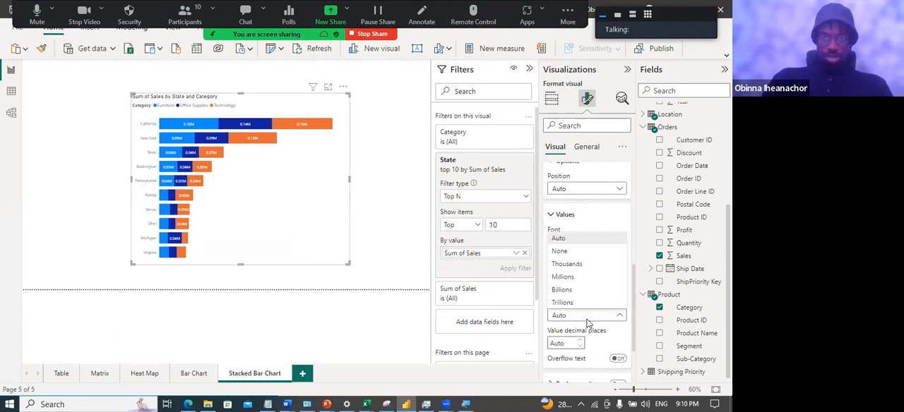
{"action": "left_click", "coordinate": [579, 265]}
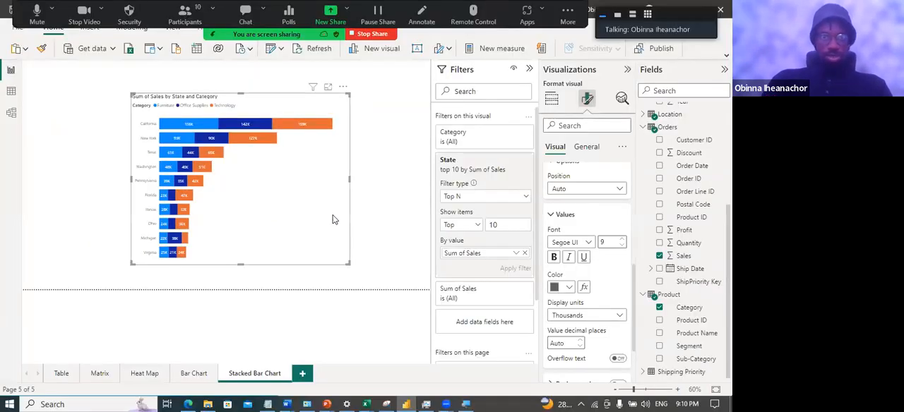
{"action": "left_click", "coordinate": [393, 198]}
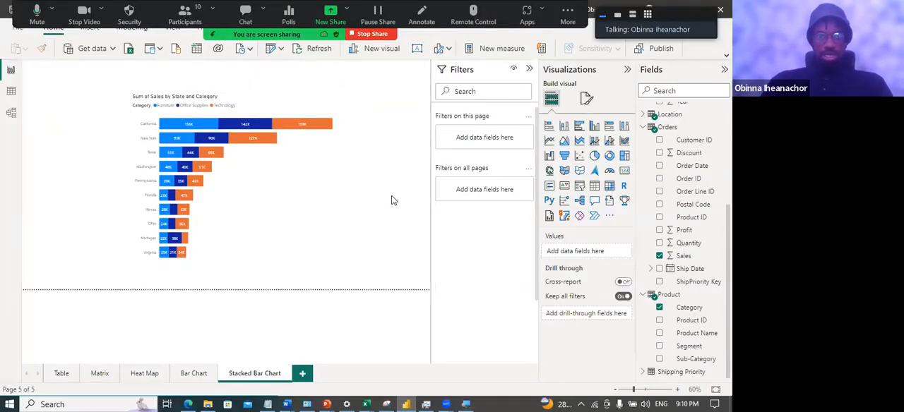
Review the sales by region chart on the Bar Chart page and return to the Stacked Bar Chart page
{"action": "left_click", "coordinate": [191, 374]}
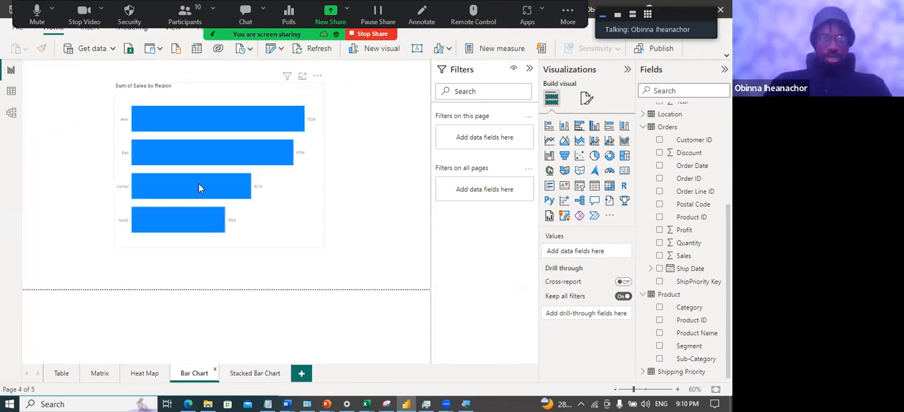
{"action": "left_click", "coordinate": [286, 224]}
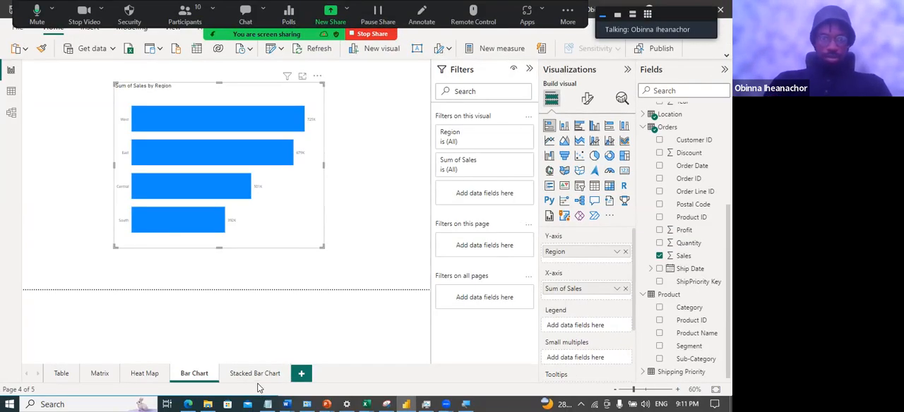
{"action": "left_click", "coordinate": [255, 375]}
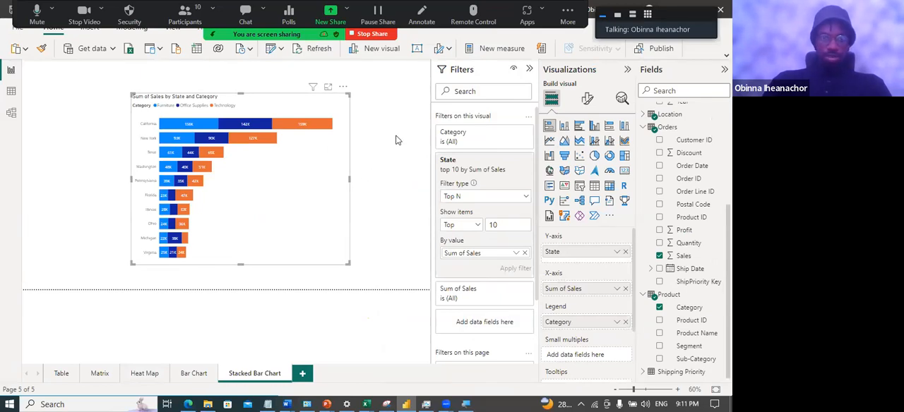
{"action": "left_click", "coordinate": [396, 140]}
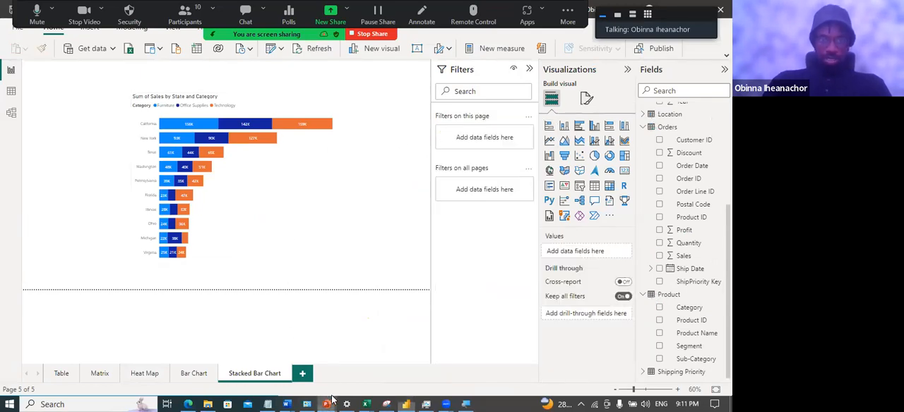
Switch to the PowerPoint slide show and advance past the stacked bar chart demo to the Clustered Bar Chart definition
{"action": "mouse_move", "coordinate": [331, 401]}
{"action": "left_click", "coordinate": [499, 357]}
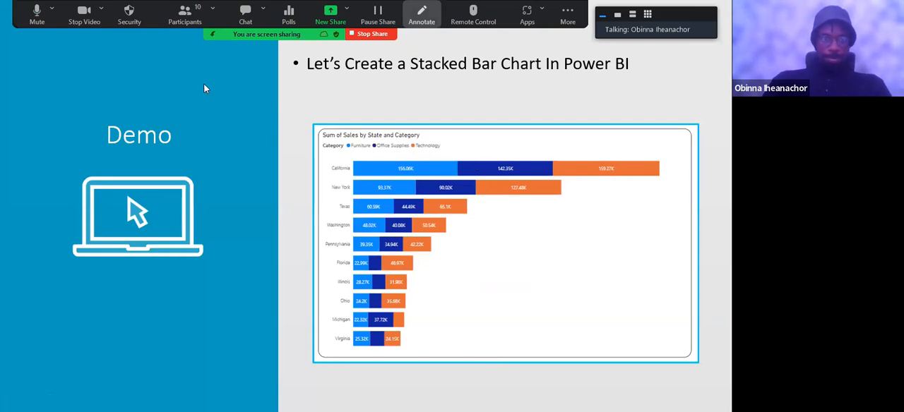
{"action": "left_click", "coordinate": [250, 192]}
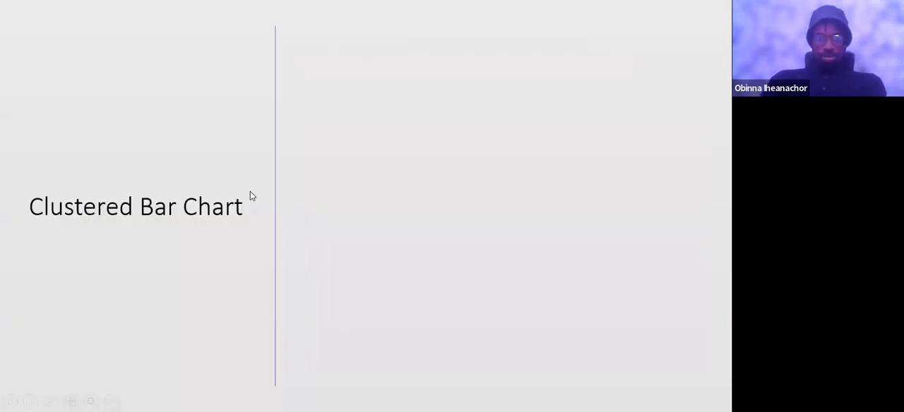
{"action": "left_click", "coordinate": [250, 191]}
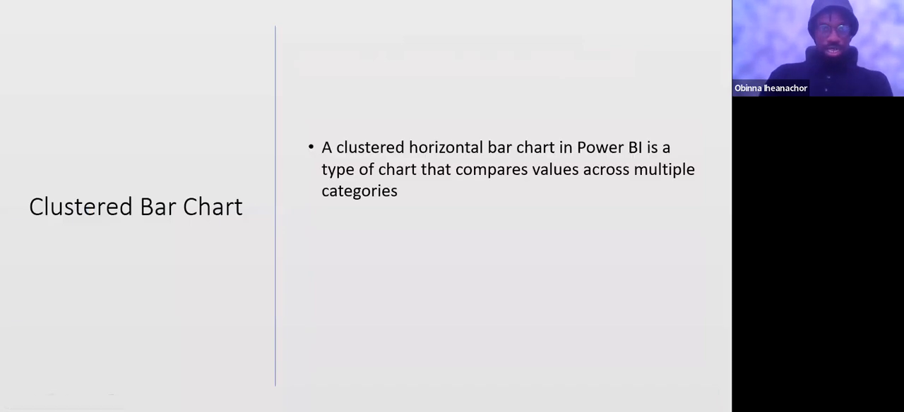
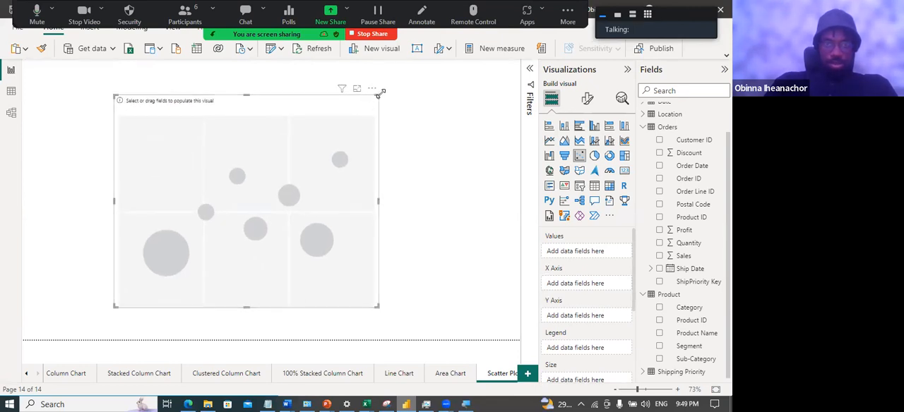
Enlarge the empty scatter chart slightly on the Scatter Plot page and leave it selected
{"action": "left_click_drag", "start_coordinate": [378, 94], "coordinate": [392, 85]}
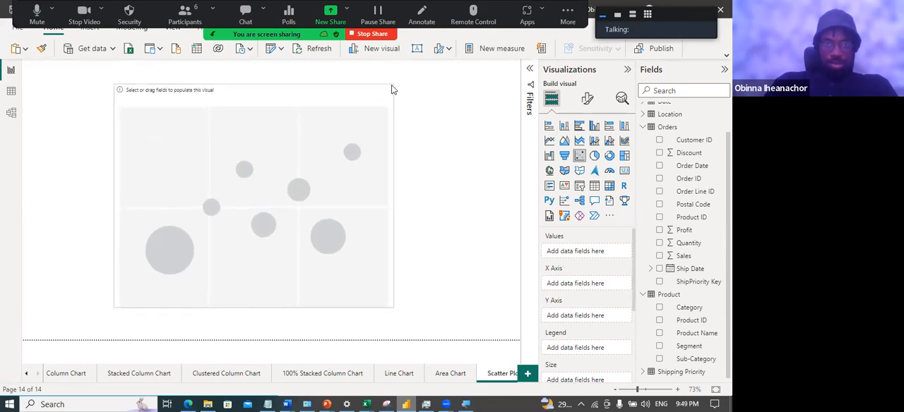
{"action": "left_click", "coordinate": [486, 176]}
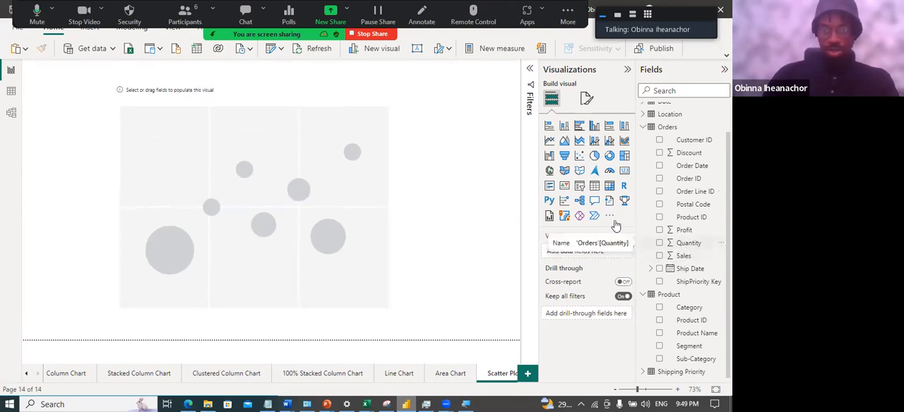
{"action": "left_click", "coordinate": [335, 179]}
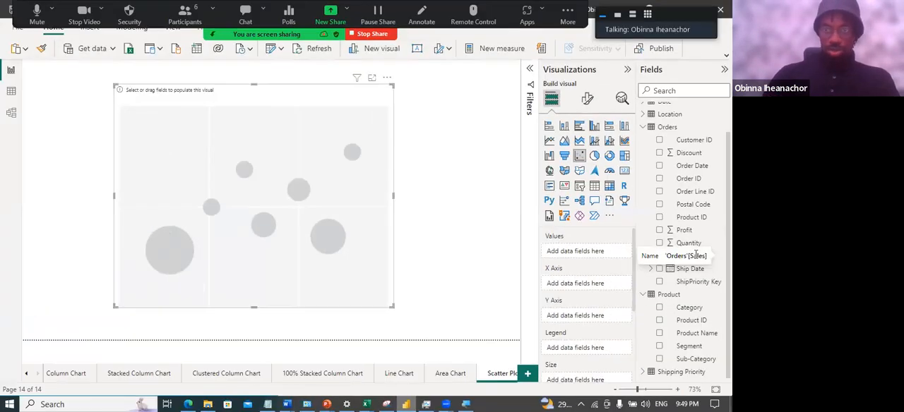
Put Quantity on the scatter chart's X axis and Sales on its Y axis, both set to Don't summarize
{"action": "left_click_drag", "start_coordinate": [690, 244], "coordinate": [599, 290]}
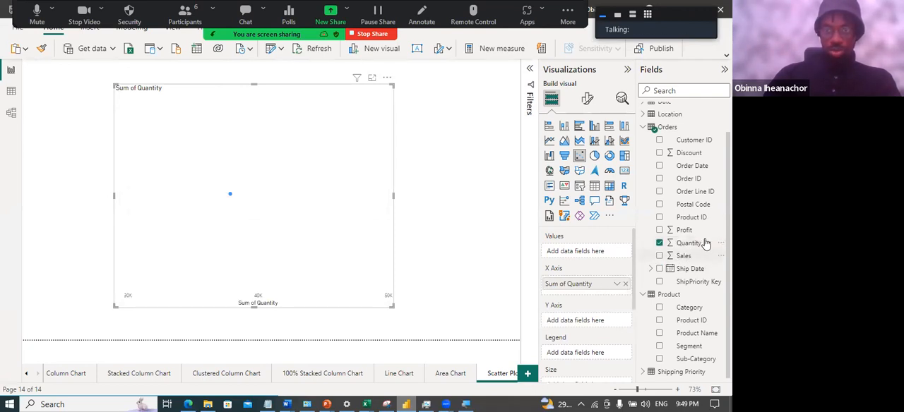
{"action": "left_click_drag", "start_coordinate": [700, 257], "coordinate": [599, 322]}
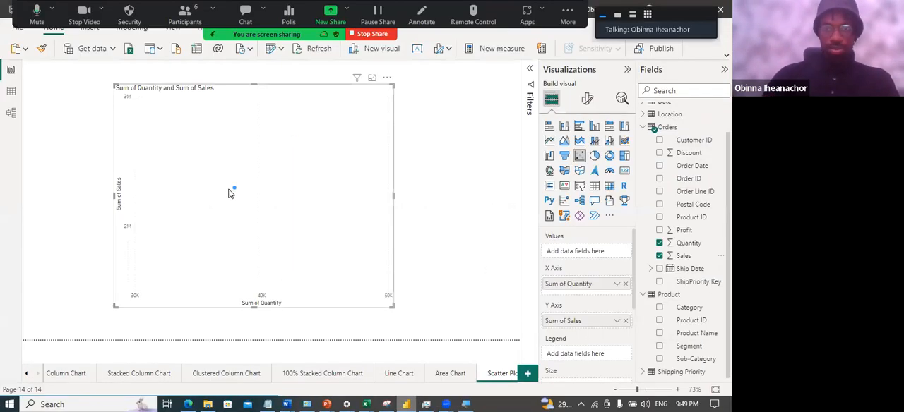
{"action": "left_click", "coordinate": [618, 285]}
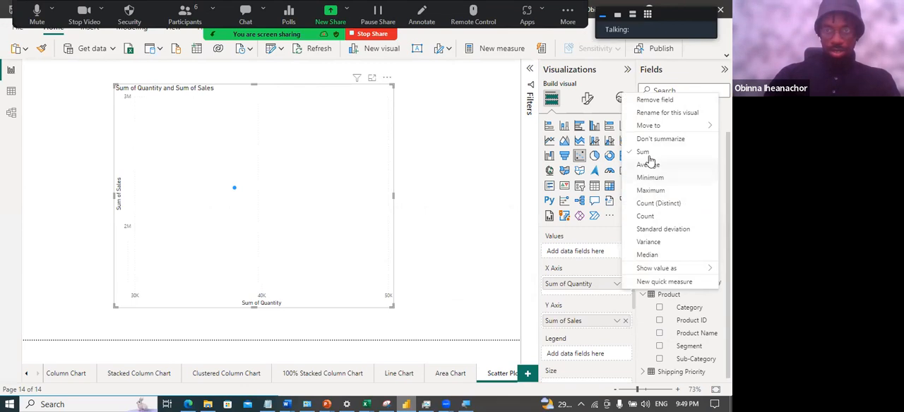
{"action": "left_click", "coordinate": [648, 141]}
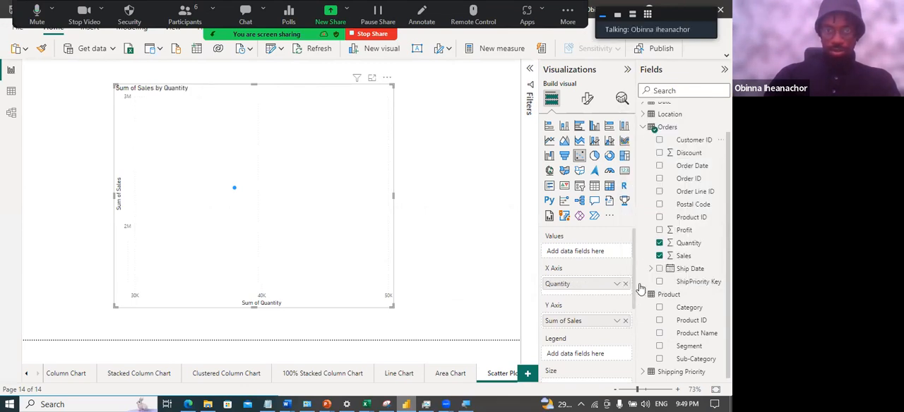
{"action": "left_click", "coordinate": [617, 322]}
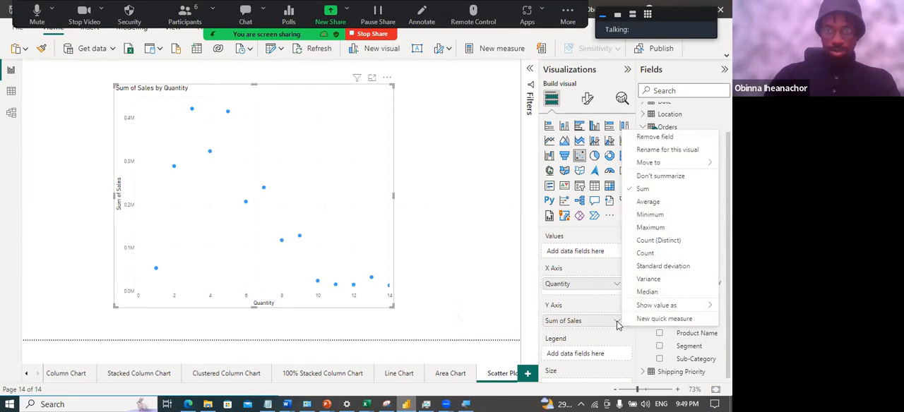
{"action": "left_click", "coordinate": [667, 180]}
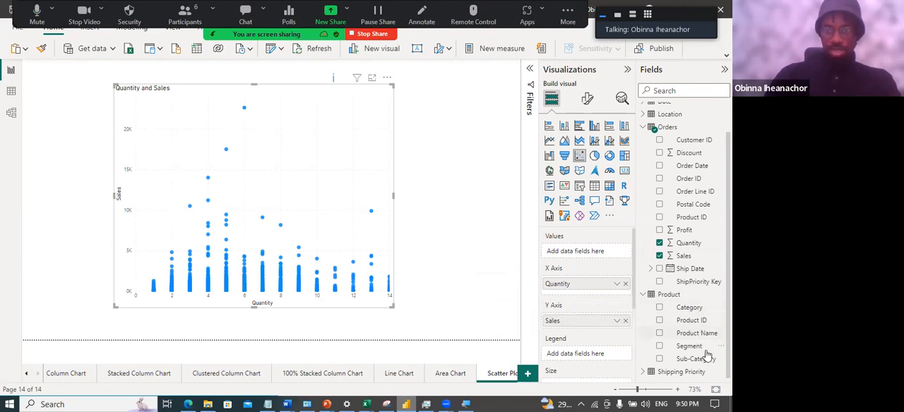
Try Sub-Category as the scatter chart's Values field, and clear the Values, X Axis and Y Axis fields
{"action": "left_click_drag", "start_coordinate": [699, 360], "coordinate": [583, 252]}
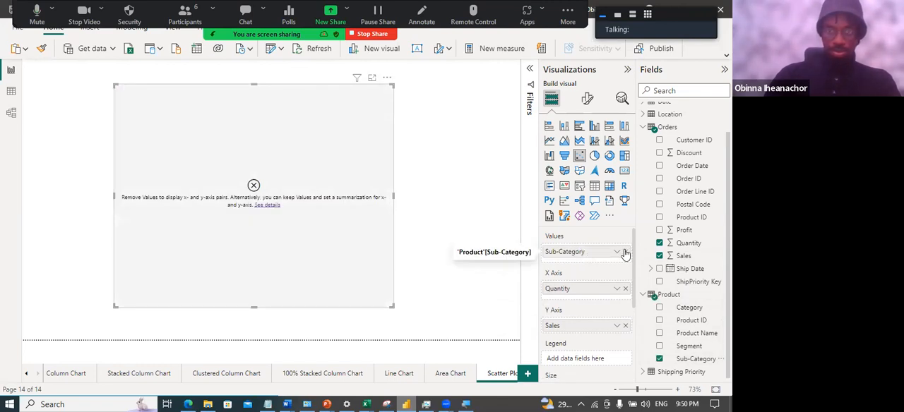
{"action": "left_click", "coordinate": [625, 252]}
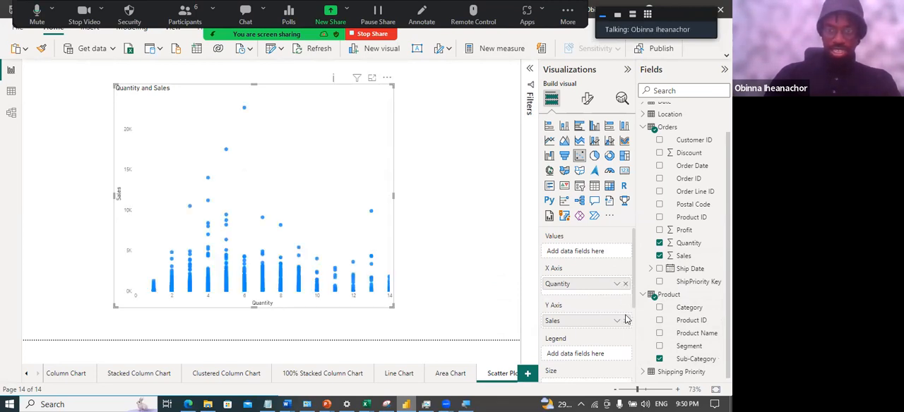
{"action": "left_click", "coordinate": [625, 284]}
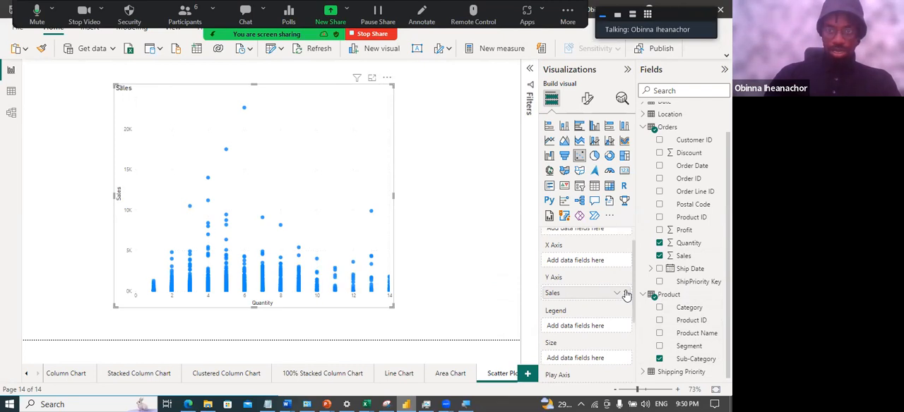
{"action": "left_click", "coordinate": [624, 293]}
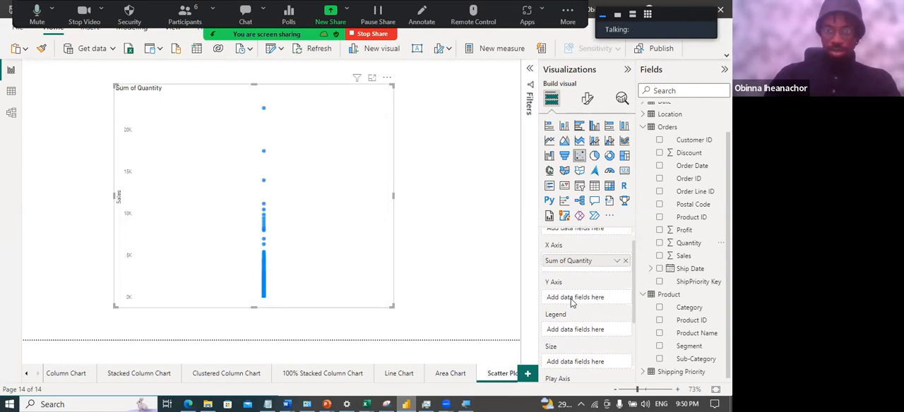
Add Sales as a sum to the scatter chart's Y axis and Sub-Category to its Values
{"action": "left_click", "coordinate": [659, 256]}
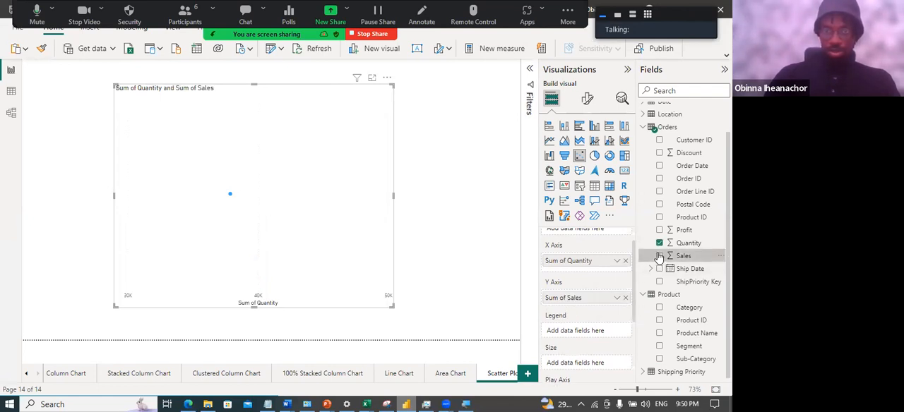
{"action": "scroll", "coordinate": [602, 286], "scroll_direction": "up", "scroll_amount": 1}
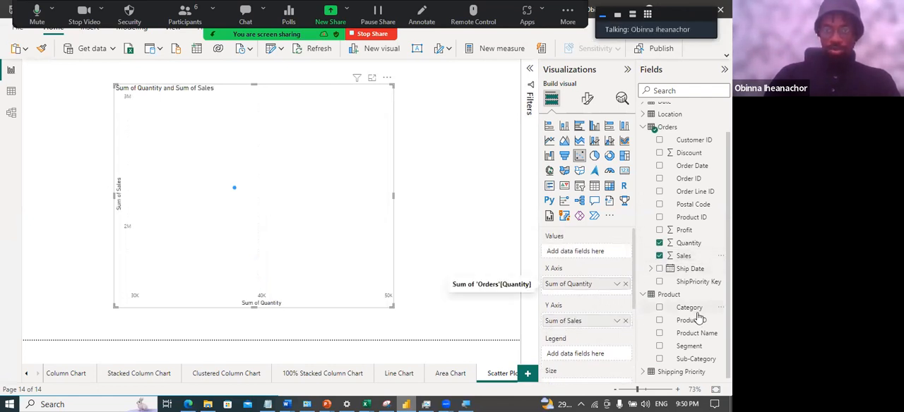
{"action": "left_click_drag", "start_coordinate": [694, 359], "coordinate": [592, 252]}
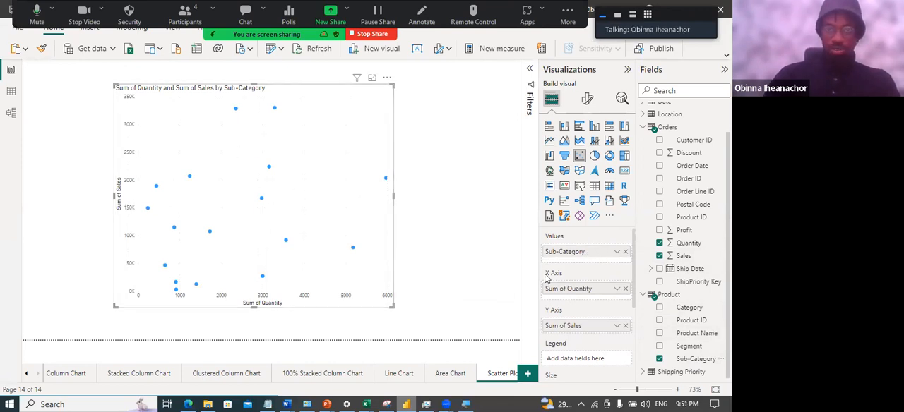
Use Category as the scatter chart's legend and the count of Order Line ID as its bubble size
{"action": "scroll", "coordinate": [586, 306], "scroll_direction": "down", "scroll_amount": 3}
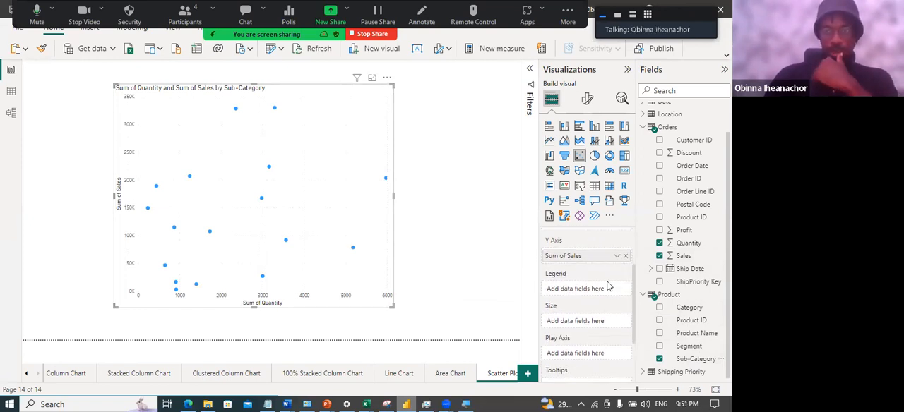
{"action": "left_click_drag", "start_coordinate": [695, 308], "coordinate": [605, 290]}
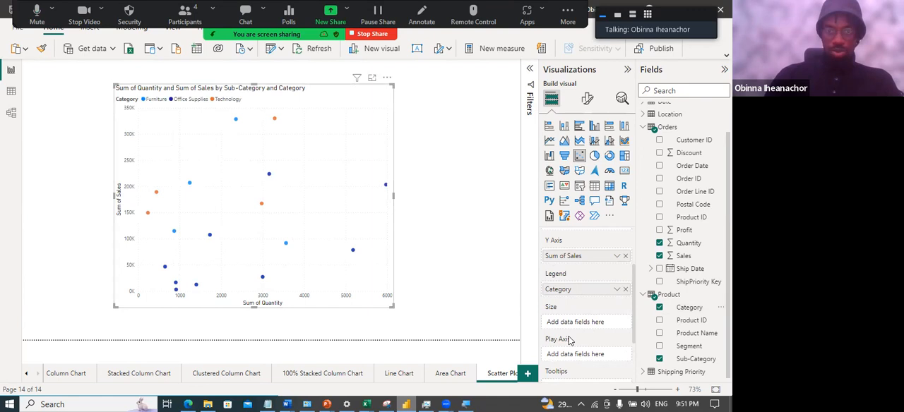
{"action": "scroll", "coordinate": [584, 327], "scroll_direction": "down", "scroll_amount": 1}
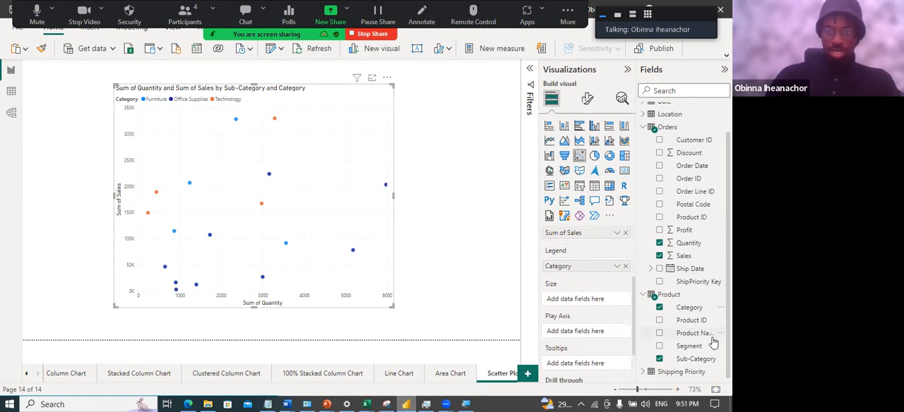
{"action": "scroll", "coordinate": [702, 346], "scroll_direction": "up", "scroll_amount": 2}
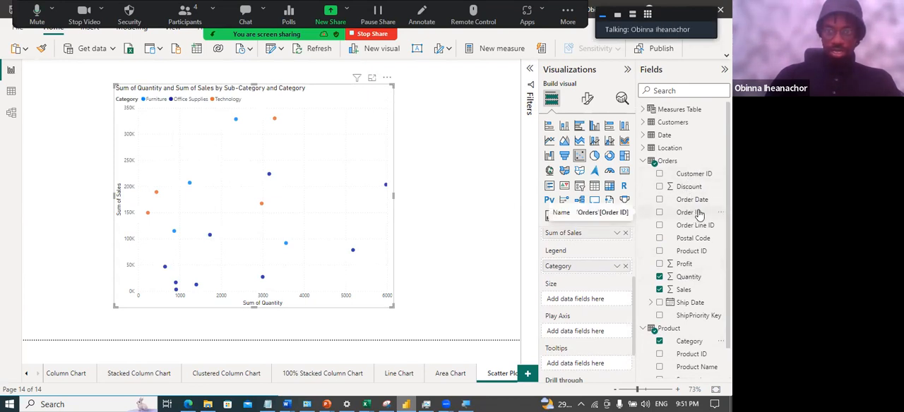
{"action": "left_click_drag", "start_coordinate": [688, 225], "coordinate": [598, 304]}
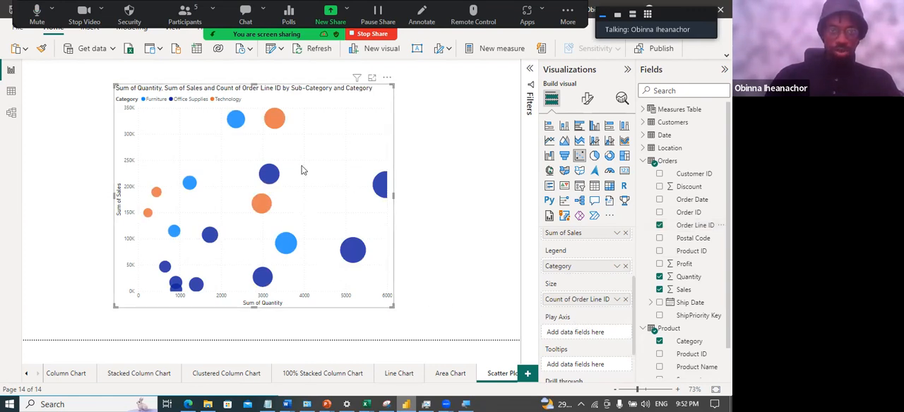
Remove Category from the scatter chart's Legend and the Order Line ID count from its Size
{"action": "mouse_move", "coordinate": [377, 187]}
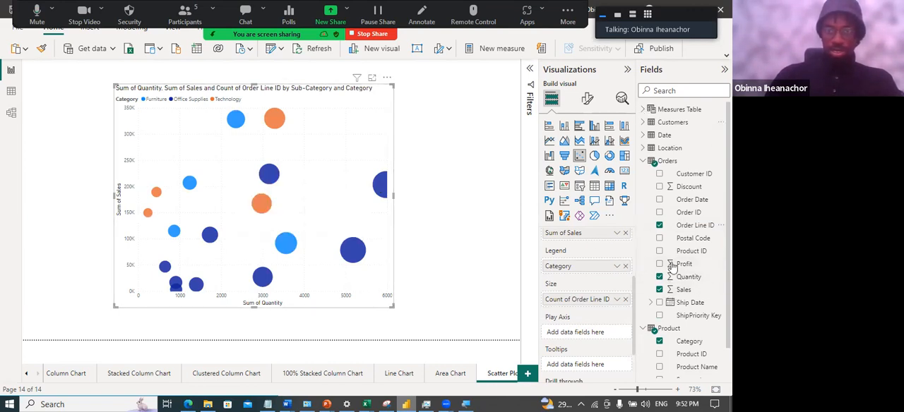
{"action": "scroll", "coordinate": [578, 305], "scroll_direction": "down", "scroll_amount": 1}
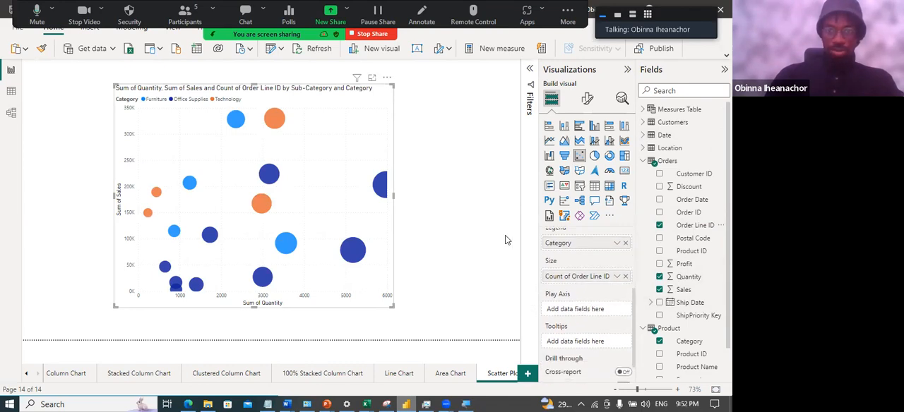
{"action": "scroll", "coordinate": [580, 298], "scroll_direction": "up", "scroll_amount": 1}
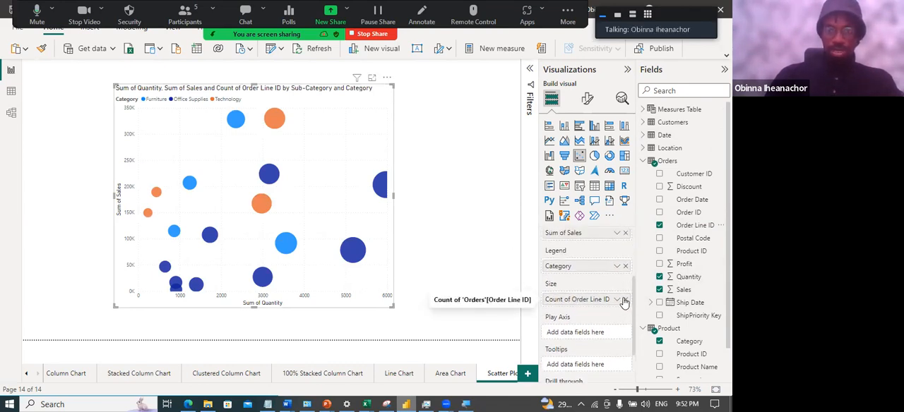
{"action": "scroll", "coordinate": [601, 295], "scroll_direction": "down", "scroll_amount": 1}
{"action": "scroll", "coordinate": [601, 296], "scroll_direction": "up", "scroll_amount": 1}
{"action": "scroll", "coordinate": [600, 297], "scroll_direction": "up", "scroll_amount": 4}
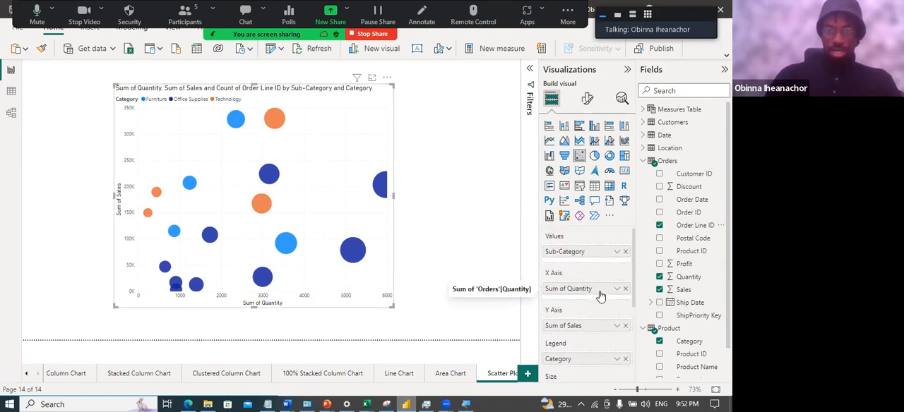
{"action": "scroll", "coordinate": [604, 303], "scroll_direction": "down", "scroll_amount": 2}
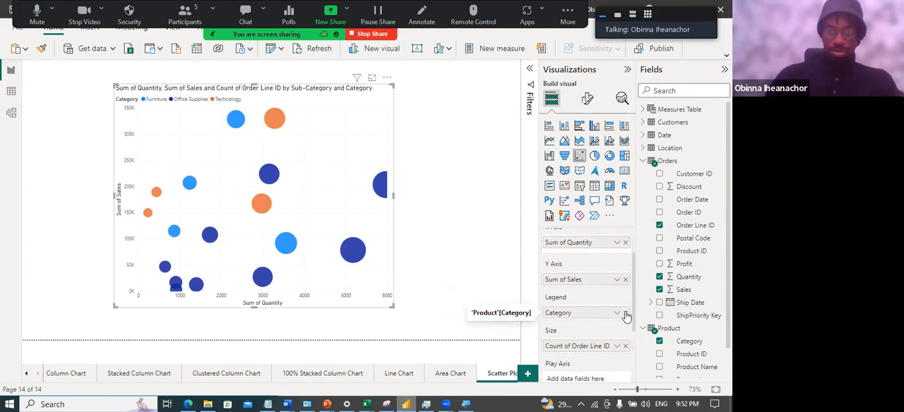
{"action": "left_click", "coordinate": [625, 313]}
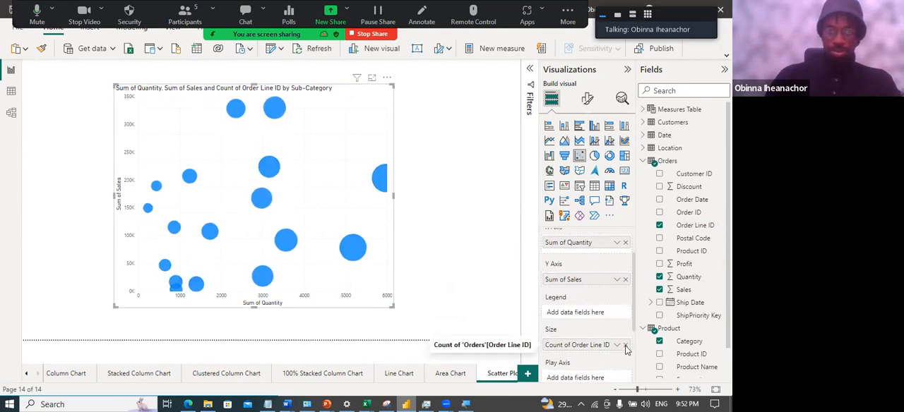
{"action": "left_click", "coordinate": [625, 345]}
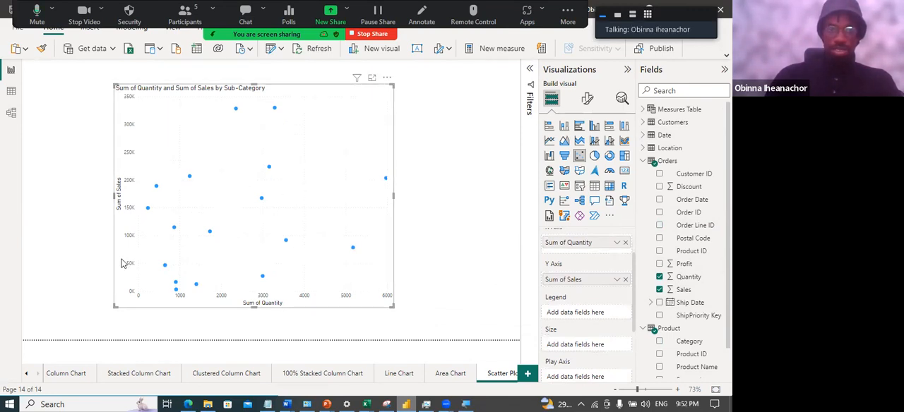
Add a trend line to the scatter chart, set its line style to Solid, and deselect the chart
{"action": "left_click", "coordinate": [621, 98]}
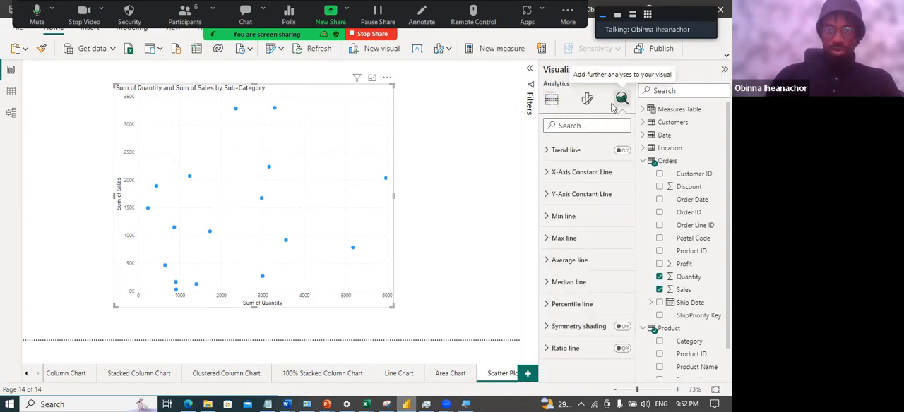
{"action": "left_click", "coordinate": [547, 151]}
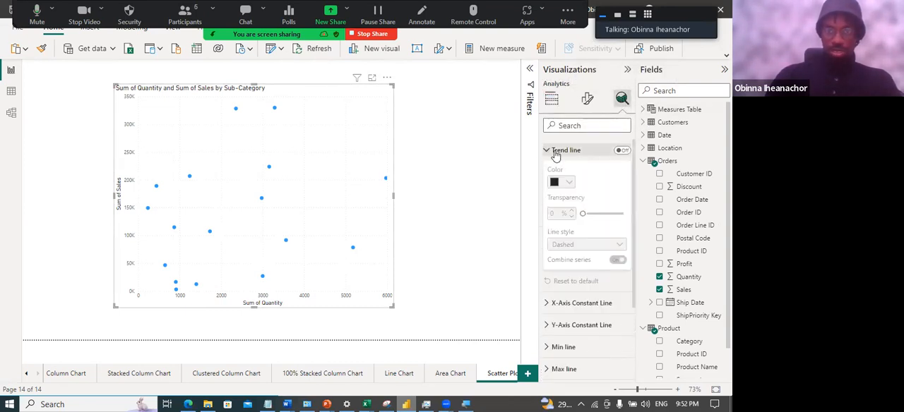
{"action": "left_click", "coordinate": [622, 152]}
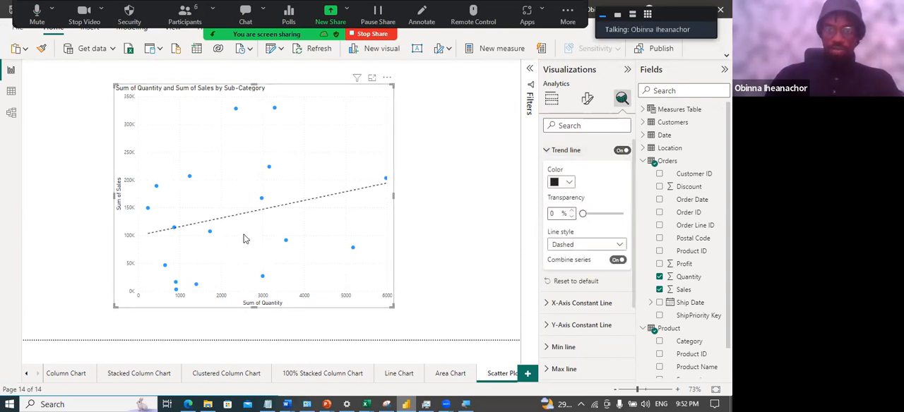
{"action": "left_click", "coordinate": [617, 245]}
{"action": "left_click", "coordinate": [574, 273]}
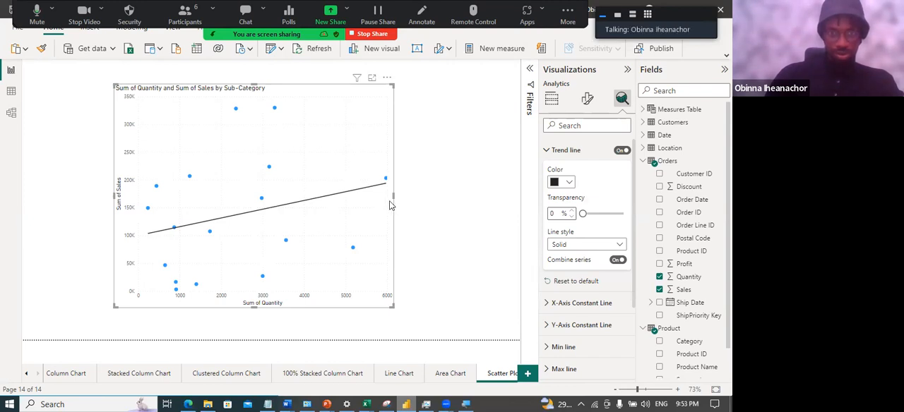
{"action": "left_click", "coordinate": [424, 197]}
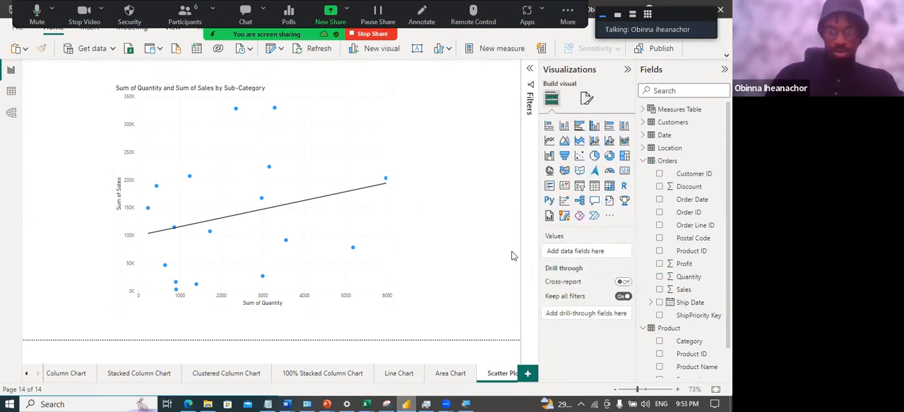
Switch to the PowerPoint slide show to view the scatter chart demo slide, and return to the Power BI report
{"action": "left_click", "coordinate": [325, 212]}
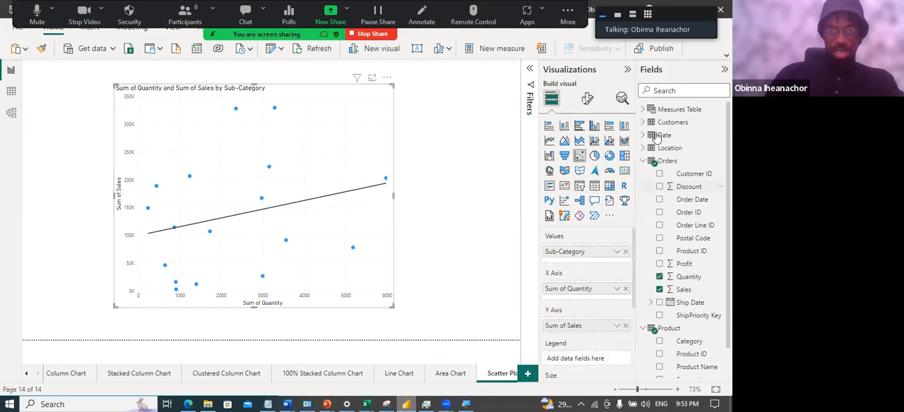
{"action": "mouse_move", "coordinate": [327, 403]}
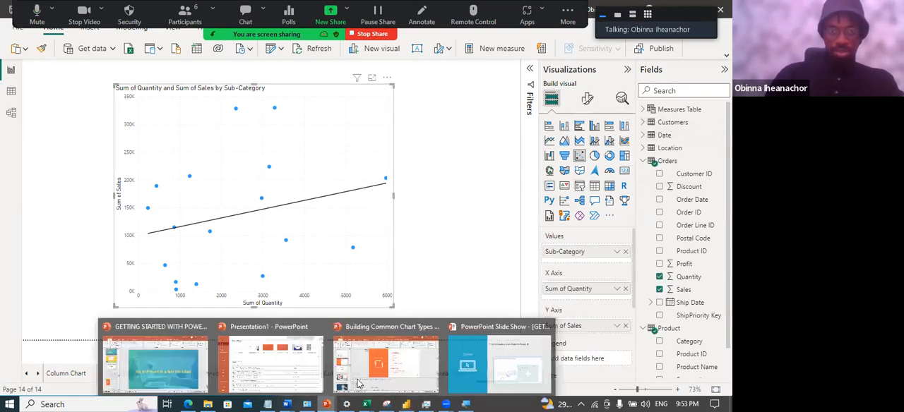
{"action": "left_click", "coordinate": [483, 364]}
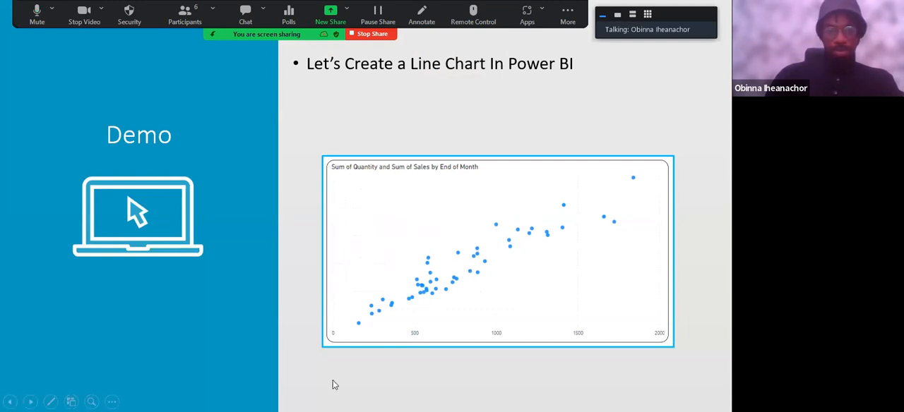
{"action": "key", "text": "super"}
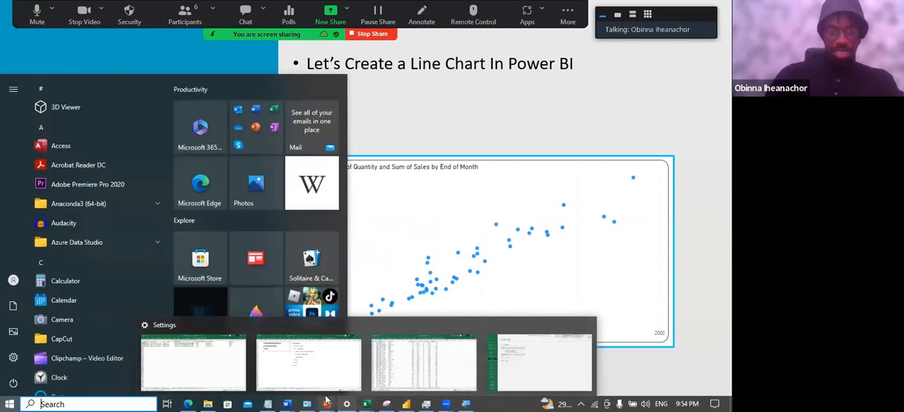
{"action": "mouse_move", "coordinate": [402, 401]}
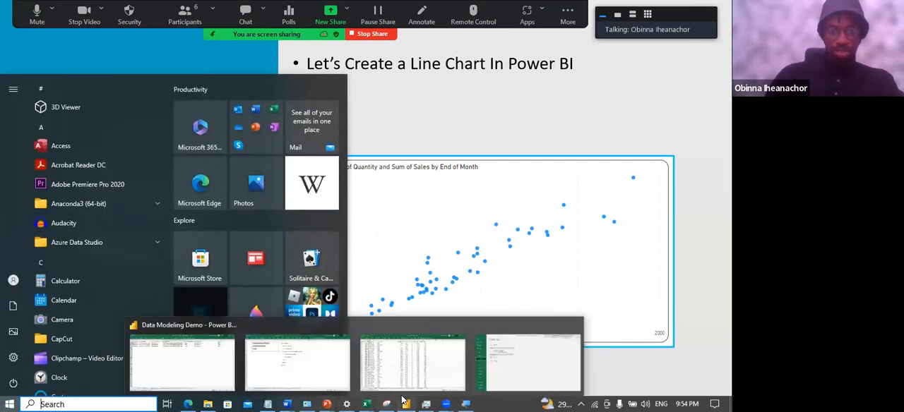
{"action": "left_click", "coordinate": [400, 376]}
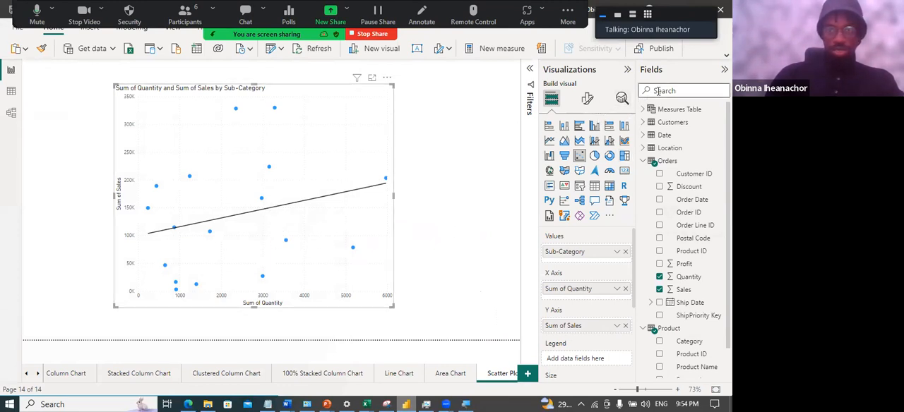
Turn off the trend line on the scatter chart of quantity and sales
{"action": "left_click", "coordinate": [620, 103]}
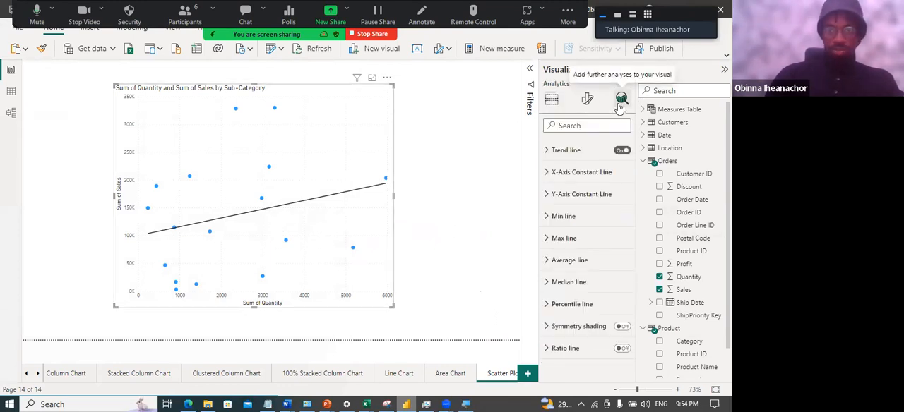
{"action": "left_click", "coordinate": [622, 152]}
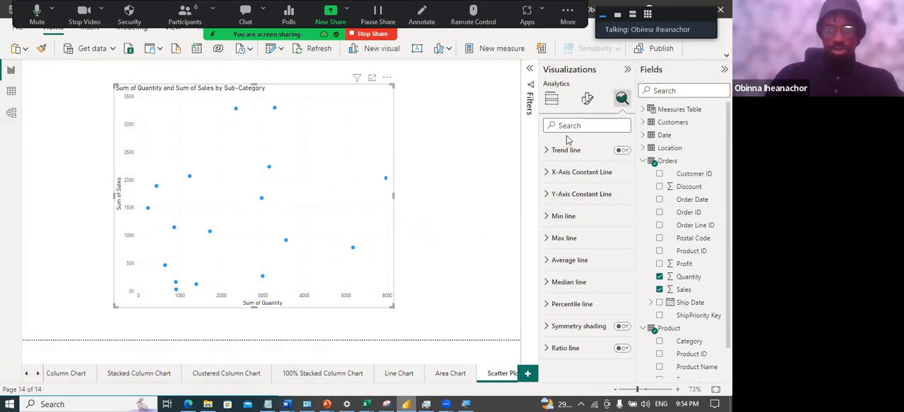
{"action": "left_click", "coordinate": [586, 100]}
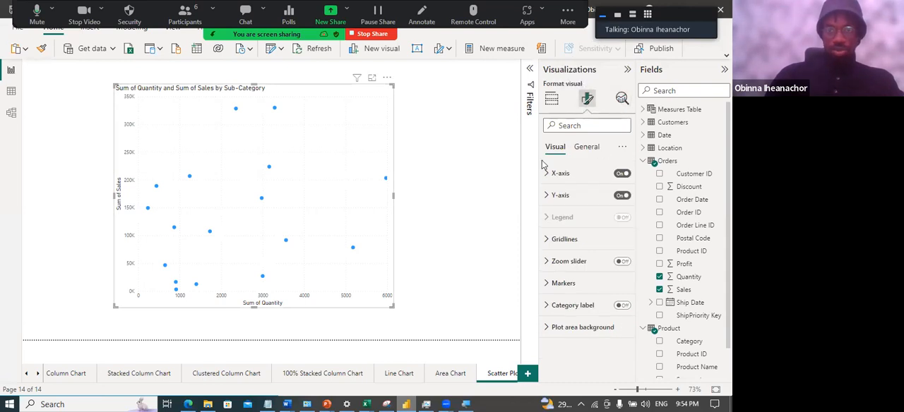
Use Category from the Product table as the scatter chart's legend
{"action": "left_click", "coordinate": [552, 101]}
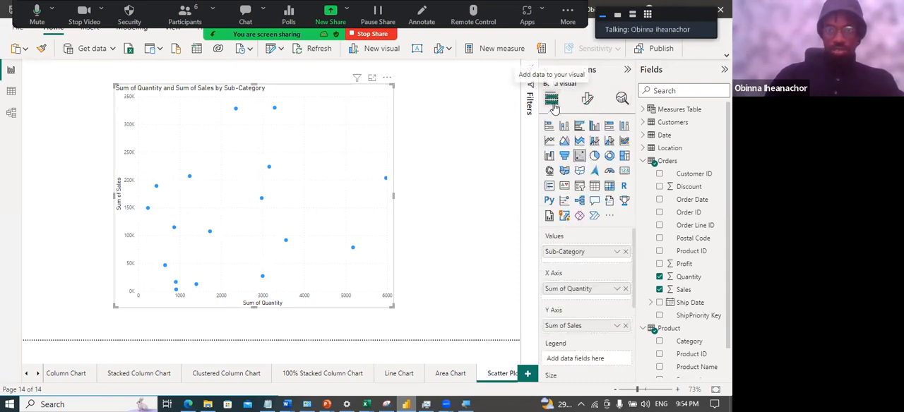
{"action": "scroll", "coordinate": [582, 319], "scroll_direction": "down", "scroll_amount": 1}
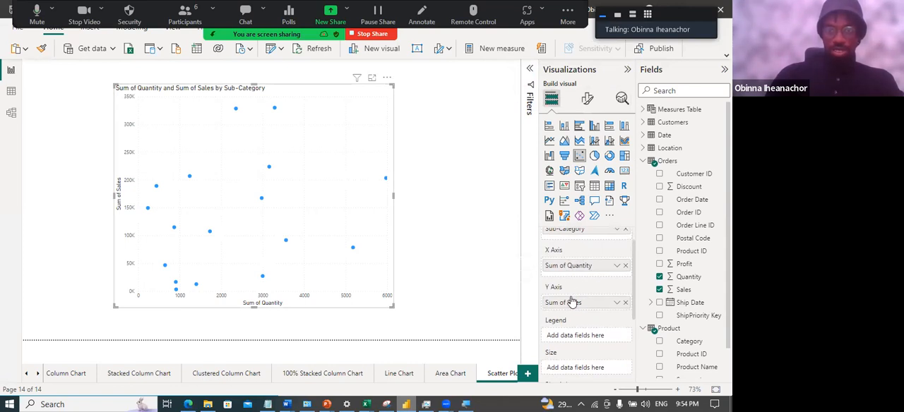
{"action": "scroll", "coordinate": [586, 313], "scroll_direction": "down", "scroll_amount": 1}
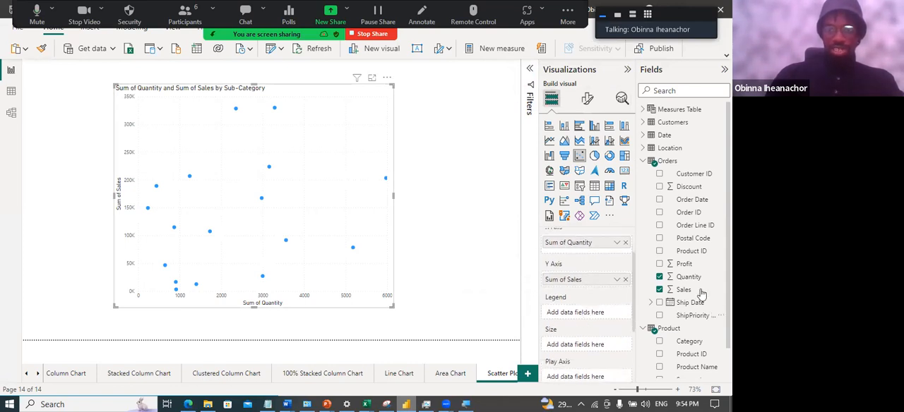
{"action": "left_click_drag", "start_coordinate": [703, 344], "coordinate": [595, 315]}
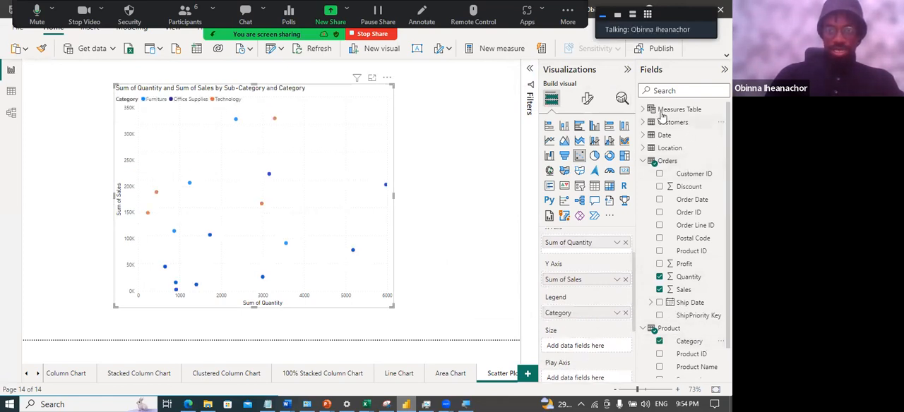
Set the scatter chart's bubble size to the Total Orders measure and widen the chart slightly
{"action": "left_click", "coordinate": [643, 110]}
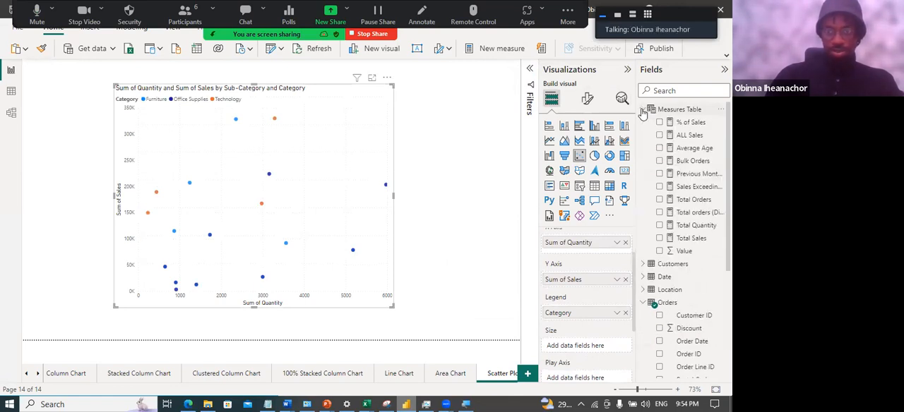
{"action": "left_click", "coordinate": [699, 201]}
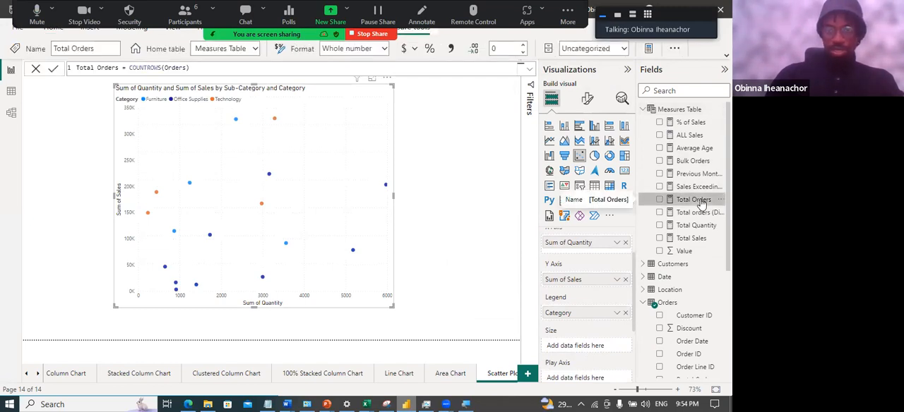
{"action": "left_click_drag", "start_coordinate": [701, 203], "coordinate": [593, 346]}
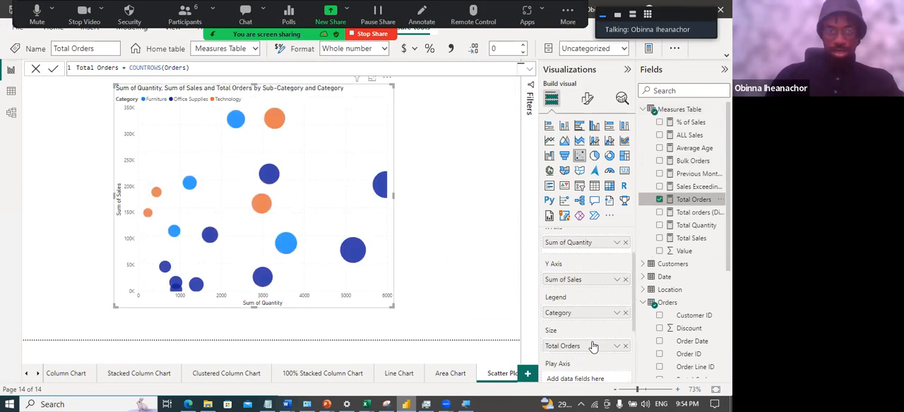
{"action": "left_click_drag", "start_coordinate": [393, 195], "coordinate": [421, 205]}
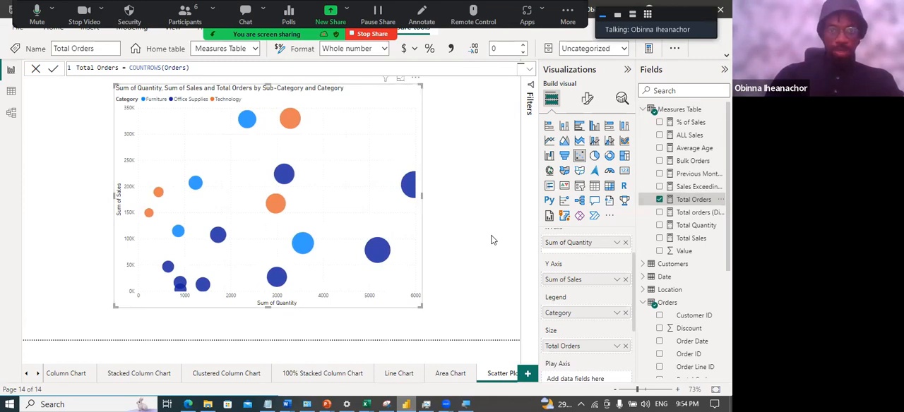
Add End of Month from the Date table to the scatter chart's Play Axis
{"action": "scroll", "coordinate": [593, 291], "scroll_direction": "down", "scroll_amount": 3}
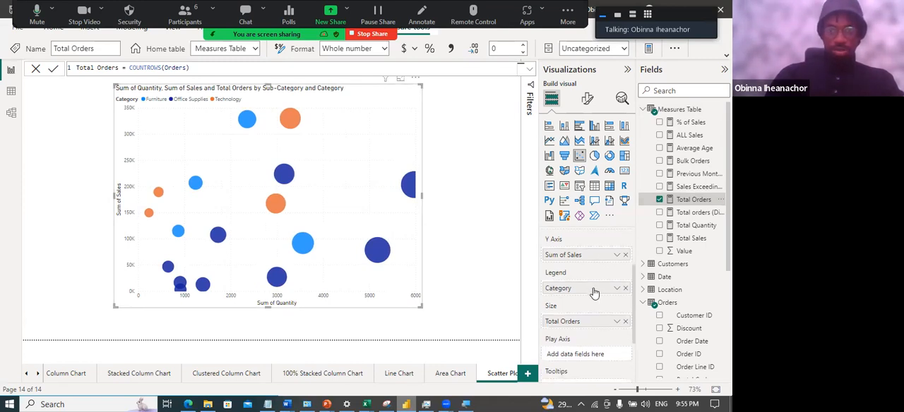
{"action": "left_click", "coordinate": [644, 110]}
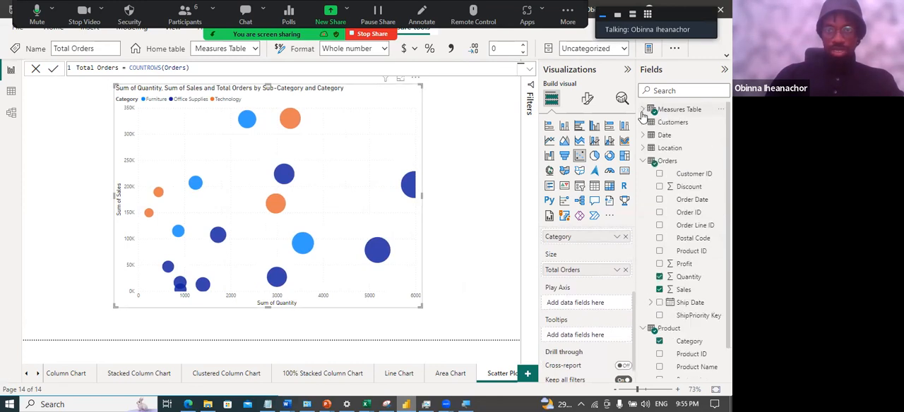
{"action": "scroll", "coordinate": [673, 228], "scroll_direction": "down", "scroll_amount": 1}
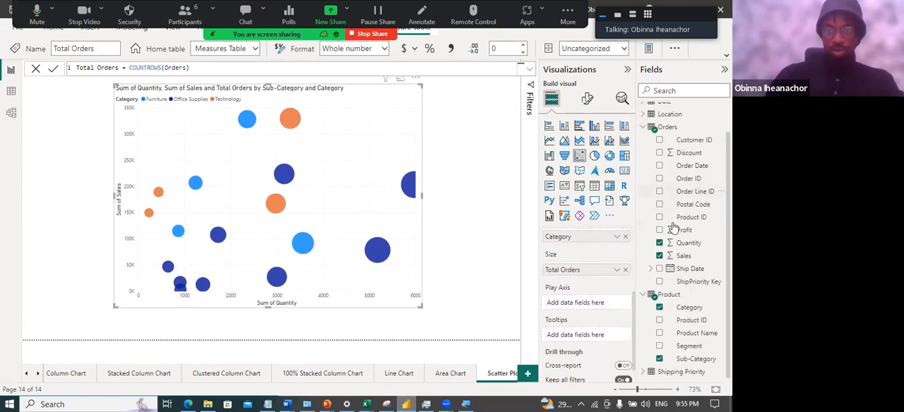
{"action": "scroll", "coordinate": [660, 173], "scroll_direction": "up", "scroll_amount": 1}
{"action": "left_click", "coordinate": [643, 136]}
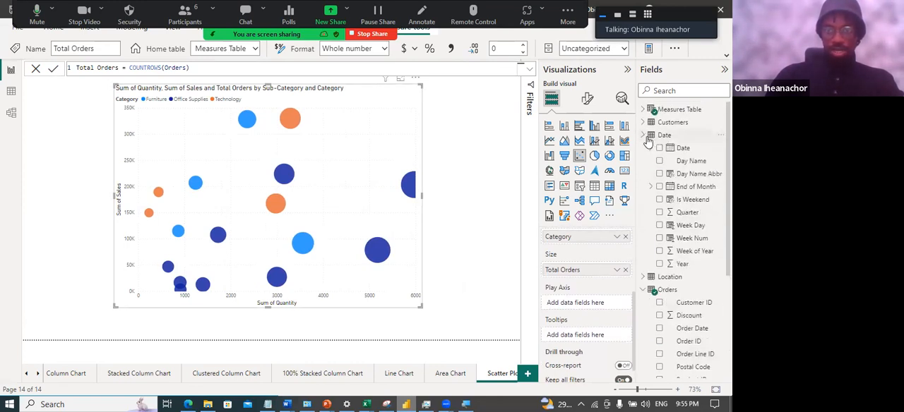
{"action": "left_click_drag", "start_coordinate": [699, 188], "coordinate": [593, 303]}
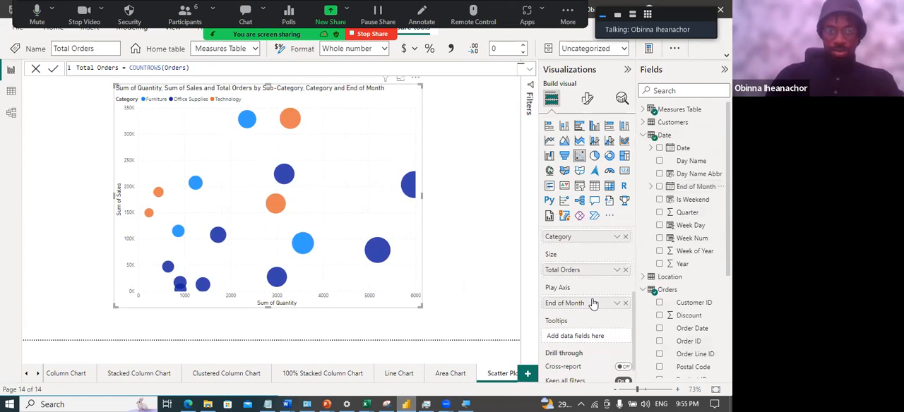
Turn on the scatter chart's category labels and play its End of Month animation
{"action": "left_click", "coordinate": [587, 102]}
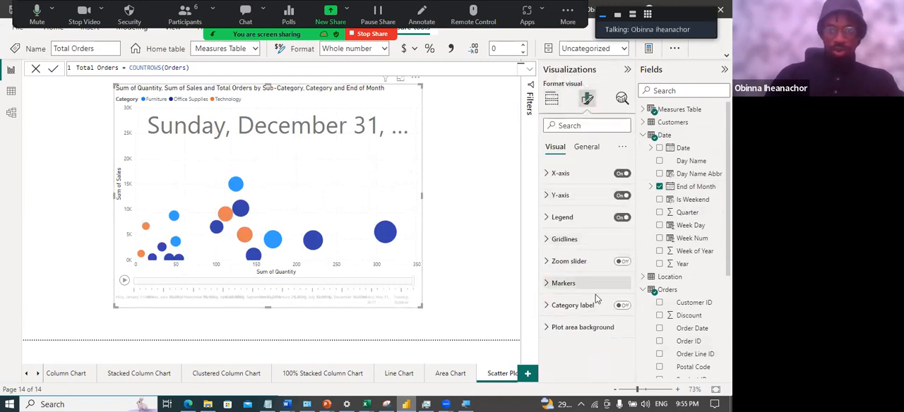
{"action": "left_click", "coordinate": [619, 306]}
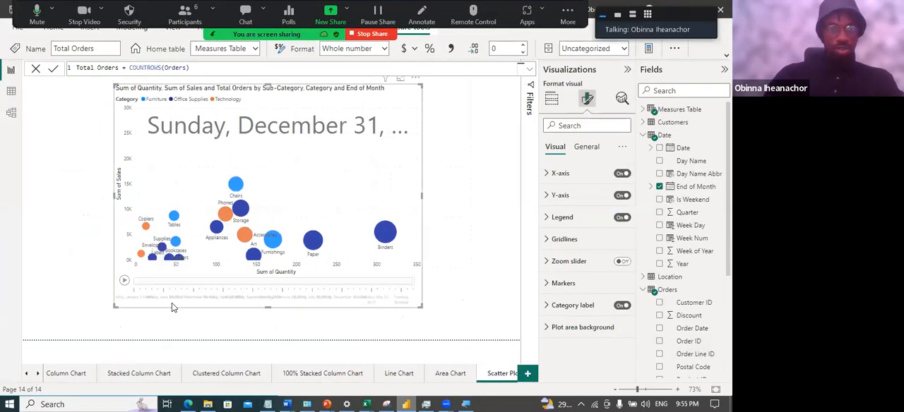
{"action": "left_click", "coordinate": [124, 282]}
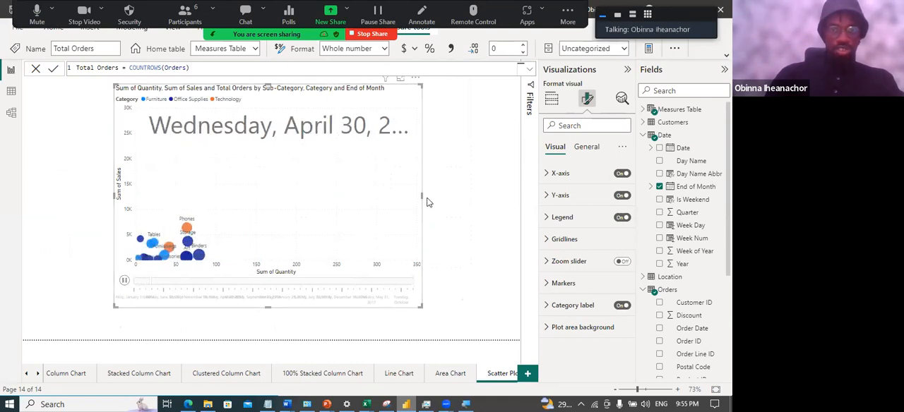
Widen the scatter chart until the full date heading fits, replay its animation, and deselect the chart
{"action": "left_click_drag", "start_coordinate": [443, 205], "coordinate": [459, 200]}
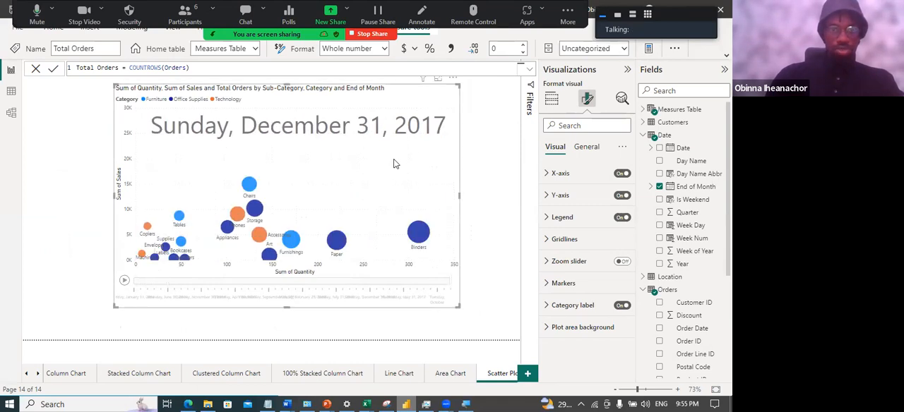
{"action": "left_click", "coordinate": [123, 283]}
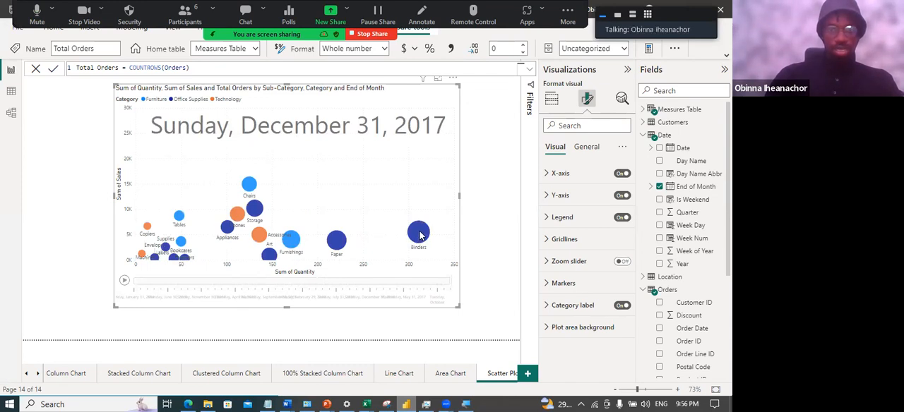
{"action": "mouse_move", "coordinate": [417, 239]}
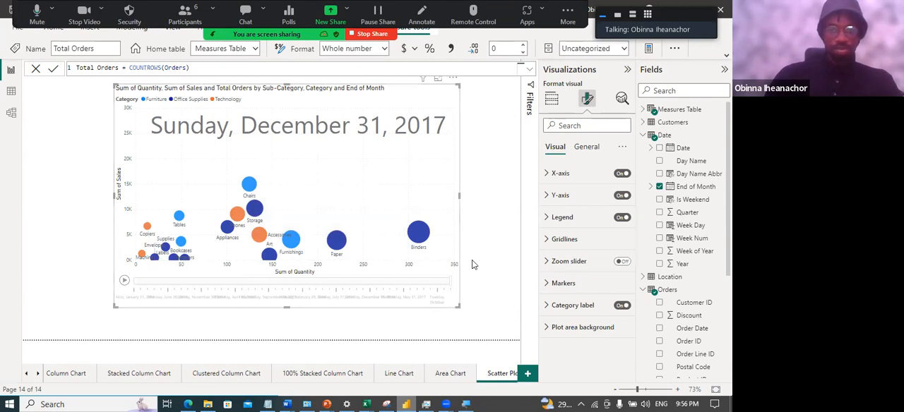
{"action": "left_click", "coordinate": [478, 241]}
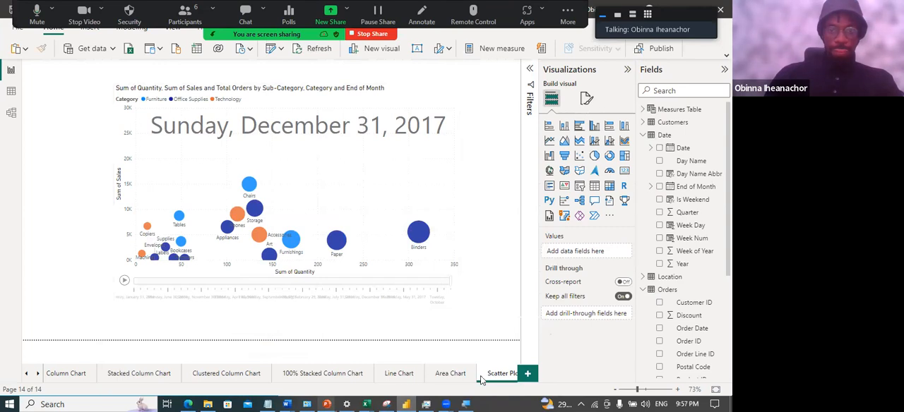
Switch to the PowerPoint slide show, advance to the Shape Map slide, and reveal its first two bullet points
{"action": "mouse_move", "coordinate": [327, 403]}
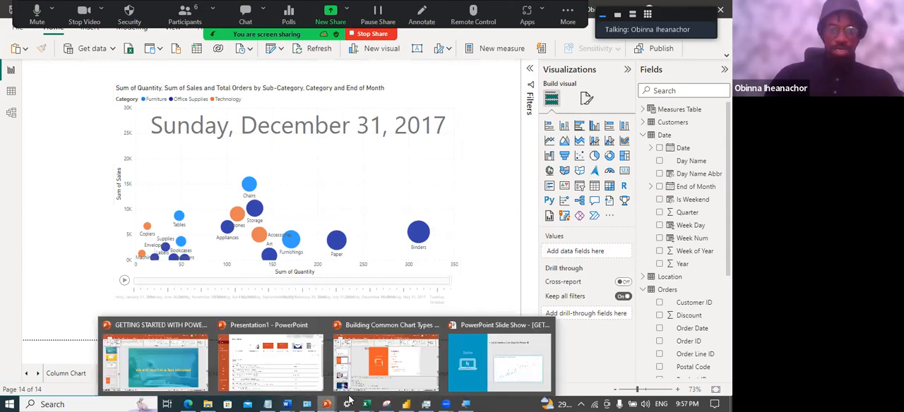
{"action": "left_click", "coordinate": [495, 356]}
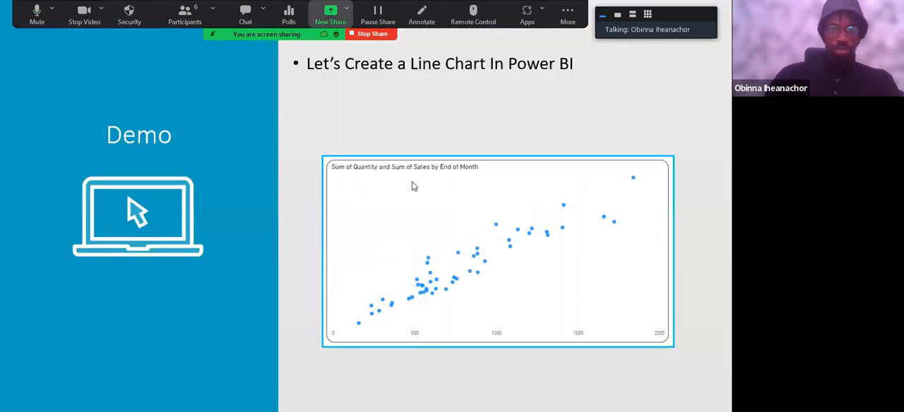
{"action": "left_click", "coordinate": [268, 184]}
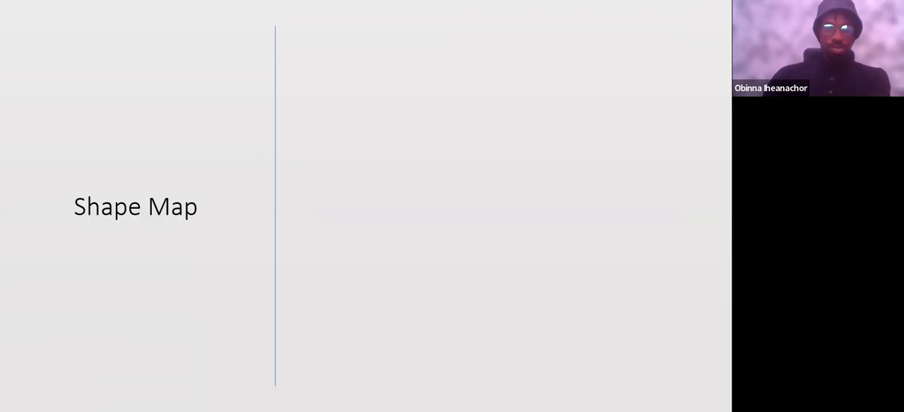
{"action": "key", "text": "Right"}
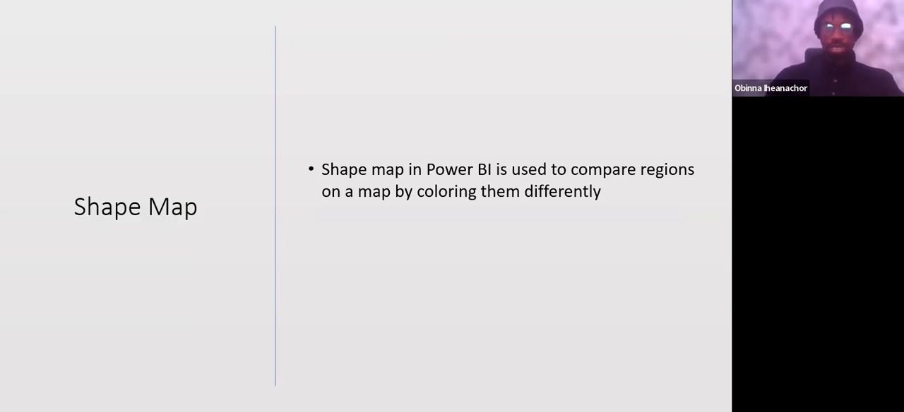
{"action": "key", "text": "Right"}
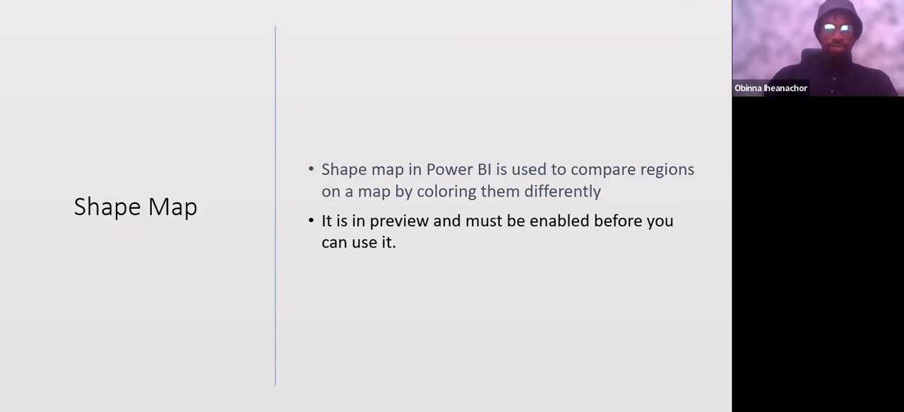
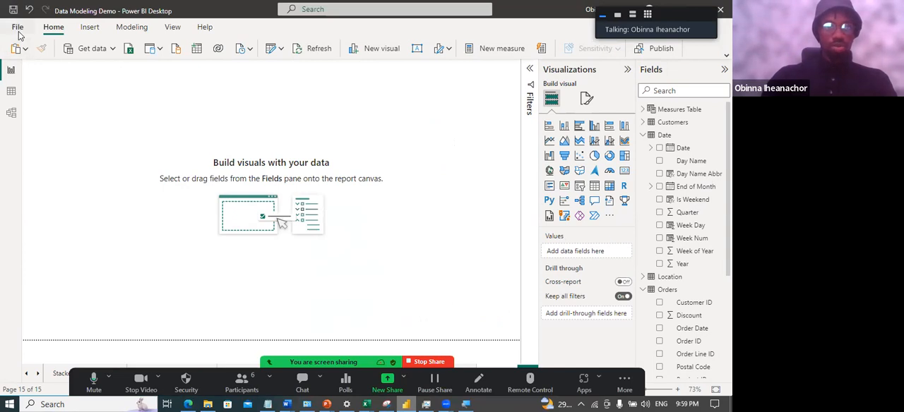
Check the Shape map visual setting in the global preview features, switching it off and back on, and close the options
{"action": "left_click", "coordinate": [18, 28]}
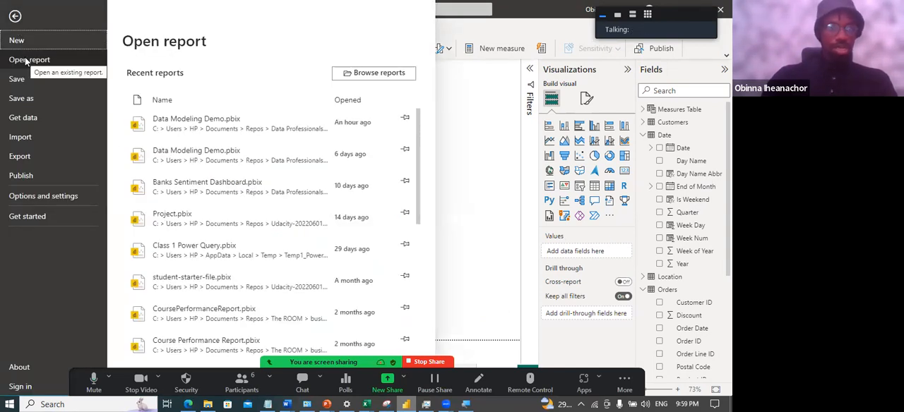
{"action": "left_click", "coordinate": [42, 197]}
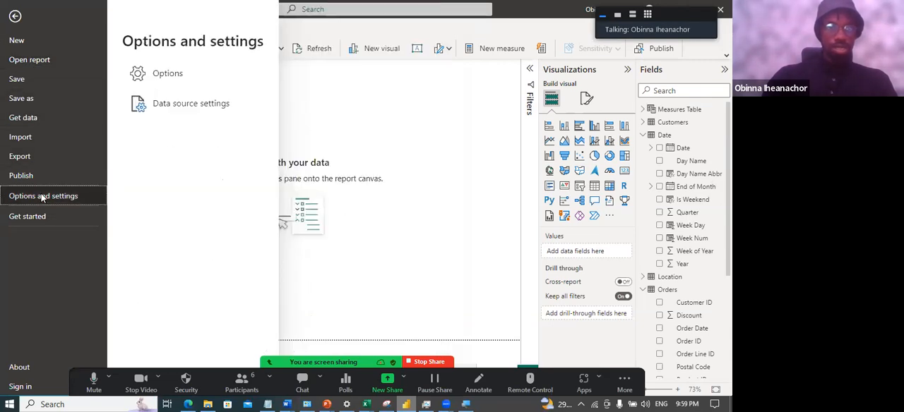
{"action": "left_click", "coordinate": [166, 75]}
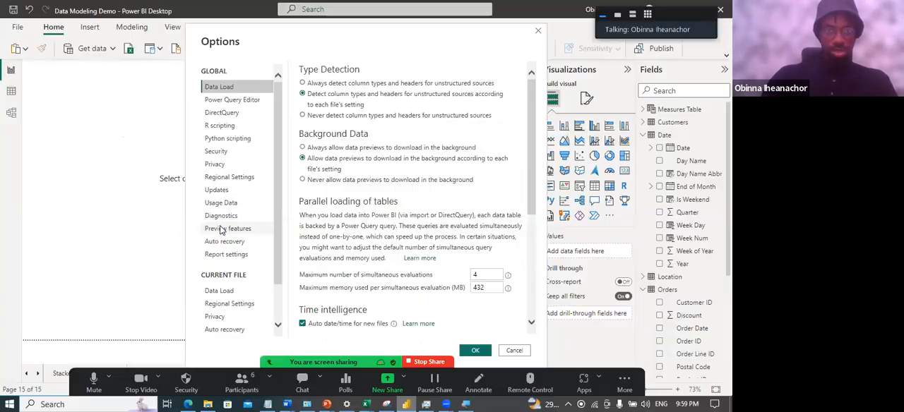
{"action": "left_click", "coordinate": [220, 231]}
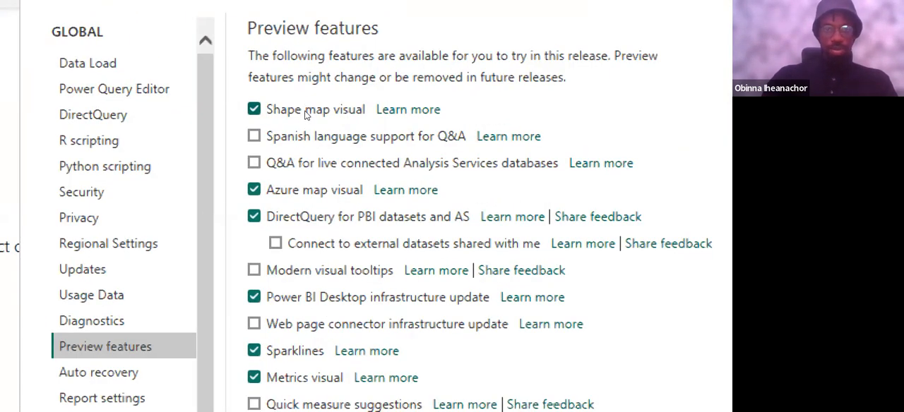
{"action": "left_click", "coordinate": [303, 115]}
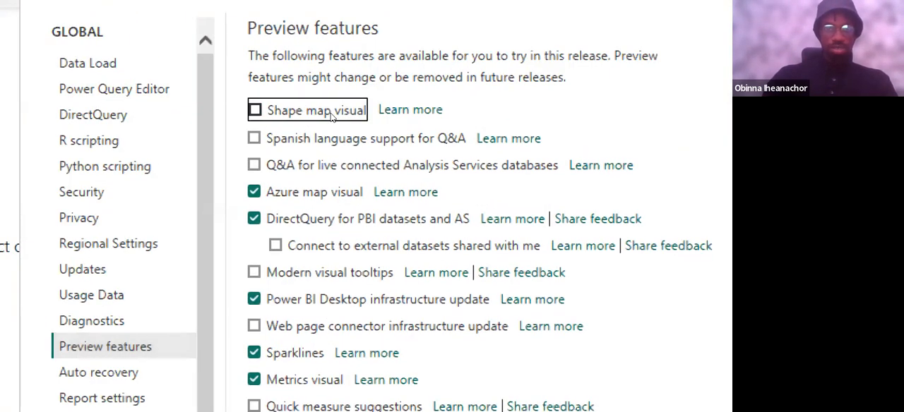
{"action": "left_click", "coordinate": [303, 114]}
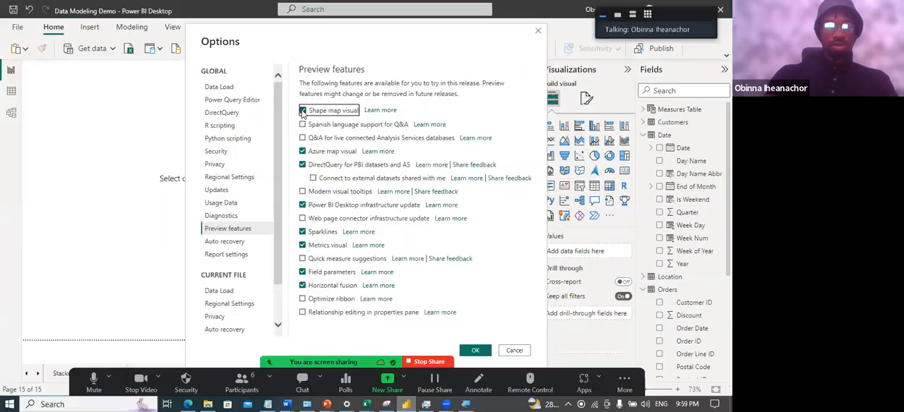
{"action": "left_click", "coordinate": [199, 83]}
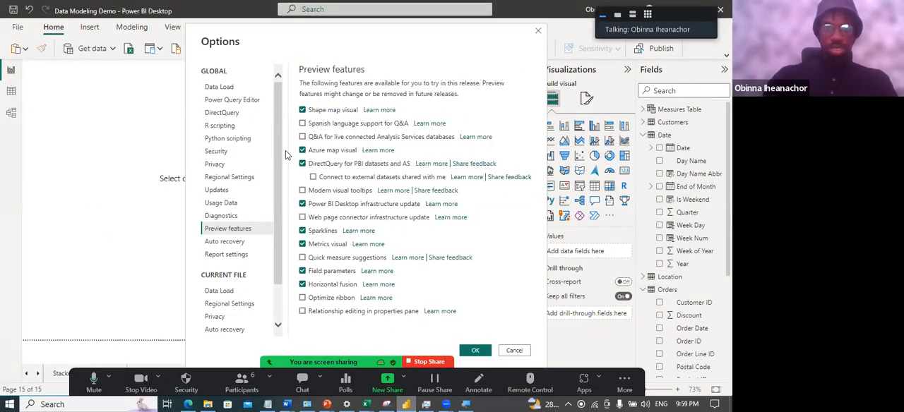
{"action": "left_click", "coordinate": [538, 31]}
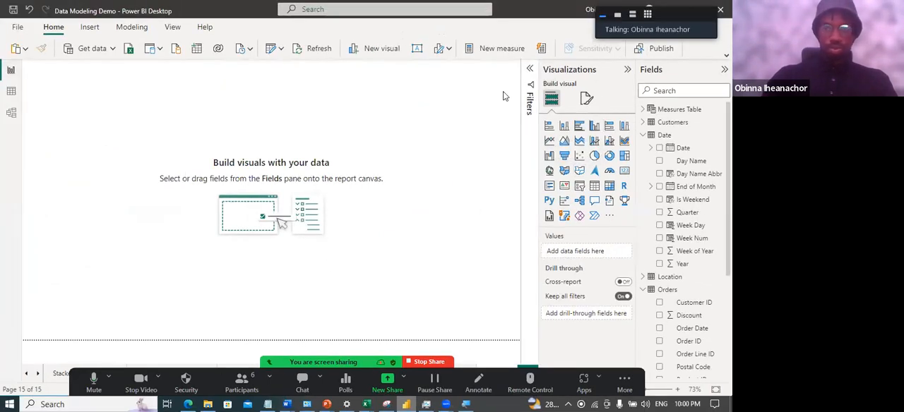
Add a shape map visual to the empty page and enlarge it towards the page's upper-left corner
{"action": "left_click", "coordinate": [579, 171]}
{"action": "left_click_drag", "start_coordinate": [129, 153], "coordinate": [400, 295]}
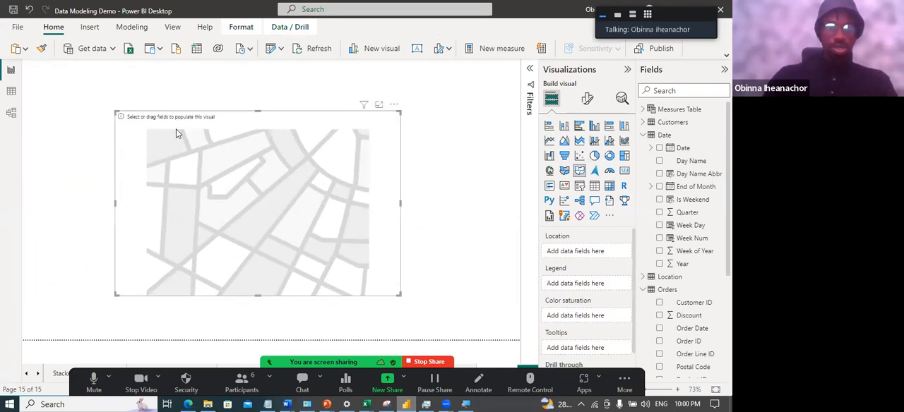
{"action": "left_click_drag", "start_coordinate": [111, 106], "coordinate": [93, 75]}
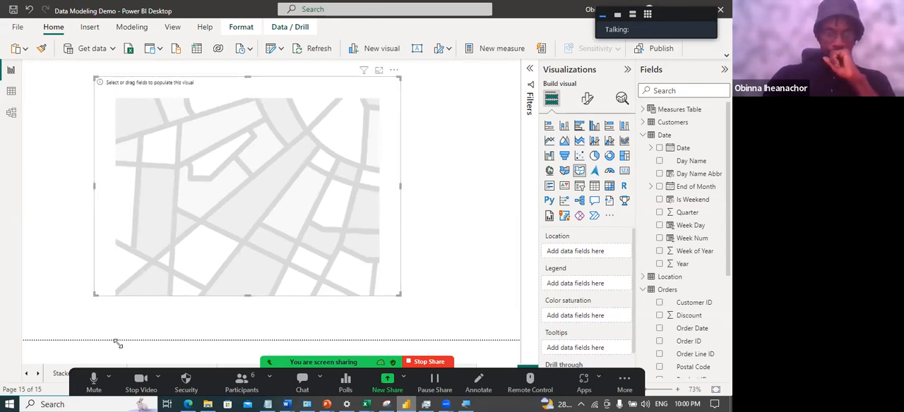
{"action": "left_click", "coordinate": [94, 382]}
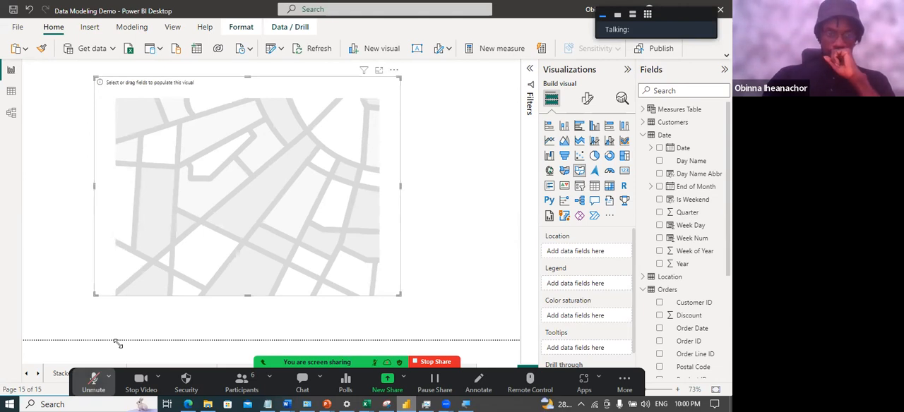
{"action": "left_click", "coordinate": [94, 382]}
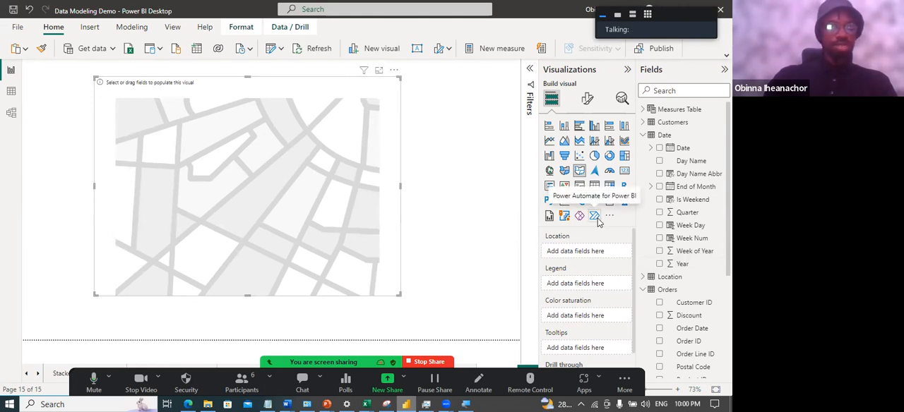
Expand the Location table and assign its State field as the shape map's location
{"action": "scroll", "coordinate": [680, 233], "scroll_direction": "down", "scroll_amount": 3}
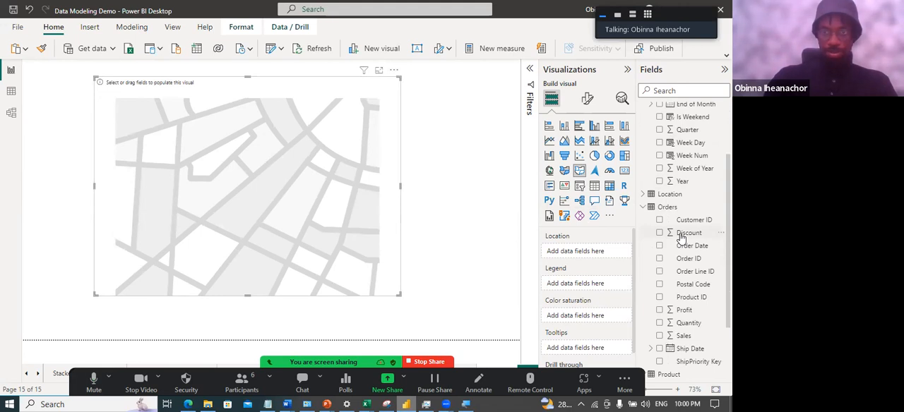
{"action": "scroll", "coordinate": [680, 237], "scroll_direction": "down", "scroll_amount": 5}
{"action": "scroll", "coordinate": [684, 238], "scroll_direction": "up", "scroll_amount": 5}
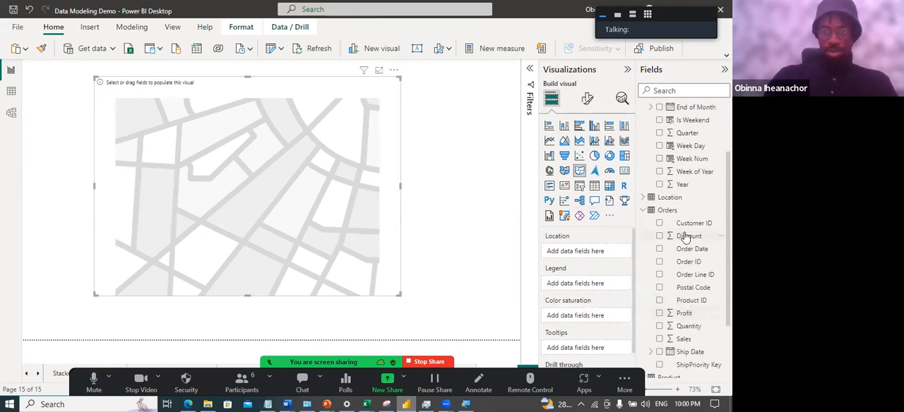
{"action": "scroll", "coordinate": [685, 239], "scroll_direction": "down", "scroll_amount": 3}
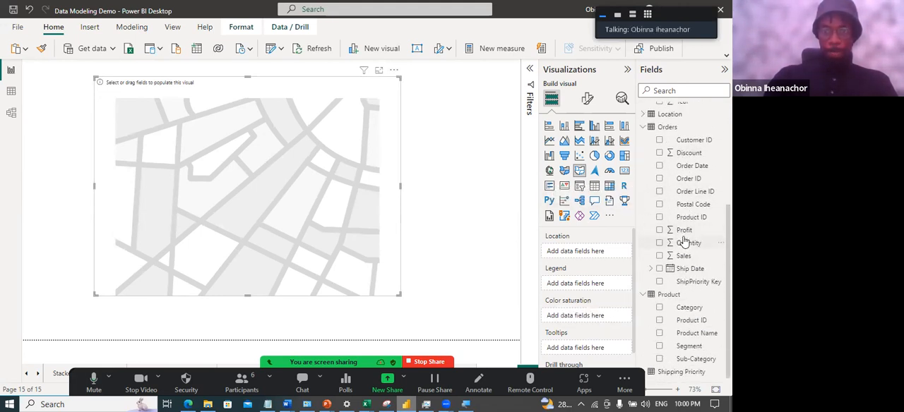
{"action": "scroll", "coordinate": [692, 253], "scroll_direction": "up", "scroll_amount": 3}
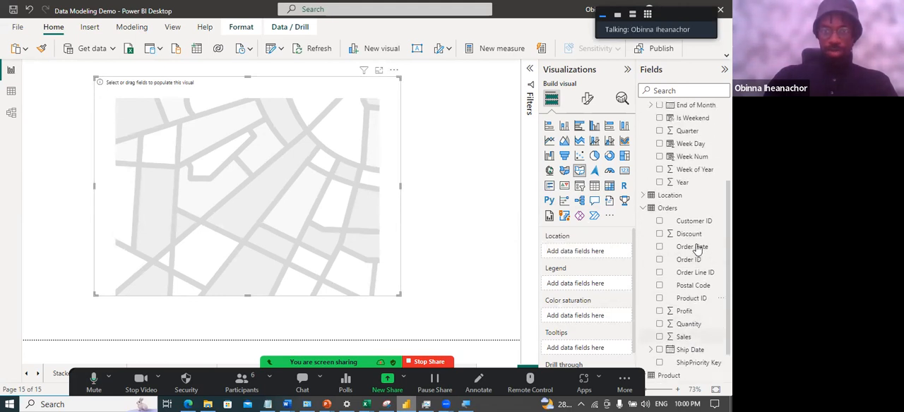
{"action": "scroll", "coordinate": [678, 265], "scroll_direction": "up", "scroll_amount": 3}
{"action": "left_click", "coordinate": [682, 277]}
{"action": "scroll", "coordinate": [695, 274], "scroll_direction": "down", "scroll_amount": 3}
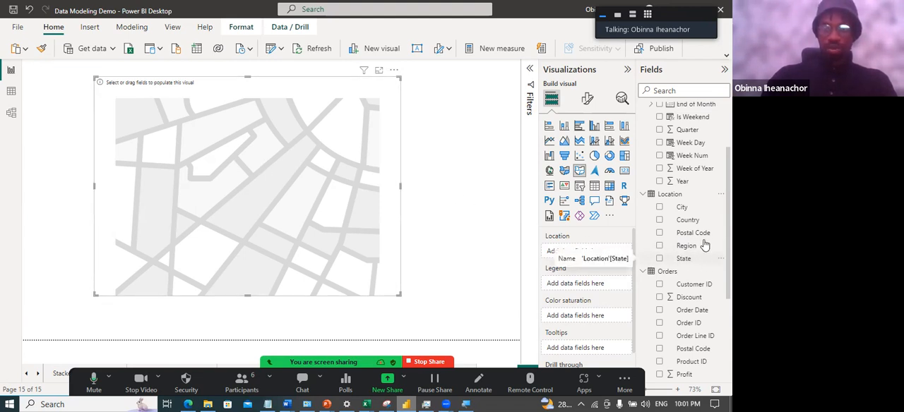
{"action": "left_click_drag", "start_coordinate": [683, 259], "coordinate": [595, 257]}
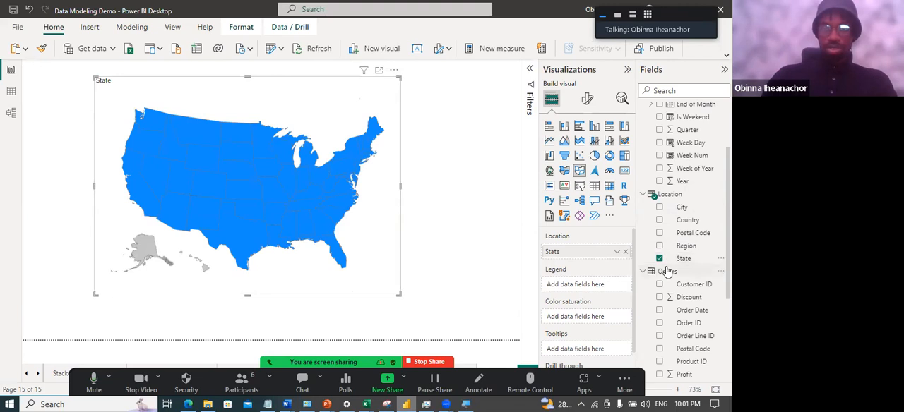
Shade the shape map's states by Sales from the Orders table, and deselect the map
{"action": "scroll", "coordinate": [673, 278], "scroll_direction": "down", "scroll_amount": 3}
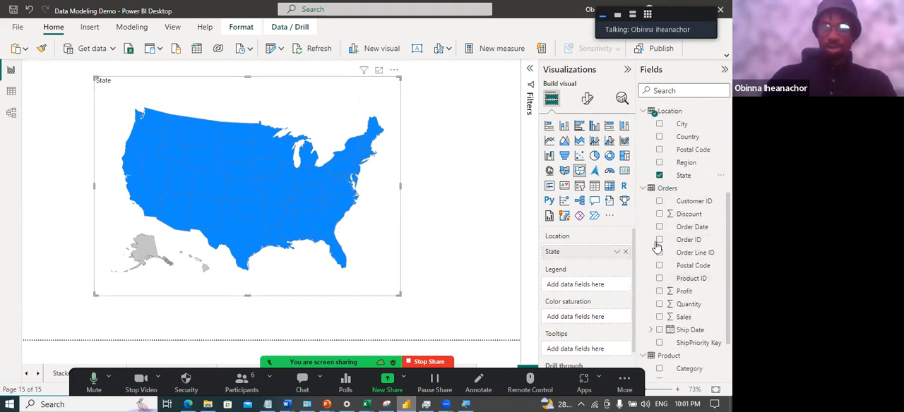
{"action": "scroll", "coordinate": [685, 279], "scroll_direction": "down", "scroll_amount": 1}
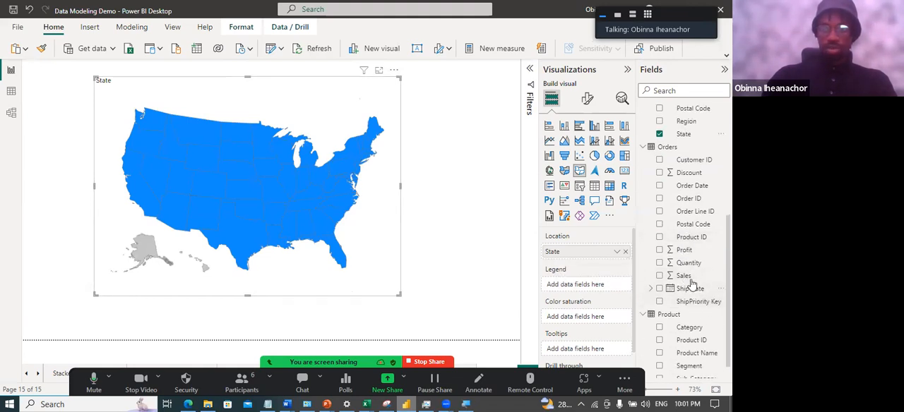
{"action": "left_click", "coordinate": [659, 276]}
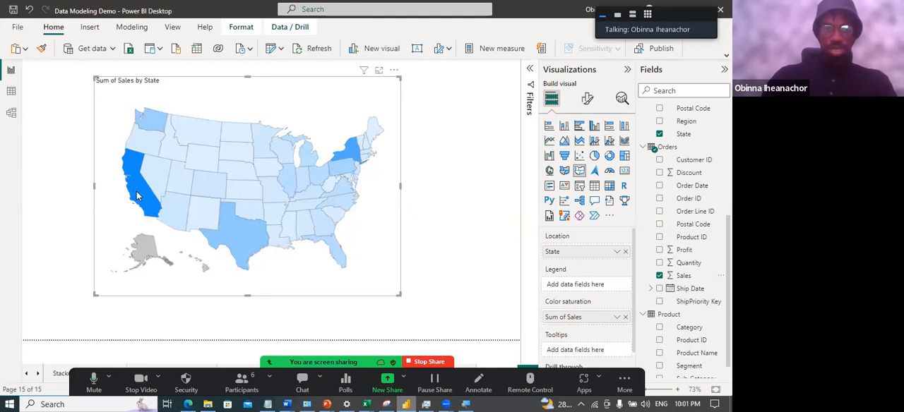
{"action": "mouse_move", "coordinate": [187, 189]}
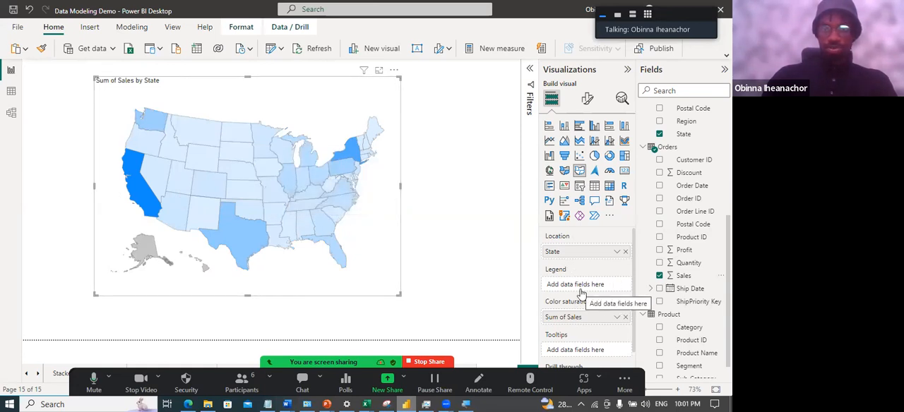
{"action": "scroll", "coordinate": [578, 293], "scroll_direction": "down", "scroll_amount": 1}
{"action": "scroll", "coordinate": [575, 297], "scroll_direction": "up", "scroll_amount": 1}
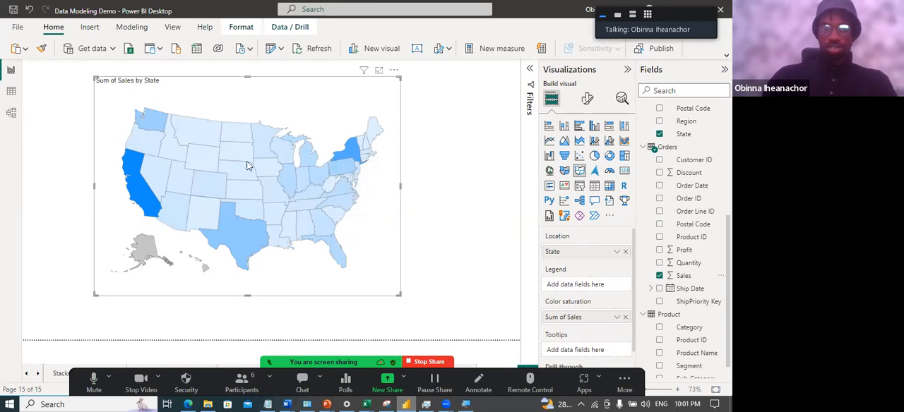
{"action": "left_click", "coordinate": [490, 192]}
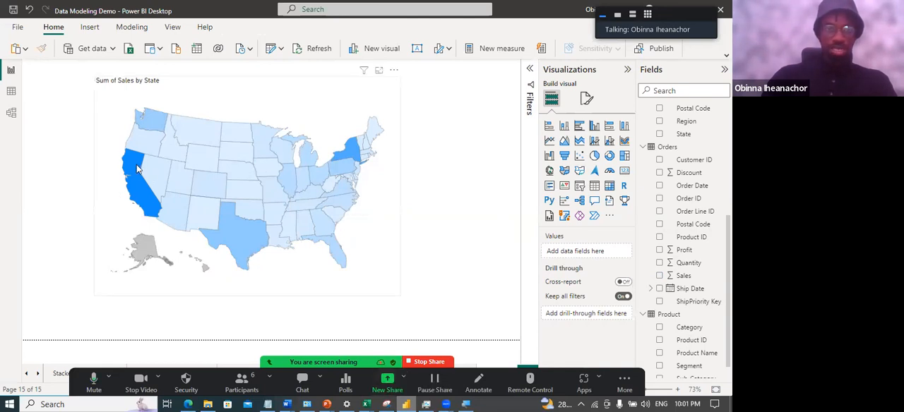
Open the gallery of additional Power BI visuals, browse it, and open the details of Microsoft's Word Cloud
{"action": "mouse_move", "coordinate": [267, 157]}
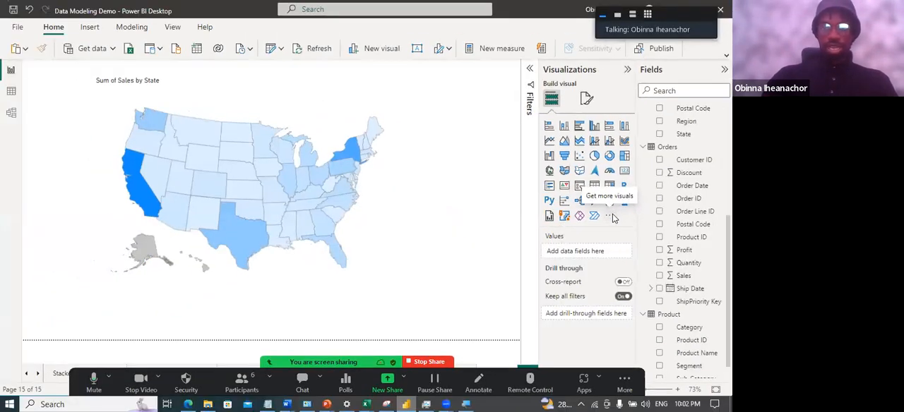
{"action": "left_click", "coordinate": [612, 220]}
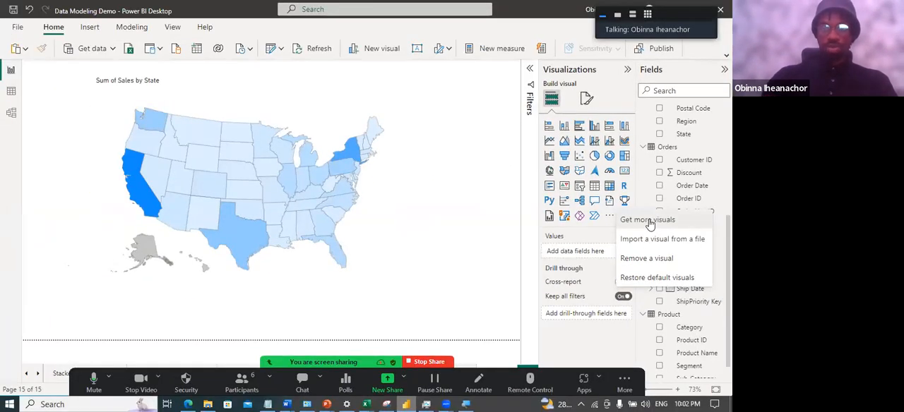
{"action": "left_click", "coordinate": [651, 225]}
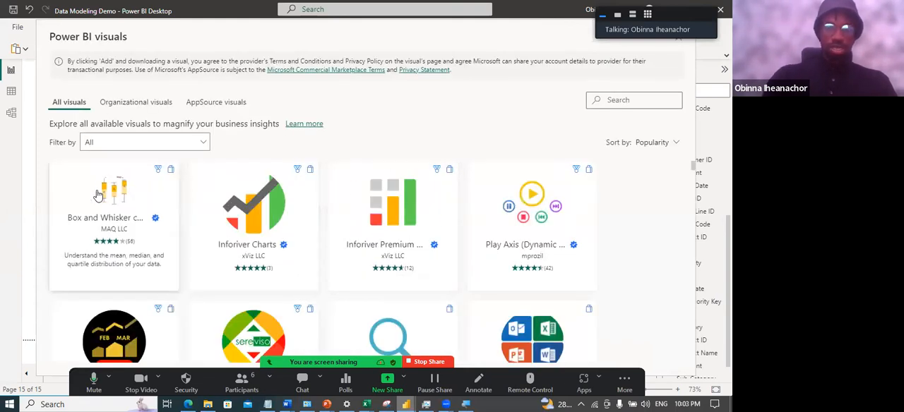
{"action": "scroll", "coordinate": [113, 240], "scroll_direction": "down", "scroll_amount": 2}
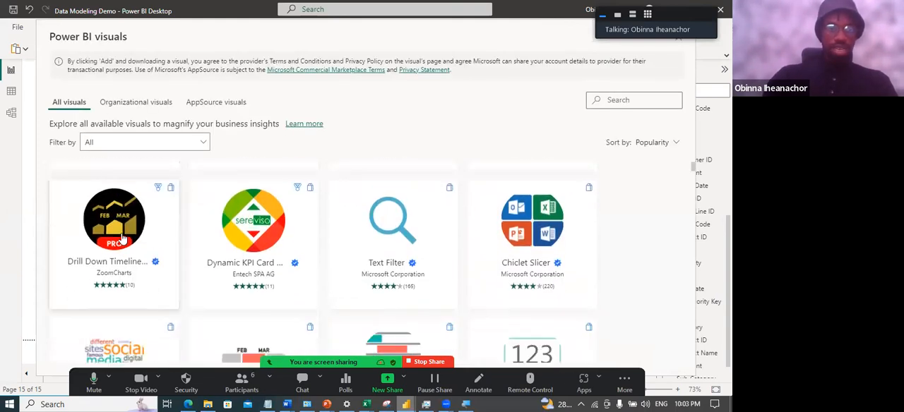
{"action": "scroll", "coordinate": [134, 251], "scroll_direction": "down", "scroll_amount": 3}
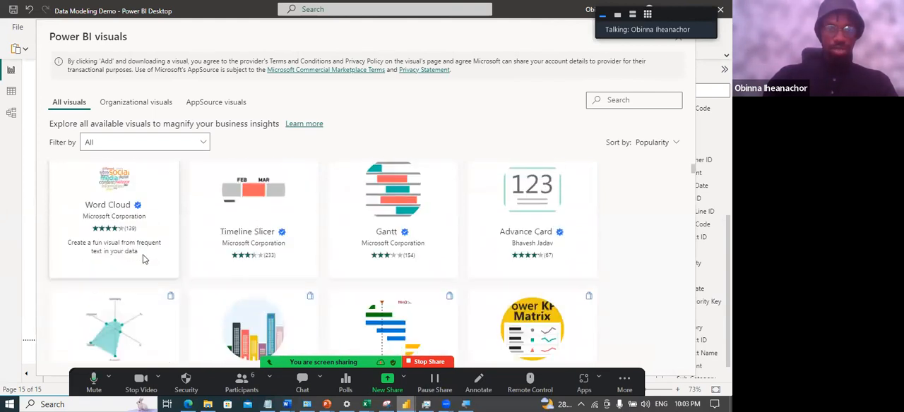
{"action": "scroll", "coordinate": [143, 260], "scroll_direction": "up", "scroll_amount": 1}
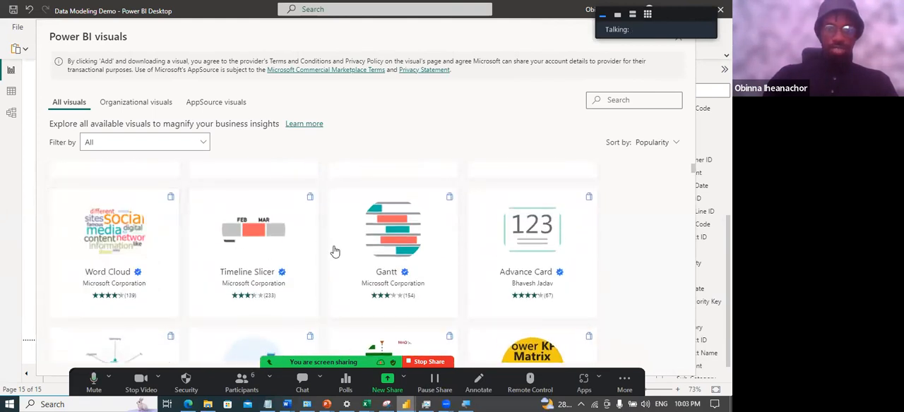
{"action": "scroll", "coordinate": [124, 255], "scroll_direction": "down", "scroll_amount": 5}
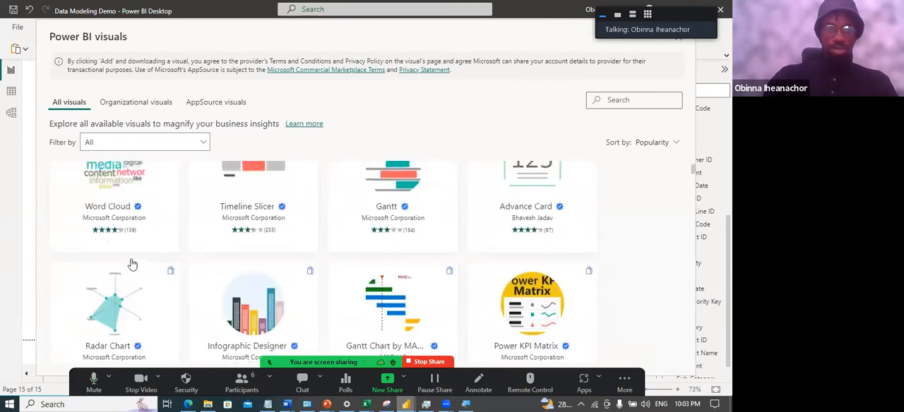
{"action": "scroll", "coordinate": [127, 267], "scroll_direction": "down", "scroll_amount": 3}
{"action": "scroll", "coordinate": [131, 268], "scroll_direction": "up", "scroll_amount": 5}
{"action": "scroll", "coordinate": [133, 269], "scroll_direction": "up", "scroll_amount": 3}
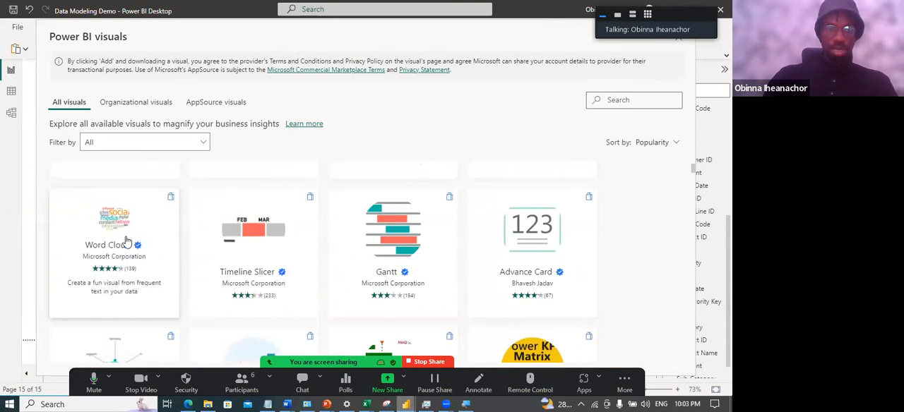
{"action": "left_click", "coordinate": [120, 243]}
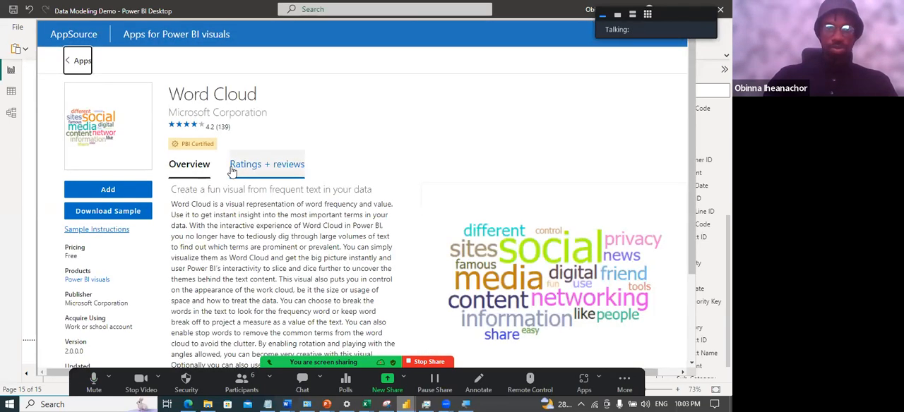
Look through the Word Cloud overview and add the visual to the report
{"action": "scroll", "coordinate": [232, 171], "scroll_direction": "down", "scroll_amount": 3}
{"action": "scroll", "coordinate": [155, 177], "scroll_direction": "up", "scroll_amount": 2}
{"action": "scroll", "coordinate": [157, 177], "scroll_direction": "down", "scroll_amount": 2}
{"action": "scroll", "coordinate": [125, 177], "scroll_direction": "up", "scroll_amount": 3}
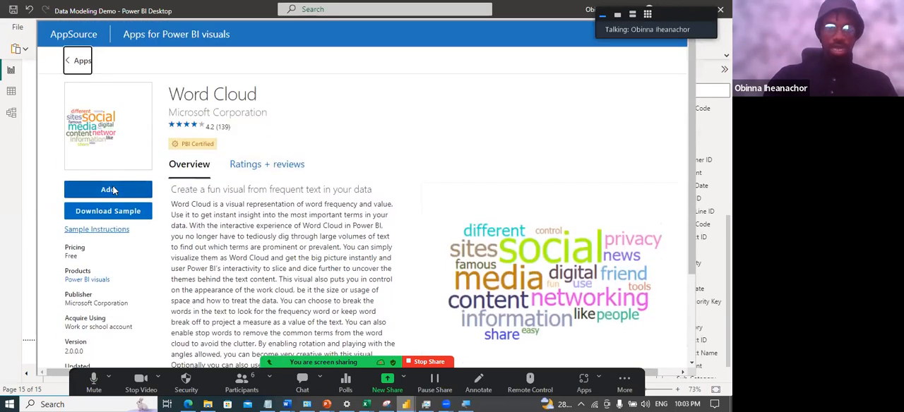
{"action": "left_click", "coordinate": [113, 190]}
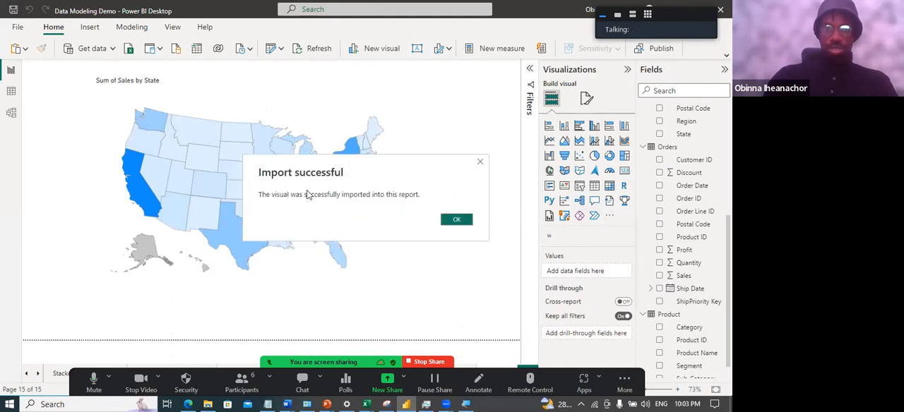
Close the import notice, add a Word Cloud visual to the page, and move it toward the middle of the page
{"action": "left_click", "coordinate": [457, 220]}
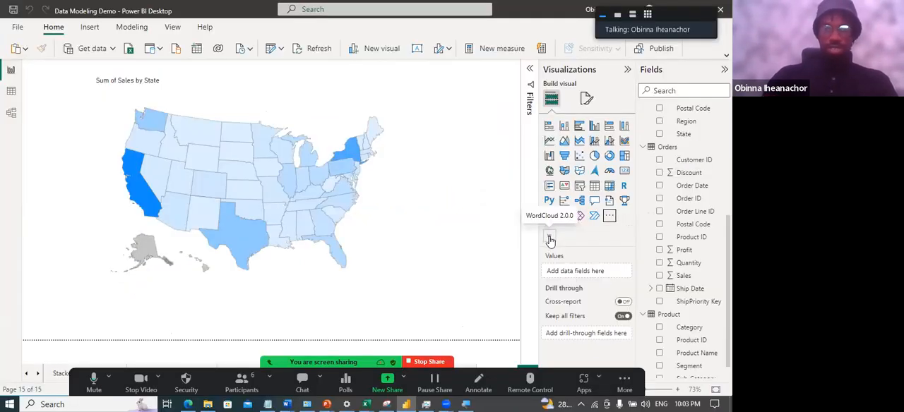
{"action": "left_click", "coordinate": [550, 239]}
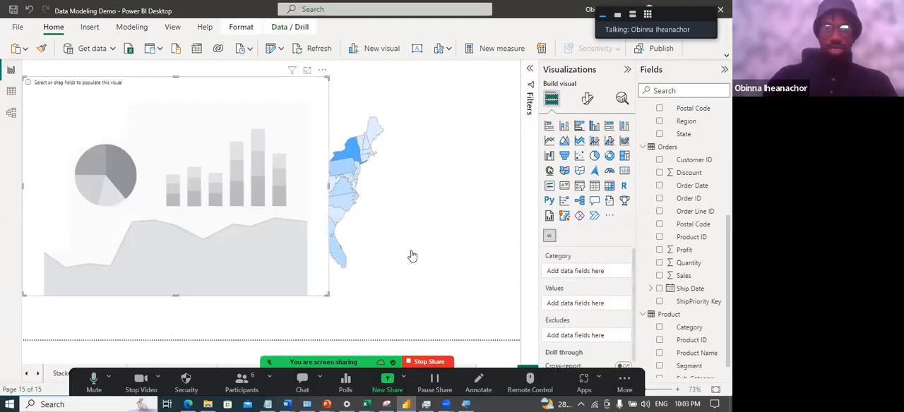
{"action": "left_click_drag", "start_coordinate": [267, 252], "coordinate": [385, 265]}
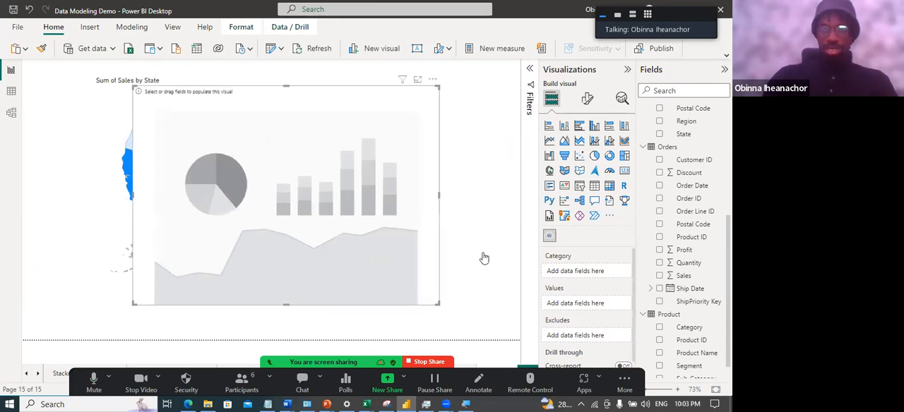
Assign Product Name from the Product table as the word cloud's category
{"action": "scroll", "coordinate": [681, 256], "scroll_direction": "up", "scroll_amount": 5}
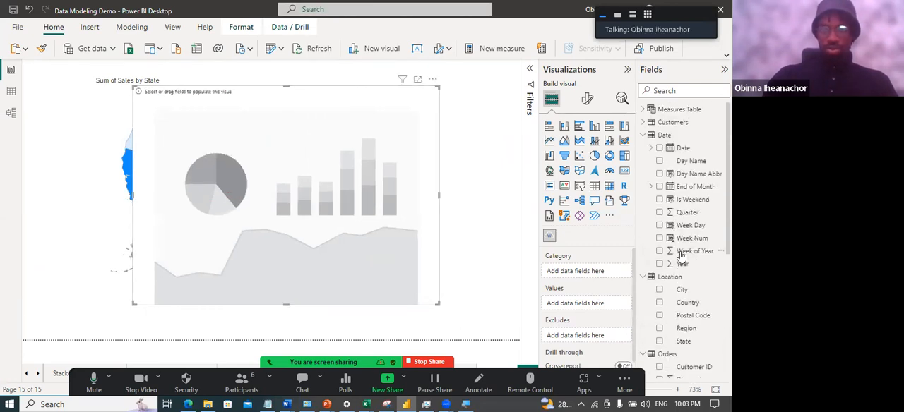
{"action": "scroll", "coordinate": [681, 256], "scroll_direction": "down", "scroll_amount": 5}
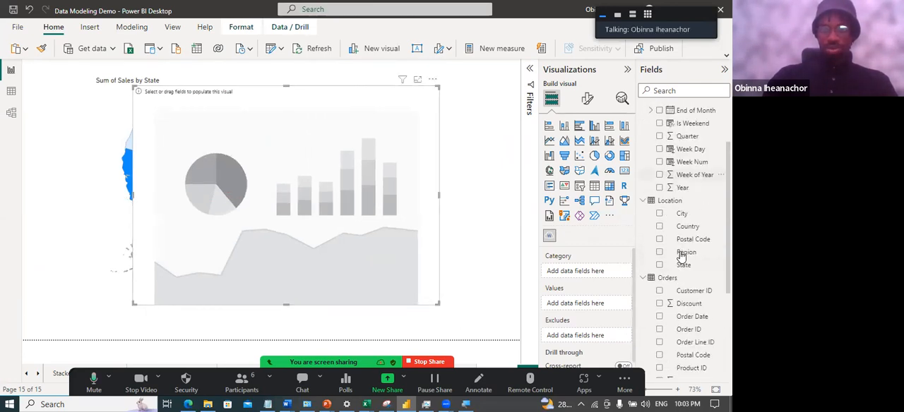
{"action": "scroll", "coordinate": [681, 256], "scroll_direction": "down", "scroll_amount": 1}
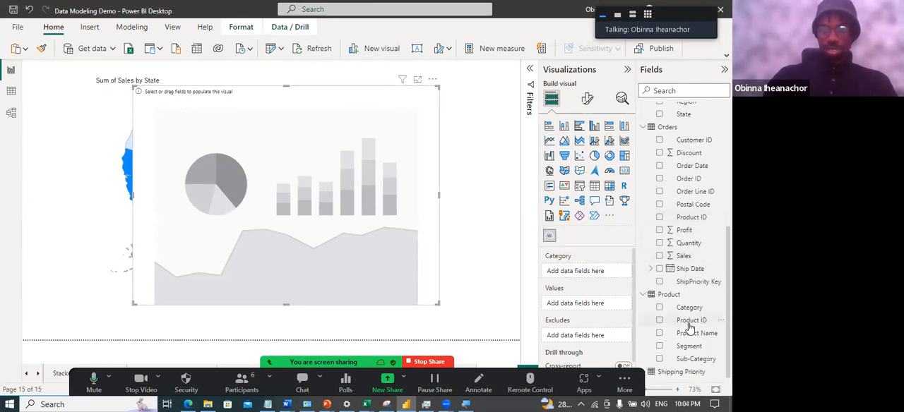
{"action": "scroll", "coordinate": [687, 304], "scroll_direction": "up", "scroll_amount": 2}
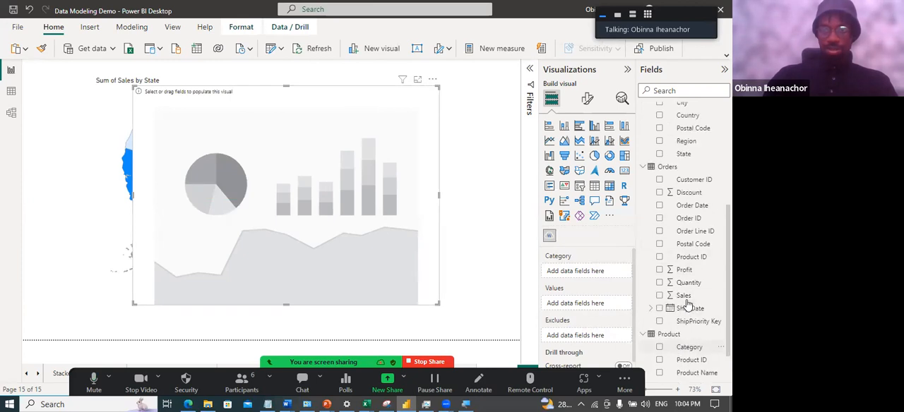
{"action": "scroll", "coordinate": [684, 300], "scroll_direction": "down", "scroll_amount": 2}
{"action": "left_click", "coordinate": [659, 321]}
{"action": "left_click", "coordinate": [659, 321]}
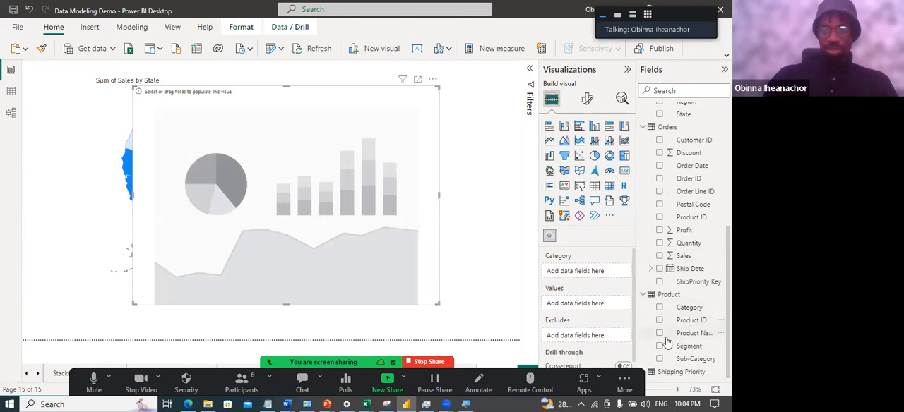
{"action": "left_click", "coordinate": [659, 334]}
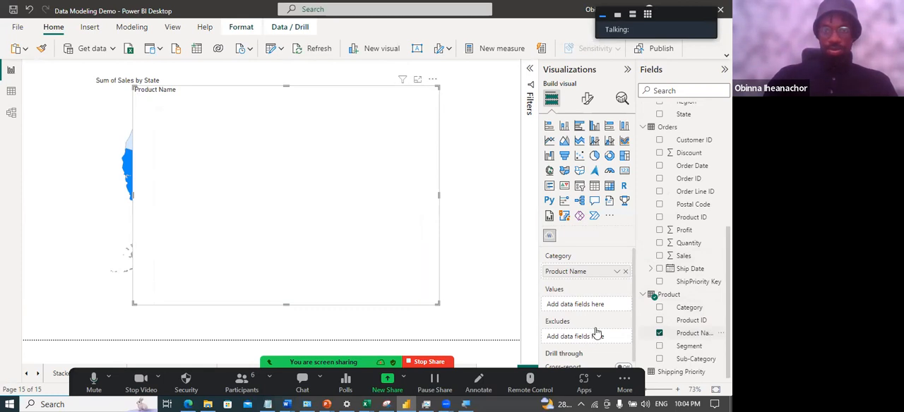
{"action": "scroll", "coordinate": [597, 331], "scroll_direction": "down", "scroll_amount": 1}
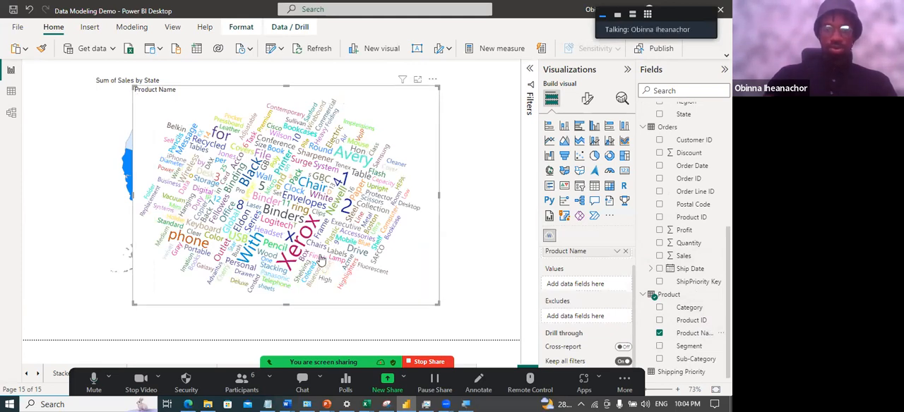
Shrink the word cloud from its upper-left corner to uncover more of the shape map, and deselect the visuals
{"action": "mouse_move", "coordinate": [321, 260]}
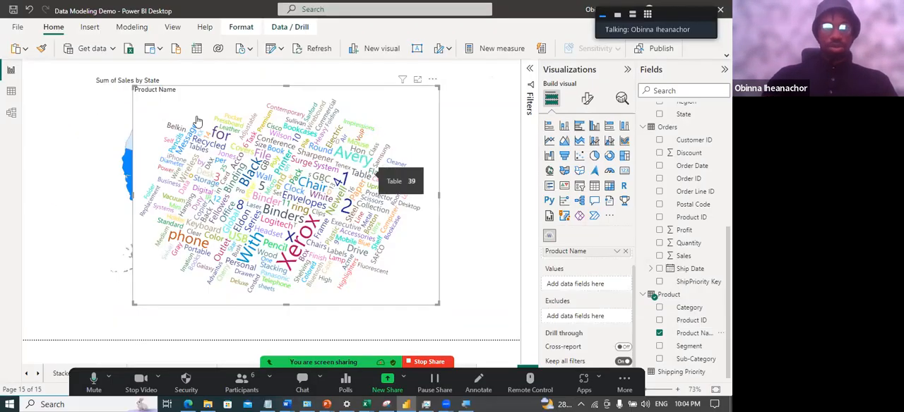
{"action": "left_click_drag", "start_coordinate": [134, 85], "coordinate": [219, 136]}
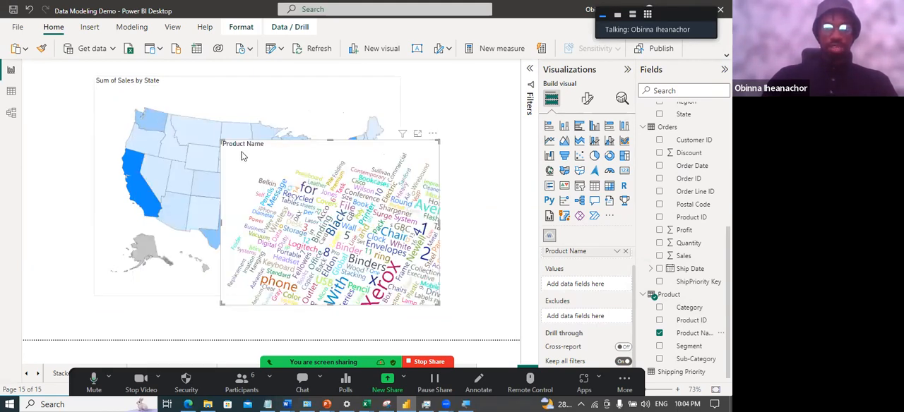
{"action": "left_click", "coordinate": [403, 202]}
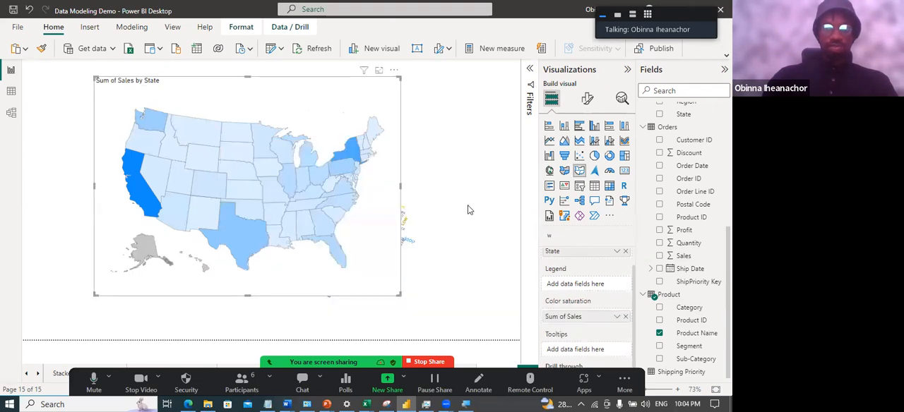
{"action": "left_click", "coordinate": [300, 159]}
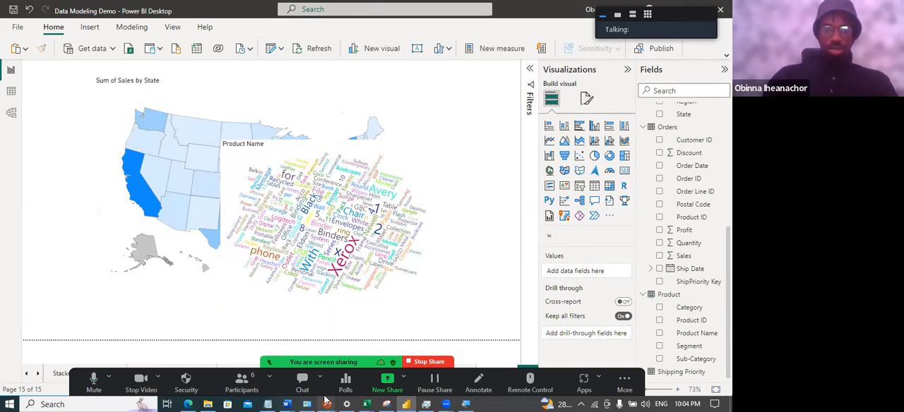
Switch to the running PowerPoint slide show with the shape map demo slide
{"action": "mouse_move", "coordinate": [326, 404]}
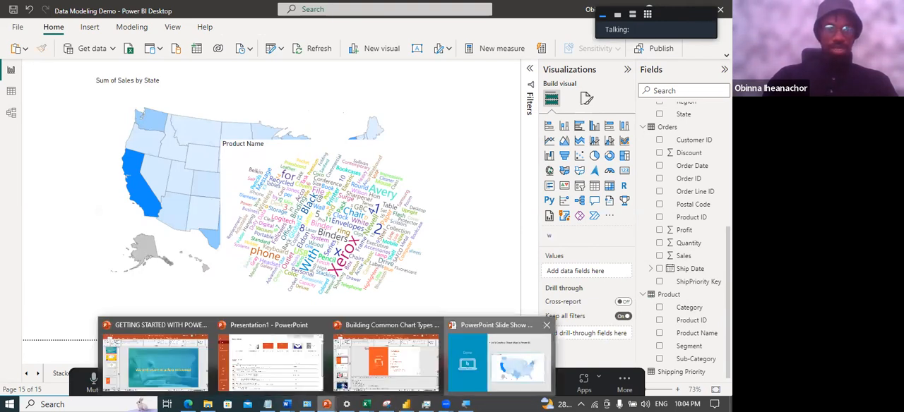
{"action": "left_click", "coordinate": [499, 362]}
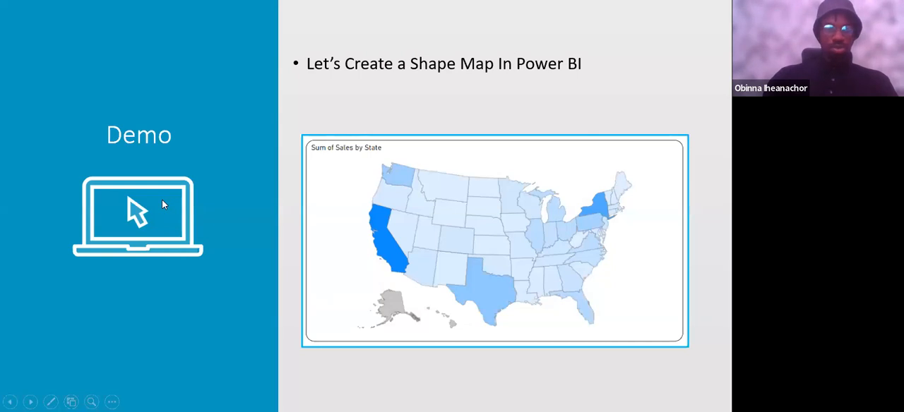